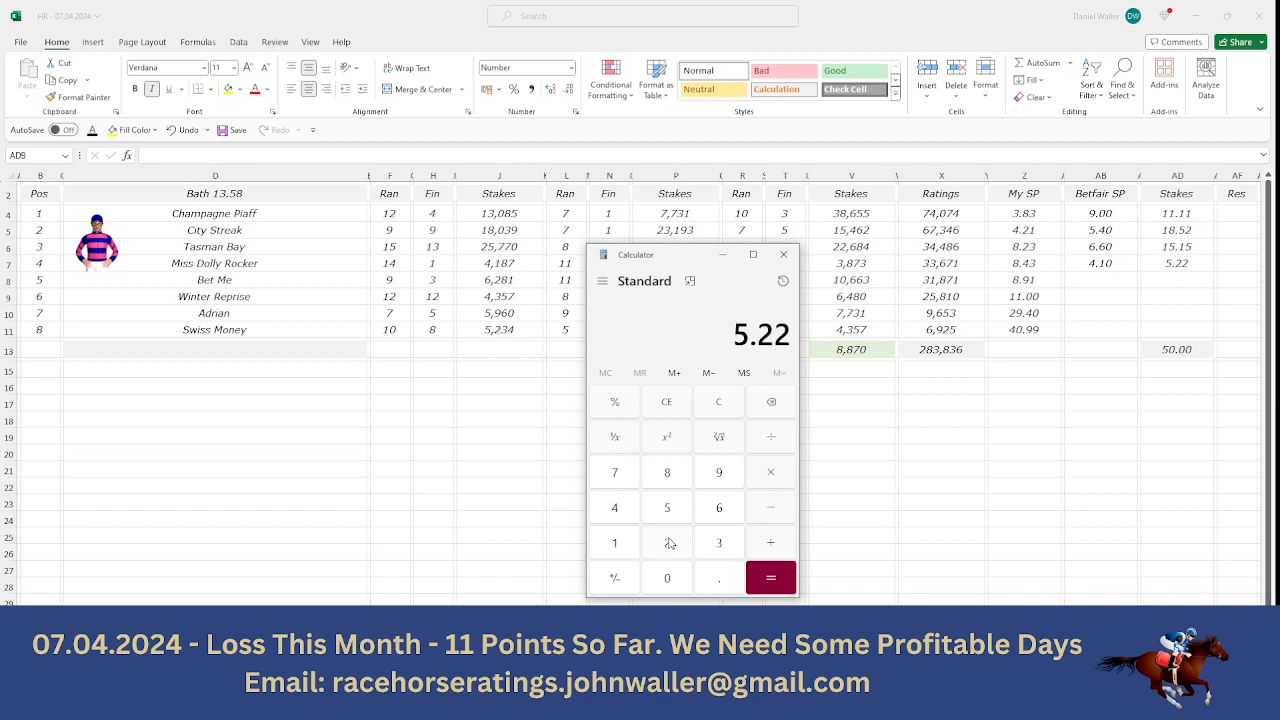
- Multiply Miss Dolly Rocker's 5.22 stake by its odds of 4.1 in the calculator, and return to the ratings spreadsheet
{"action": "left_click", "coordinate": [765, 478]}
{"action": "left_click", "coordinate": [631, 522]}
{"action": "left_click", "coordinate": [709, 582]}
{"action": "left_click", "coordinate": [618, 538]}
{"action": "left_click", "coordinate": [758, 573]}
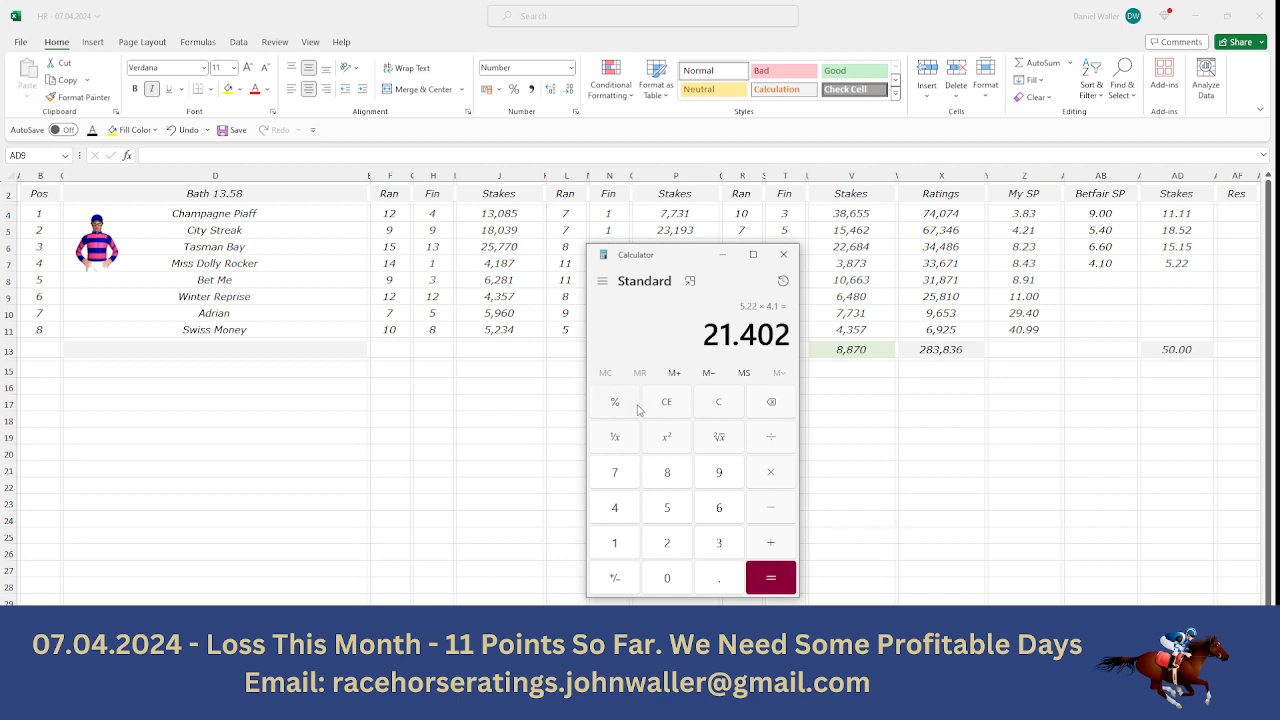
{"action": "left_click", "coordinate": [287, 278]}
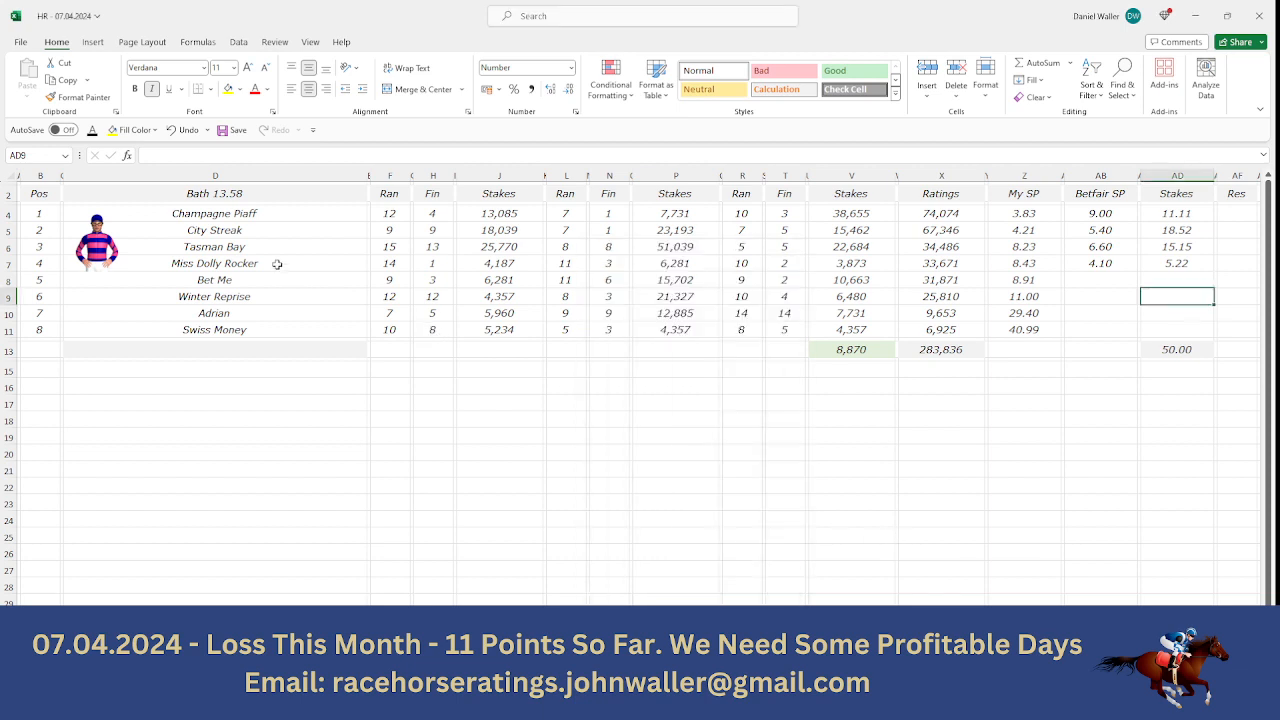
- Return the cell selection to the Pos header of the Bath 13.58 sheet and open the Bath 15.08 sheet
{"action": "left_click", "coordinate": [279, 265]}
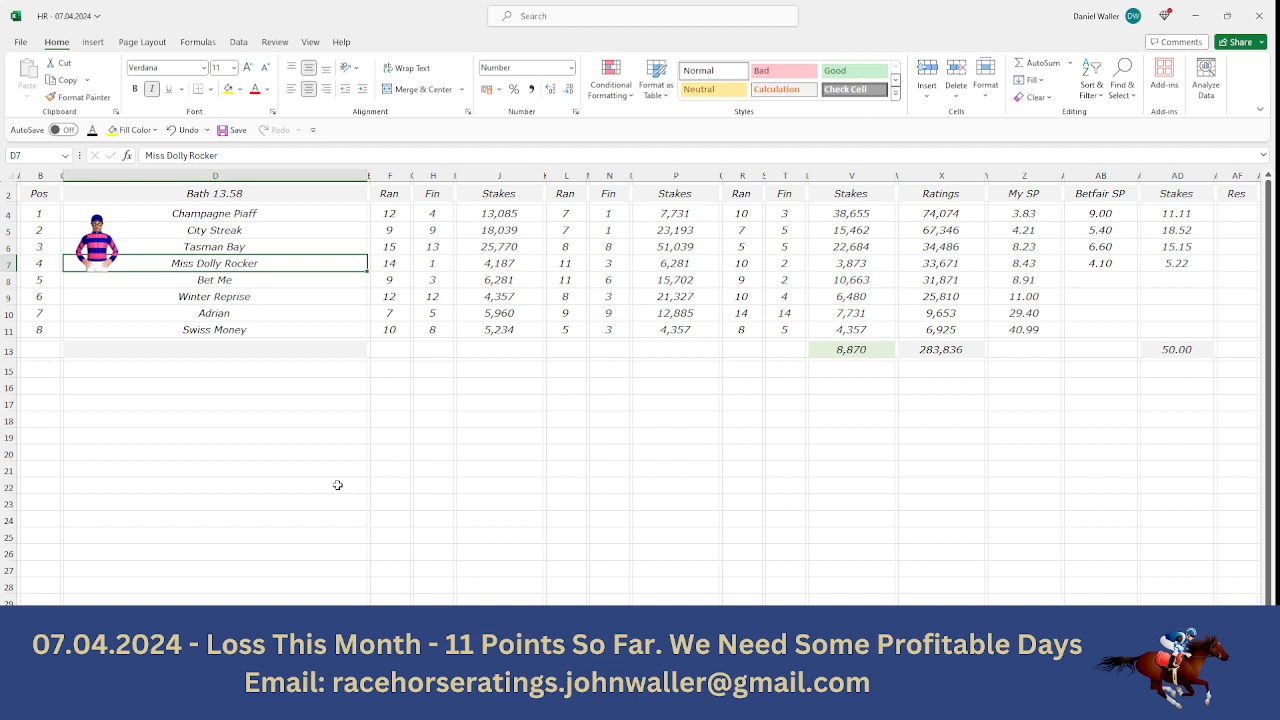
{"action": "key", "text": "Up"}
{"action": "key", "text": "Up"}
{"action": "key", "text": "Up"}
{"action": "key", "text": "Up"}
{"action": "key", "text": "Left"}
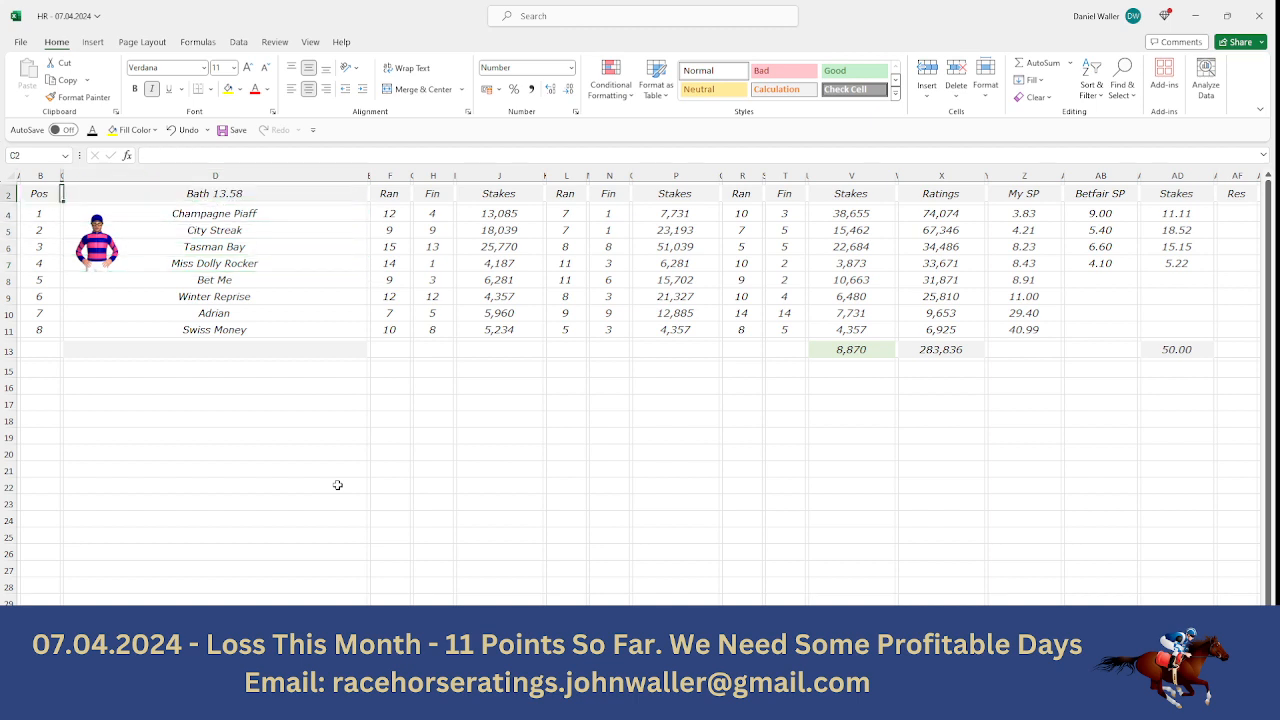
{"action": "key", "text": "Left"}
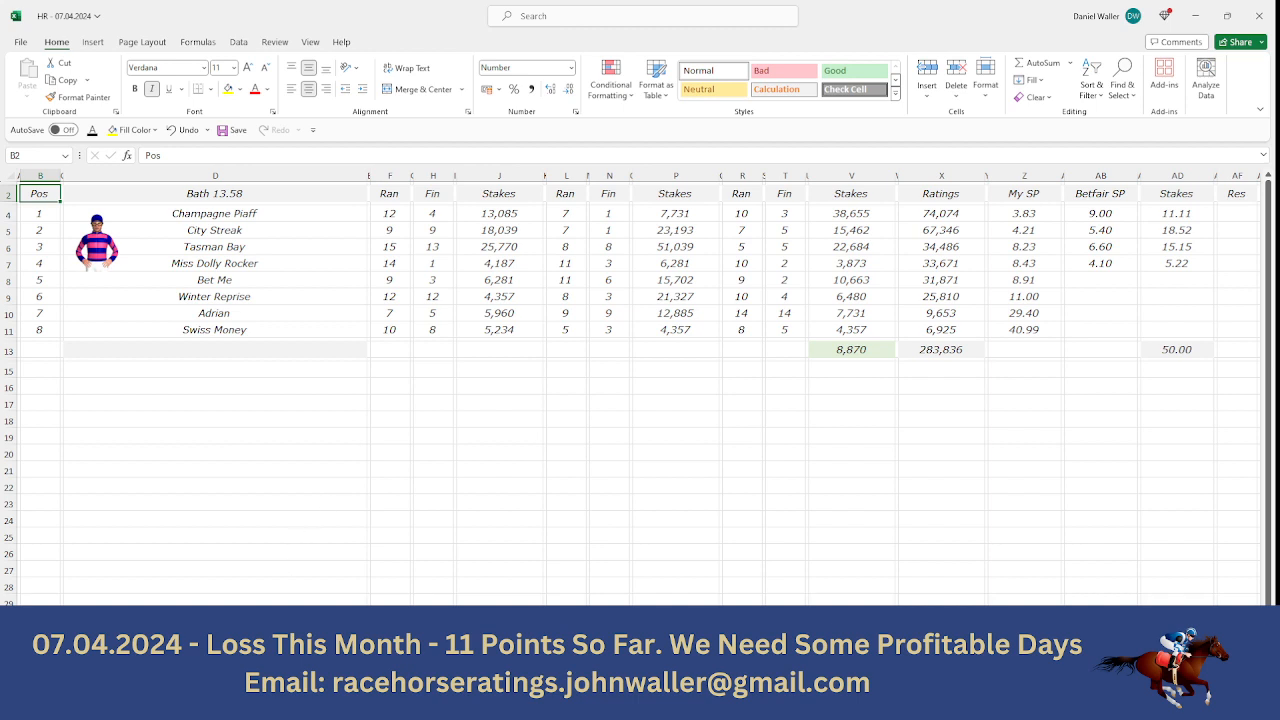
{"action": "key", "text": "ctrl+Page_Down"}
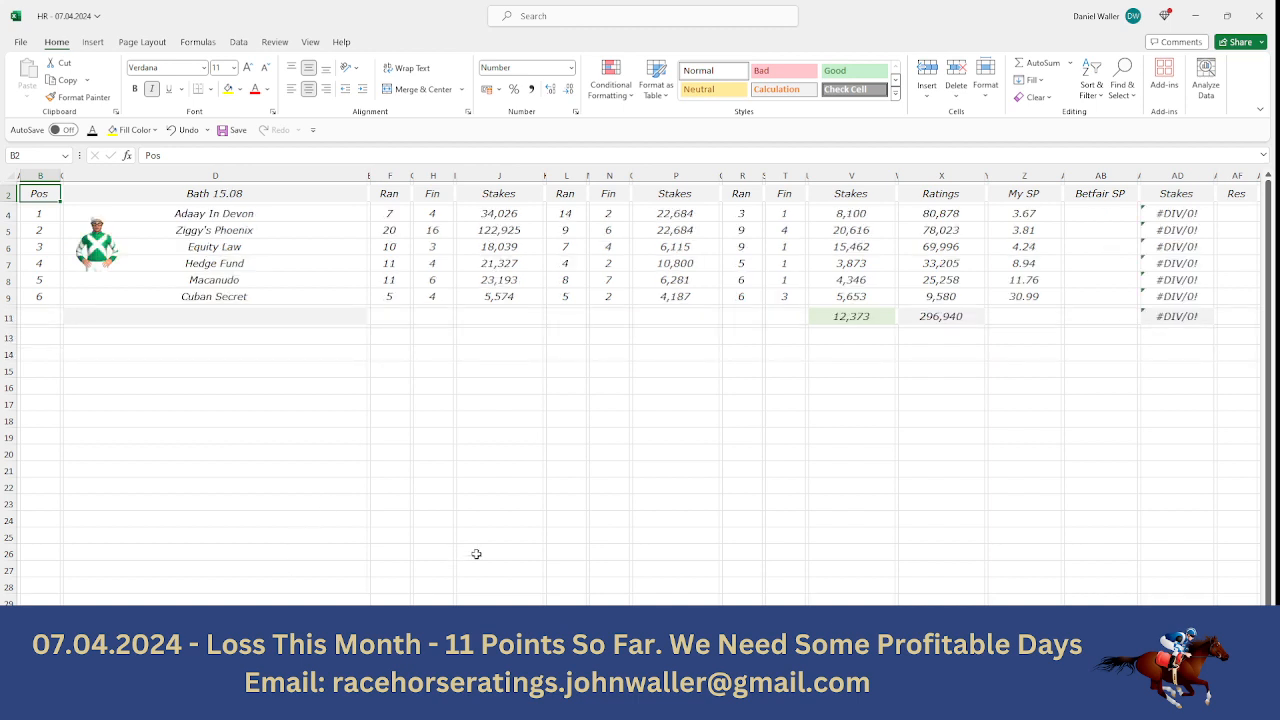
- Switch to the browser and open Racing Post's 3:08 Bath racecard to review its runners
{"action": "key", "text": "alt+Tab"}
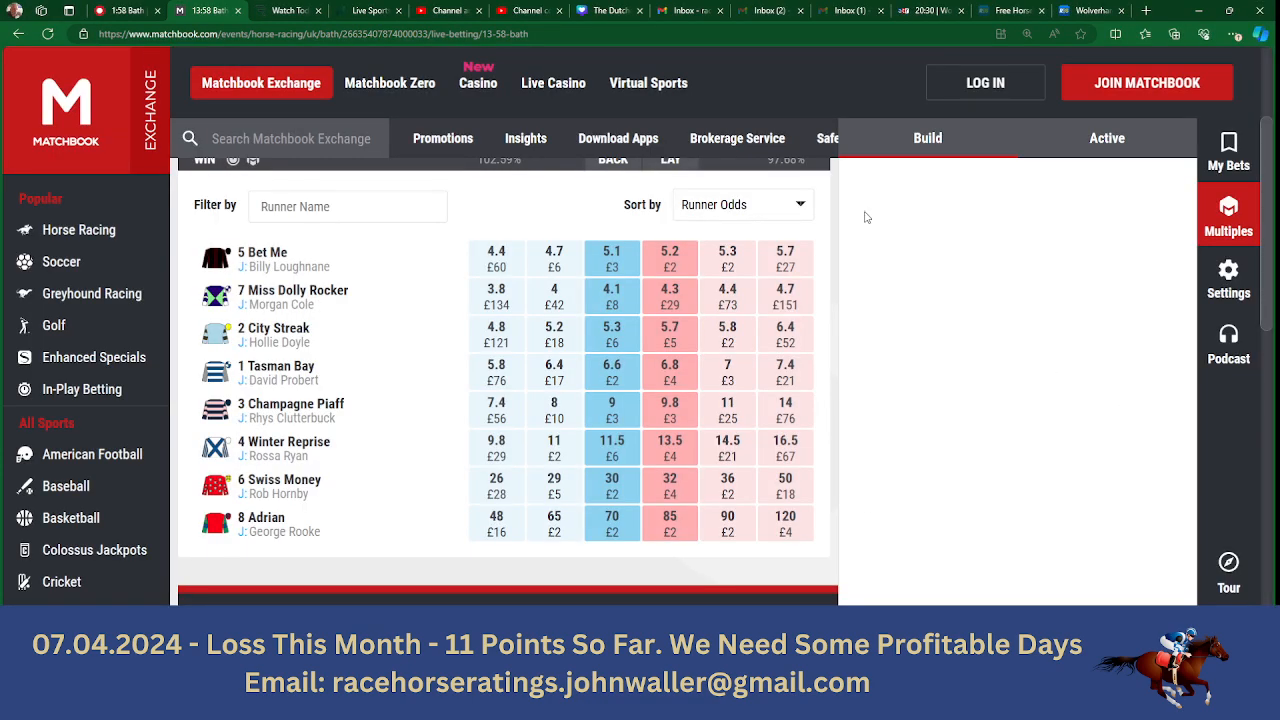
{"action": "left_click", "coordinate": [130, 13]}
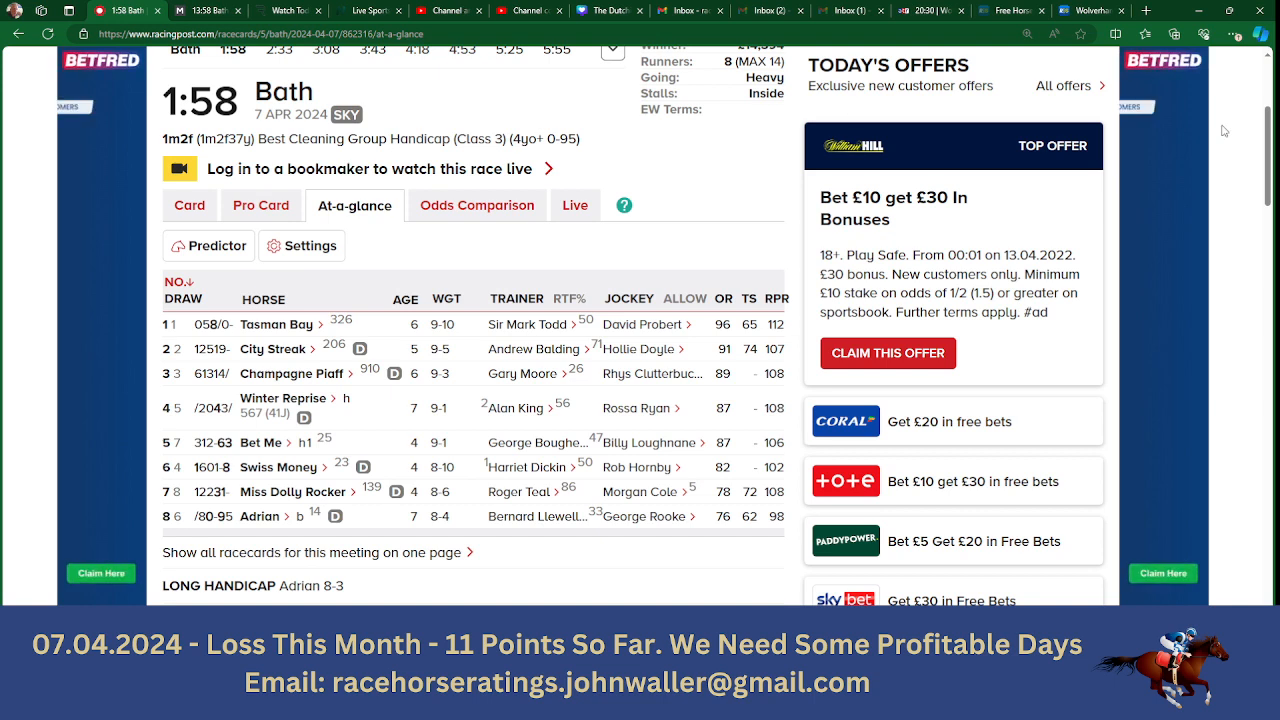
{"action": "scroll", "coordinate": [1149, 123], "scroll_direction": "up", "scroll_amount": 2}
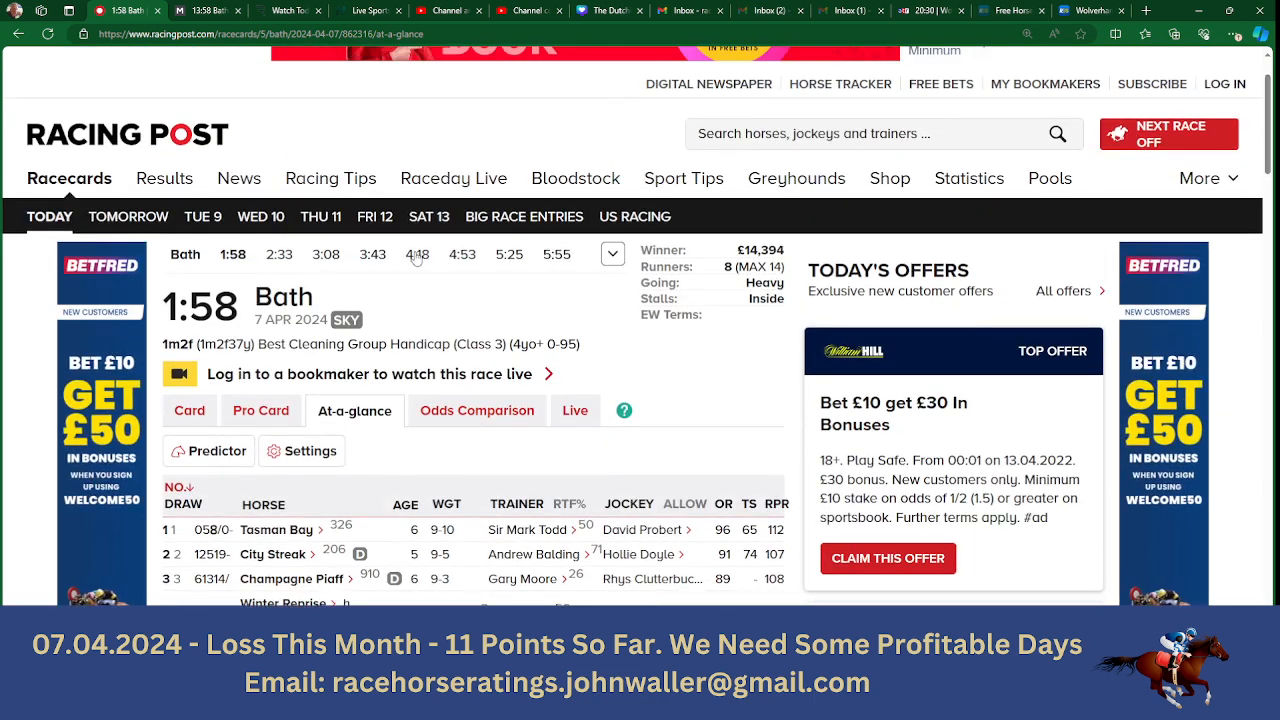
{"action": "left_click", "coordinate": [330, 256]}
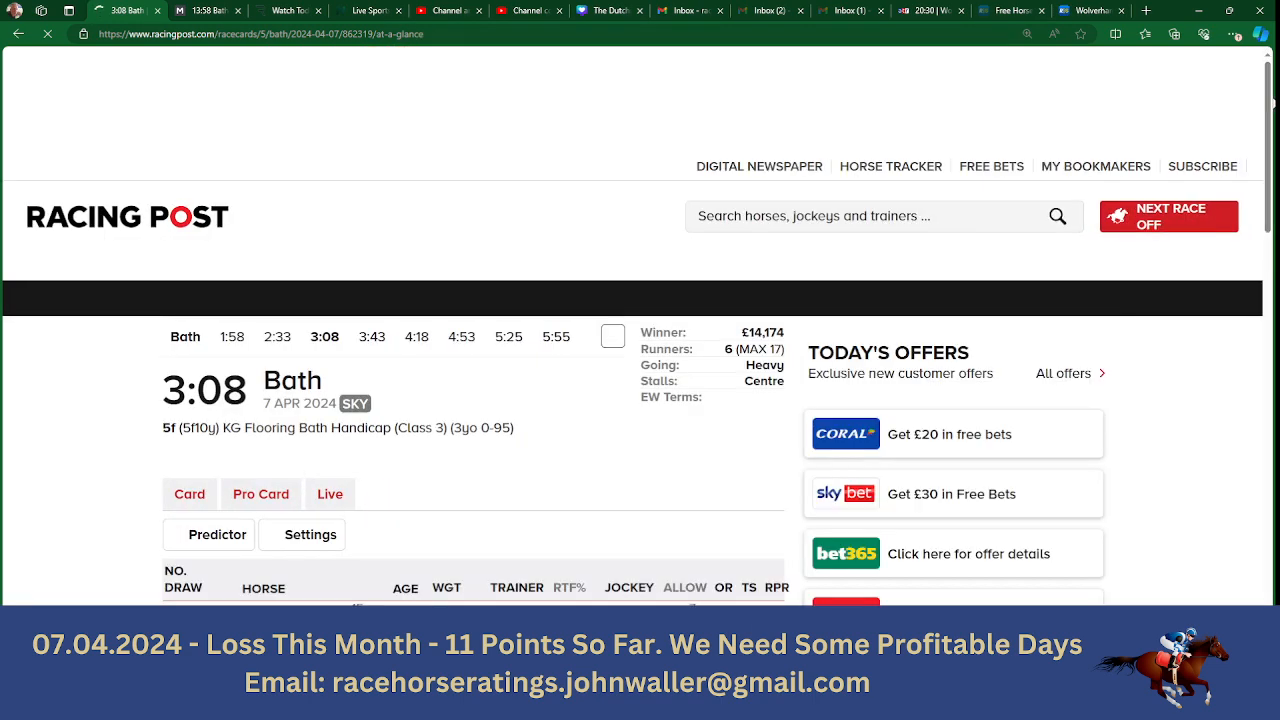
{"action": "left_click_drag", "start_coordinate": [1272, 108], "coordinate": [1272, 153]}
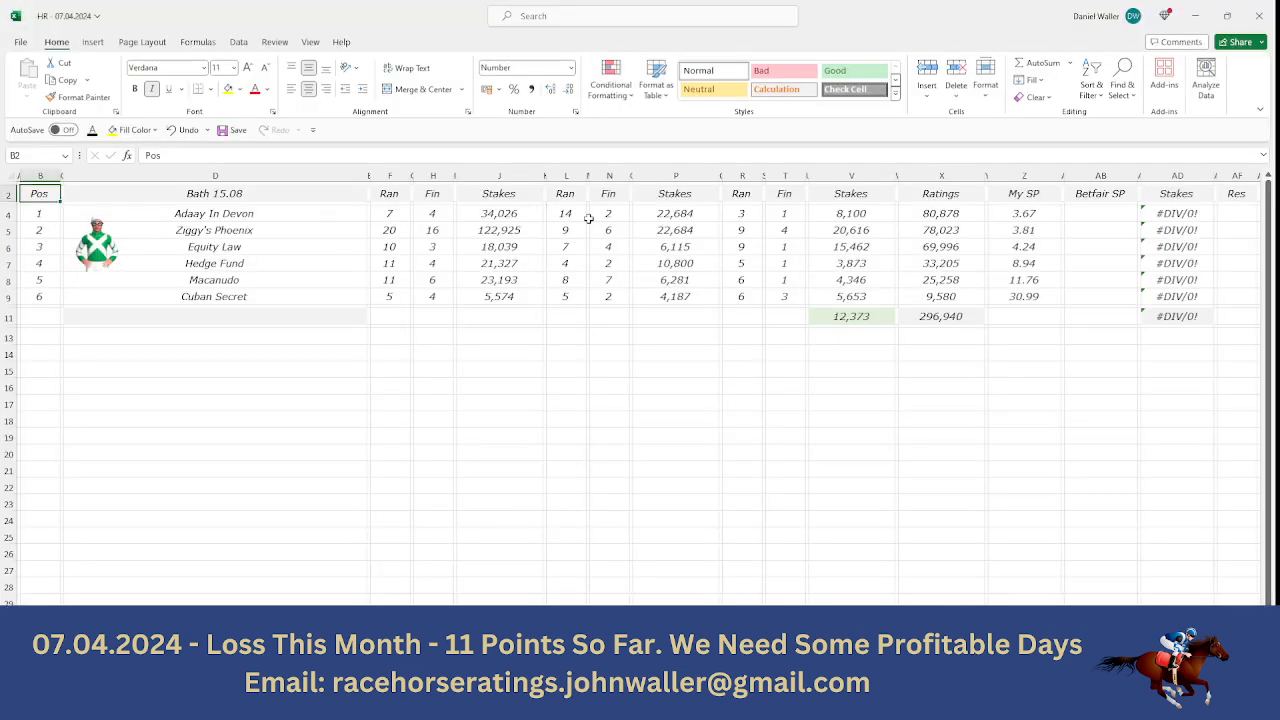
- Select Adaay In Devon's Betfair SP cell, and bring up the 15:08 Bath win odds on Matchbook
{"action": "left_click", "coordinate": [1112, 210]}
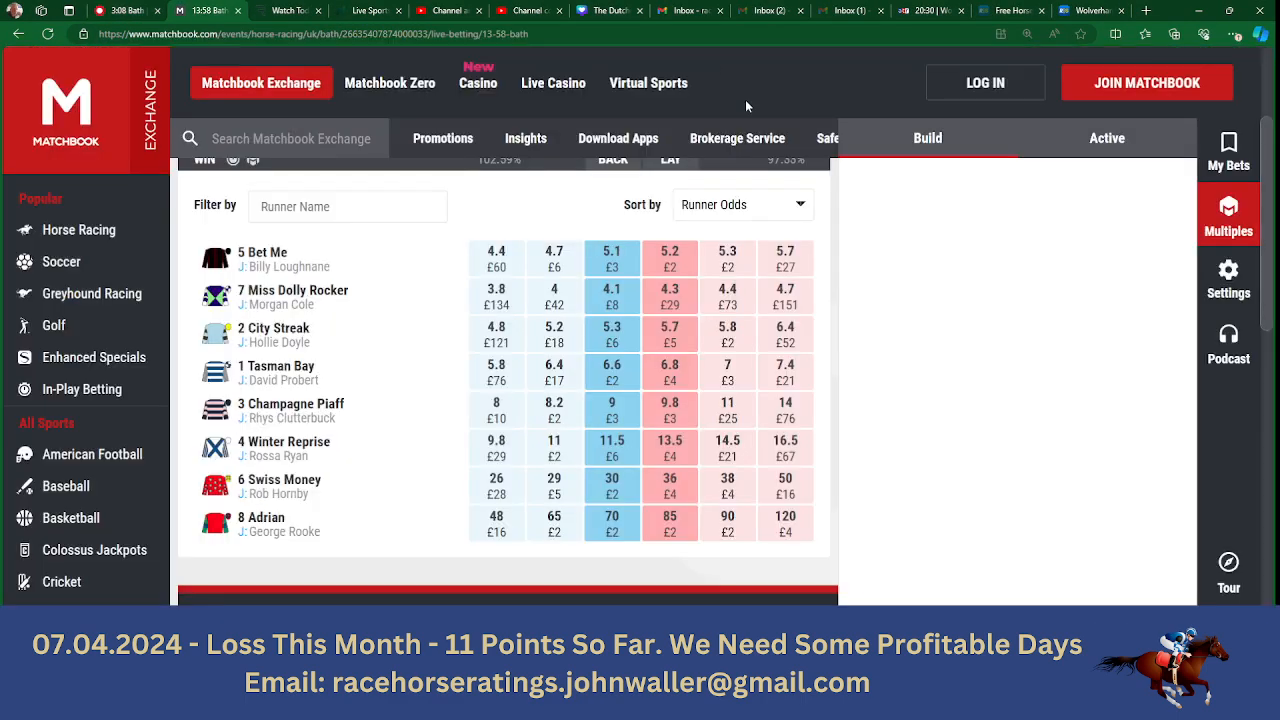
{"action": "scroll", "coordinate": [504, 380], "scroll_direction": "up", "scroll_amount": 2}
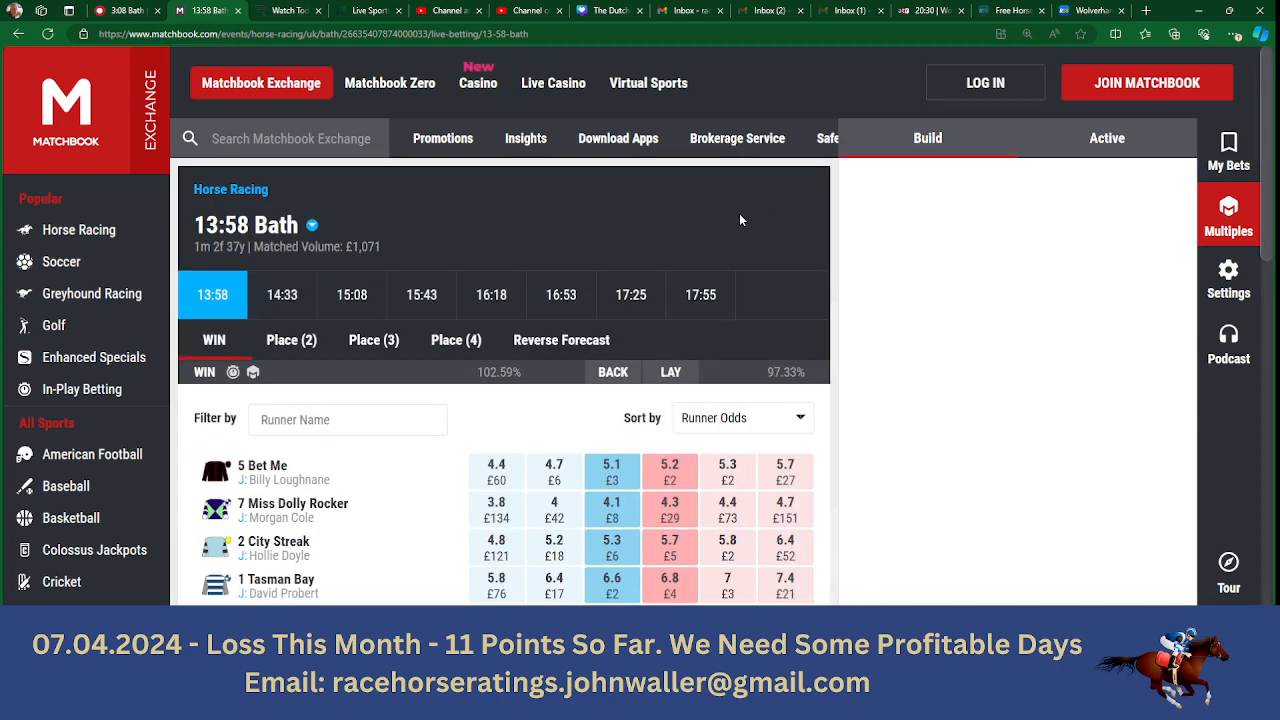
{"action": "left_click", "coordinate": [352, 295]}
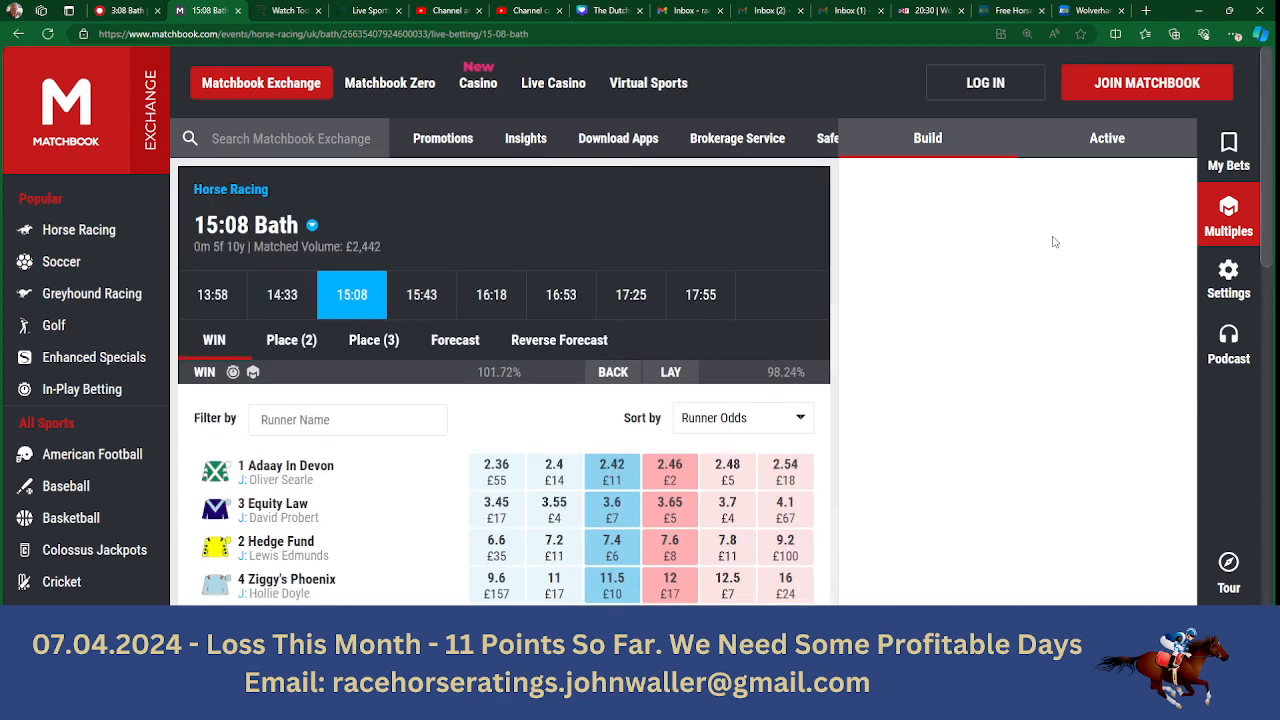
{"action": "scroll", "coordinate": [990, 265], "scroll_direction": "down", "scroll_amount": 2}
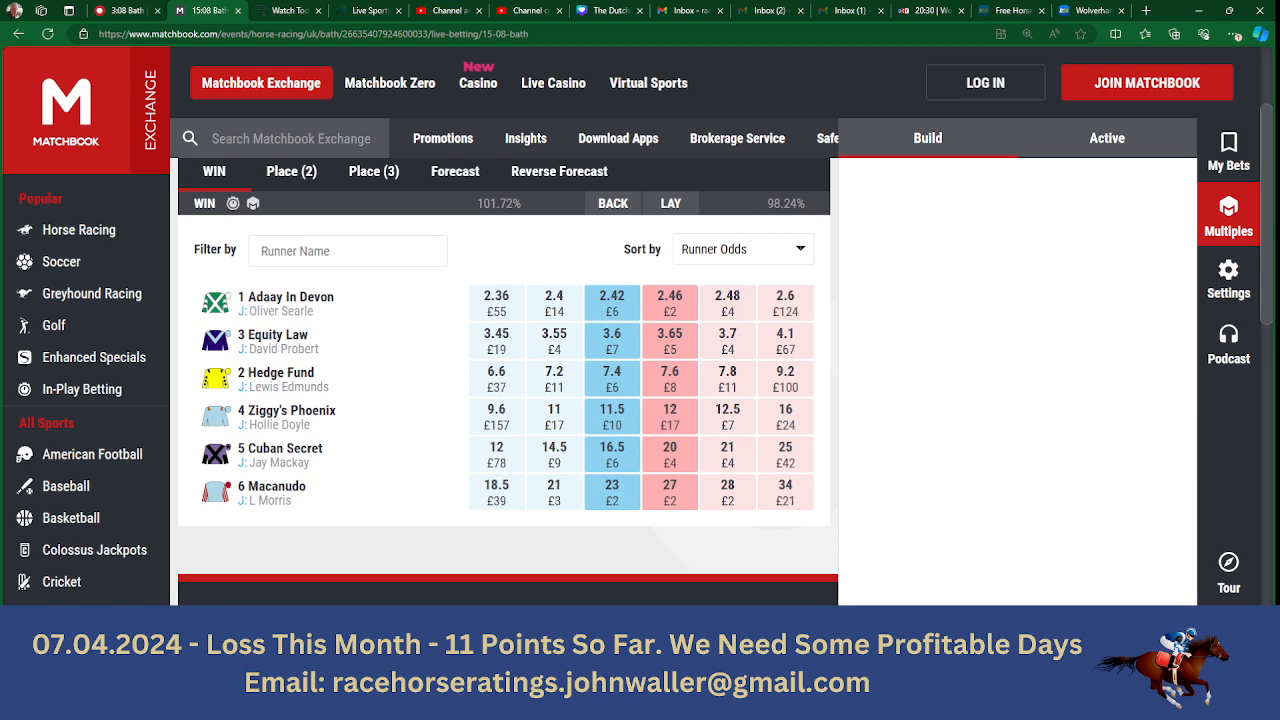
- Enter 2.42 as Adaay In Devon's Betfair SP in the Bath 15.08 spreadsheet
{"action": "key", "text": "alt+Tab"}
{"action": "type", "text": "2."}
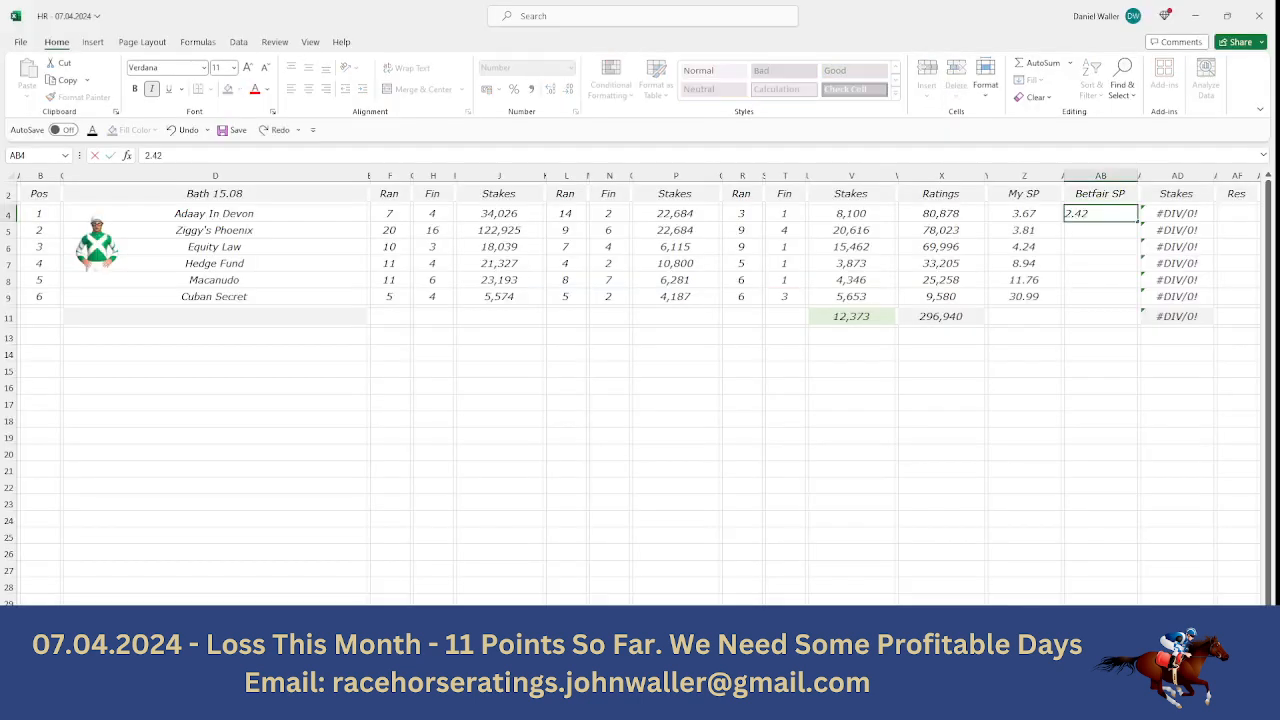
{"action": "key", "text": "Tab"}
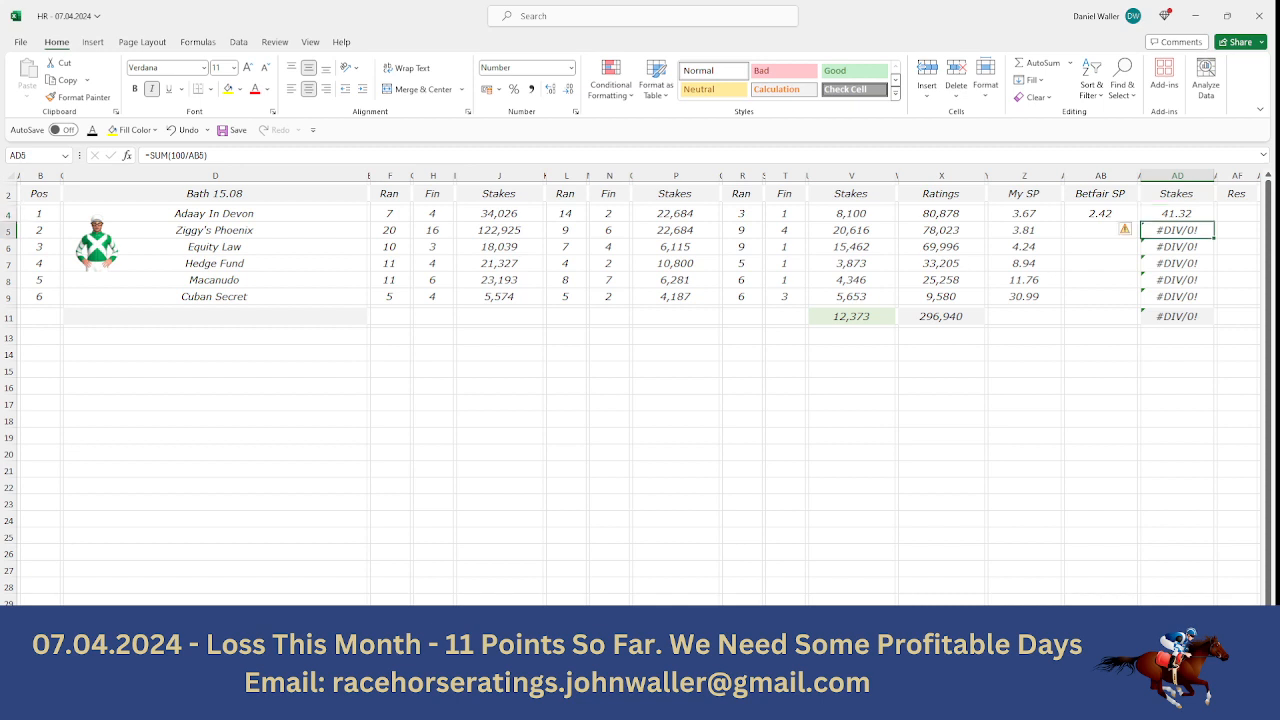
{"action": "key", "text": "Return"}
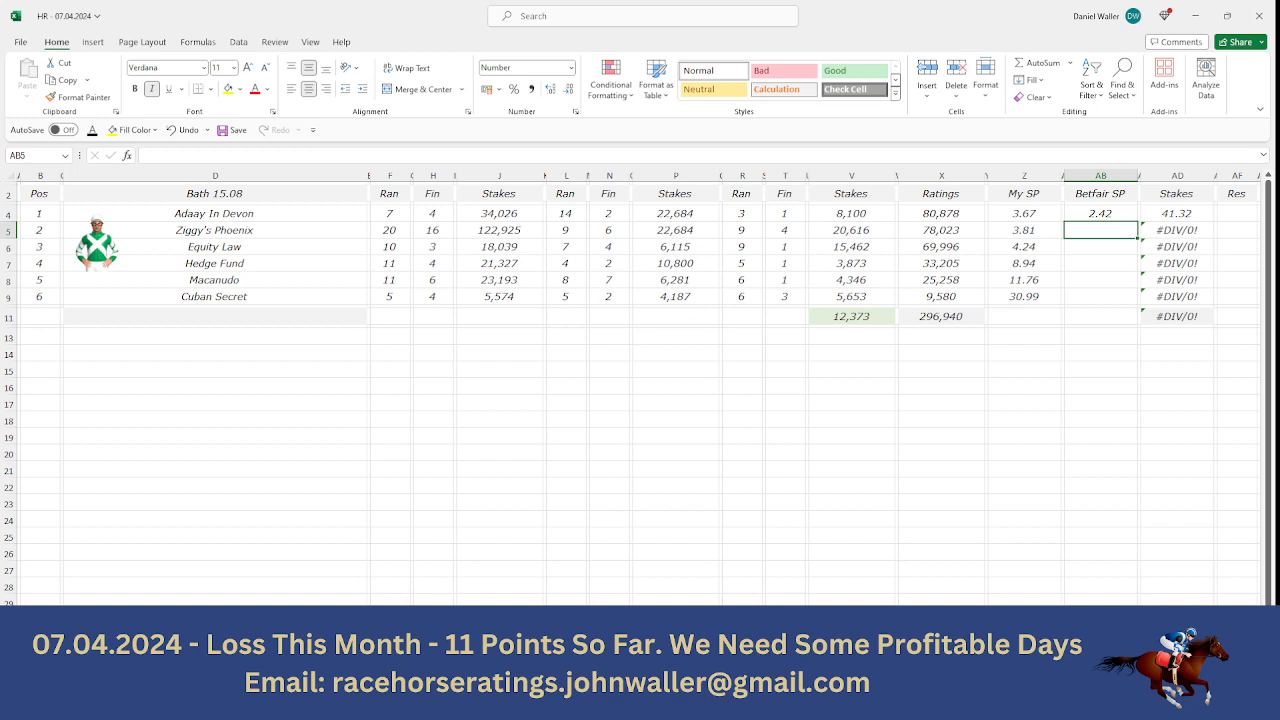
- Check Ziggy's Phoenix's back odds on Matchbook and enter 11.5 as its Betfair SP in the spreadsheet
{"action": "key", "text": "alt+Tab"}
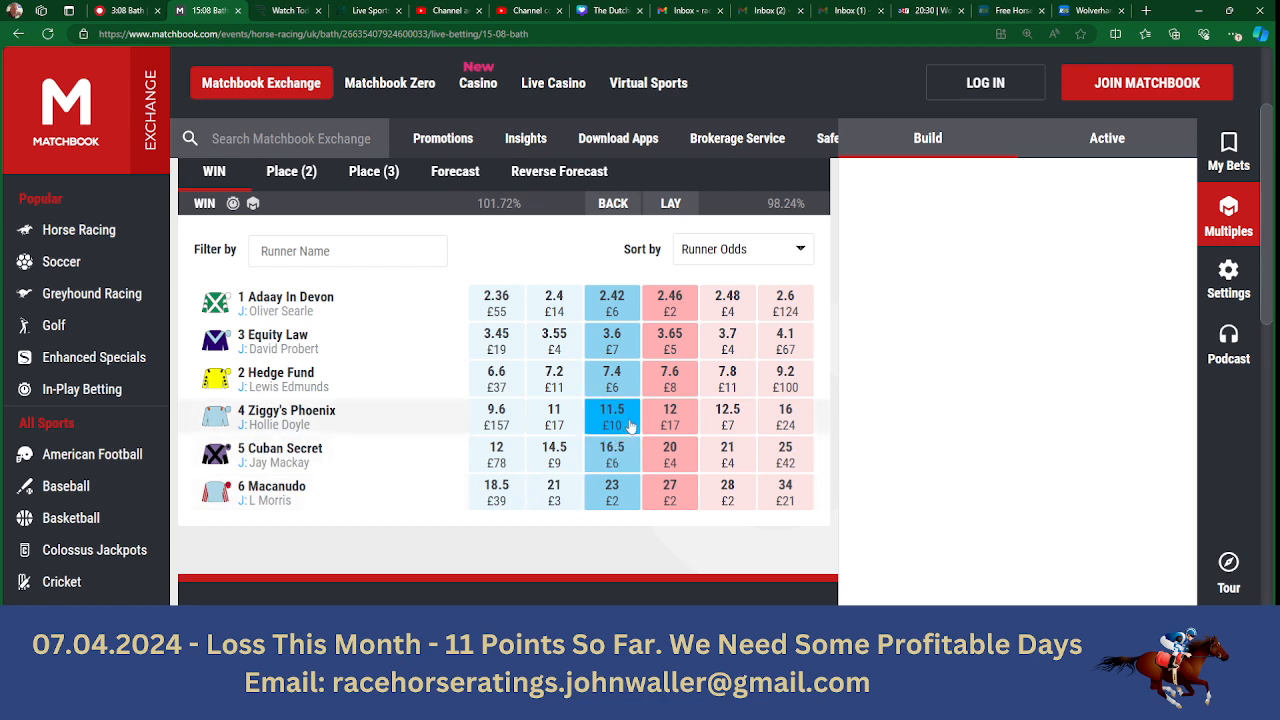
{"action": "key", "text": "alt+Tab"}
{"action": "type", "text": "11."}
{"action": "key", "text": "Tab"}
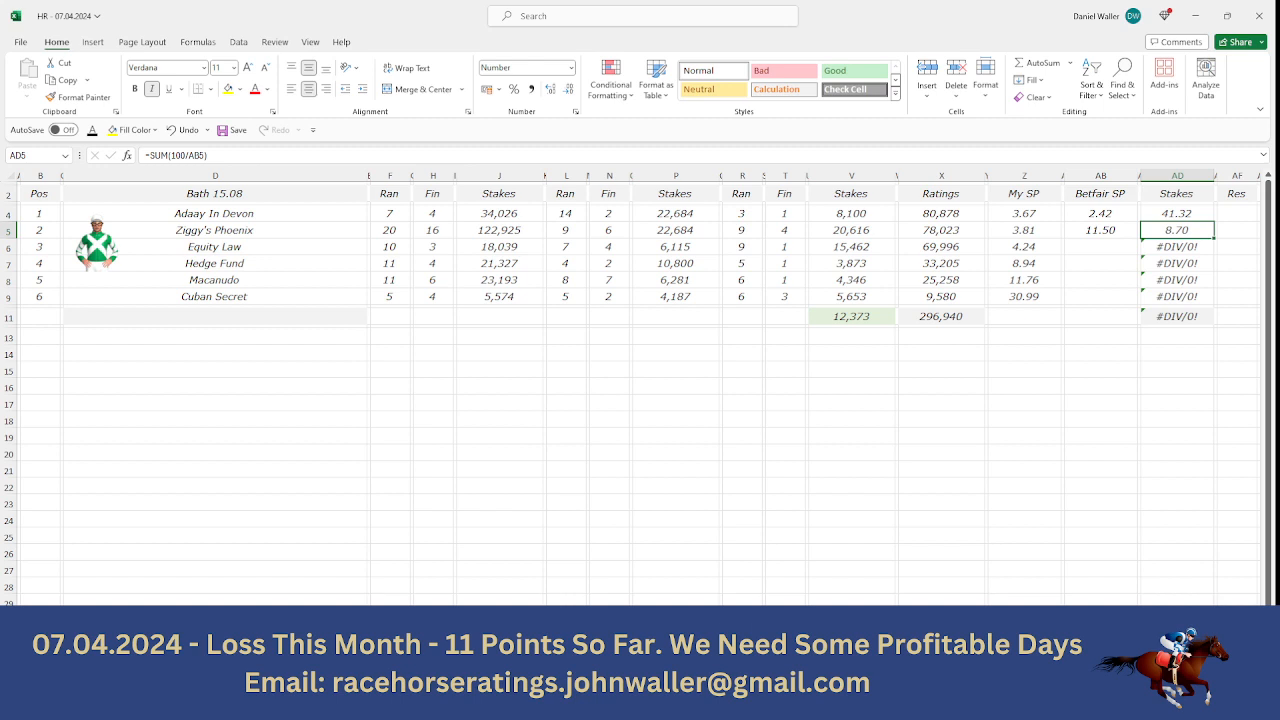
- Replace the stake formula for Ziggy's Phoenix with a stake of 8.68
{"action": "key", "text": "BackSpace"}
{"action": "type", "text": "8.68"}
{"action": "key", "text": "Return"}
- Clear the Stakes cells of the four remaining horses, from Equity Law to Cuban Secret
{"action": "key", "text": "BackSpace"}
{"action": "key", "text": "Down"}
{"action": "key", "text": "BackSpace"}
{"action": "key", "text": "Down"}
{"action": "key", "text": "BackSpace"}
{"action": "key", "text": "Down"}
{"action": "key", "text": "BackSpace"}
{"action": "key", "text": "Up"}
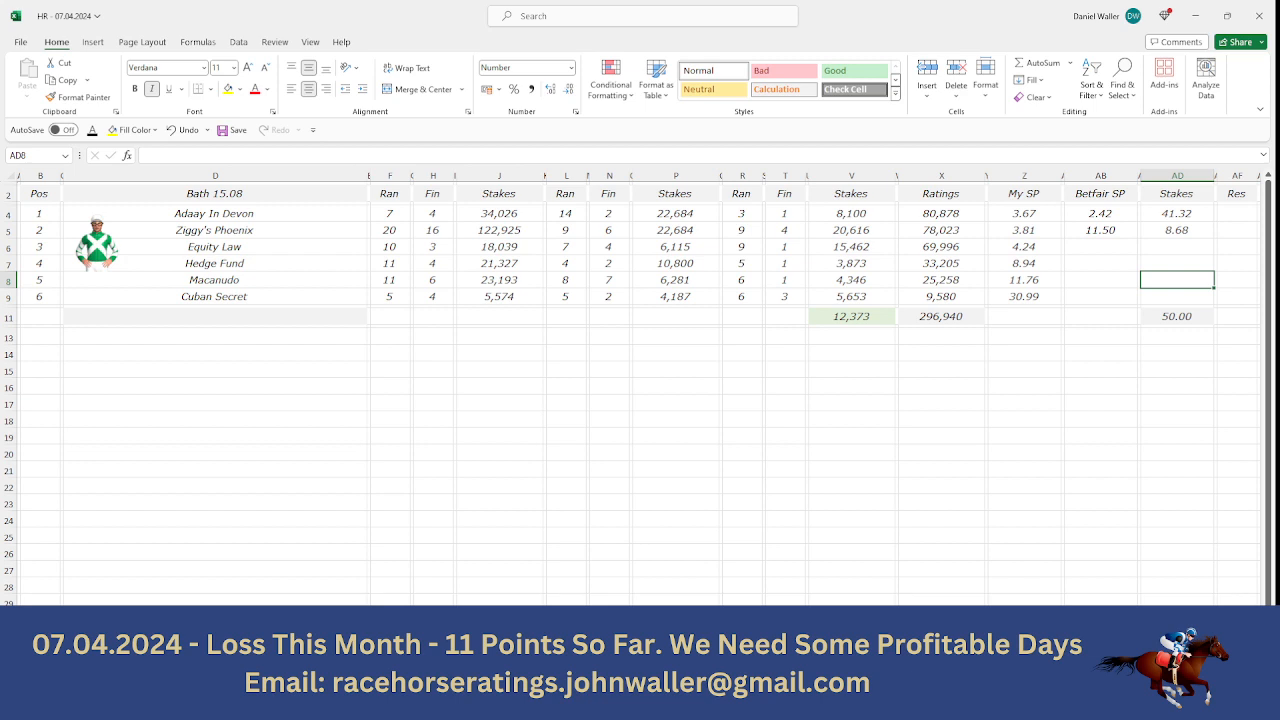
- Multiply Ziggy's Phoenix's 8.68 stake by its odds of 11.5 in the calculator
{"action": "key", "text": "alt+Tab"}
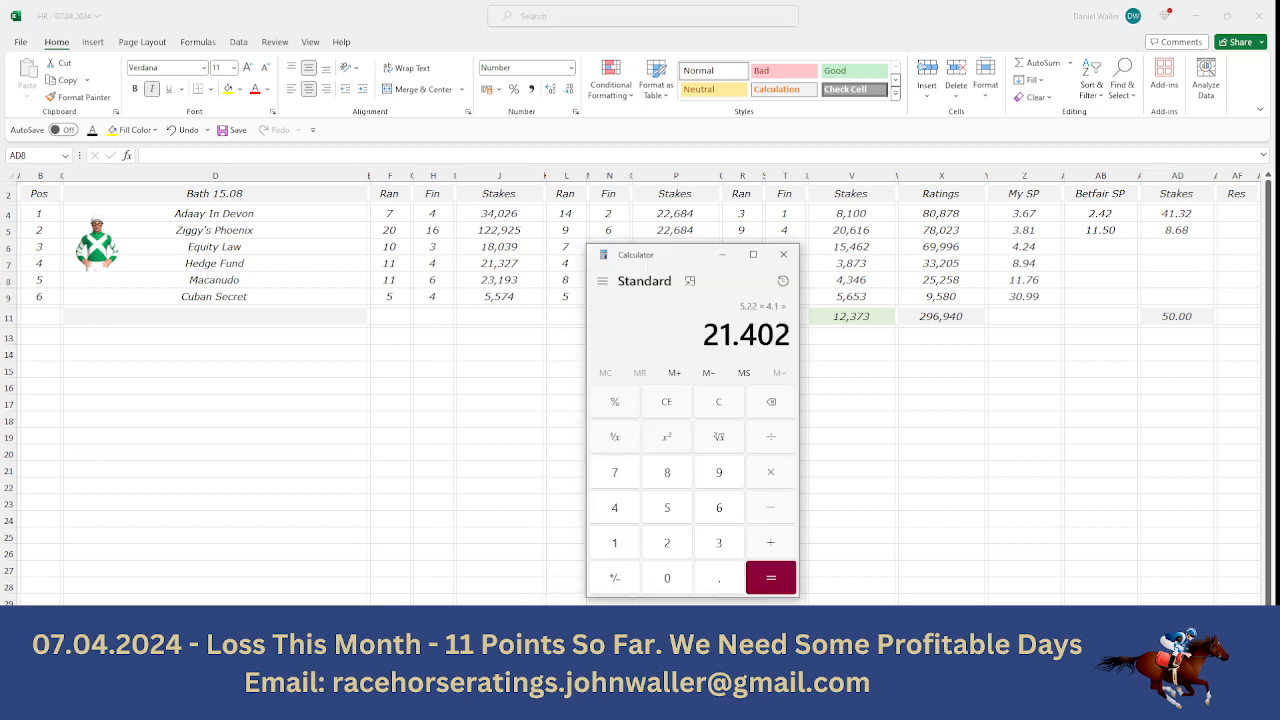
{"action": "left_click", "coordinate": [671, 480]}
{"action": "left_click", "coordinate": [715, 576]}
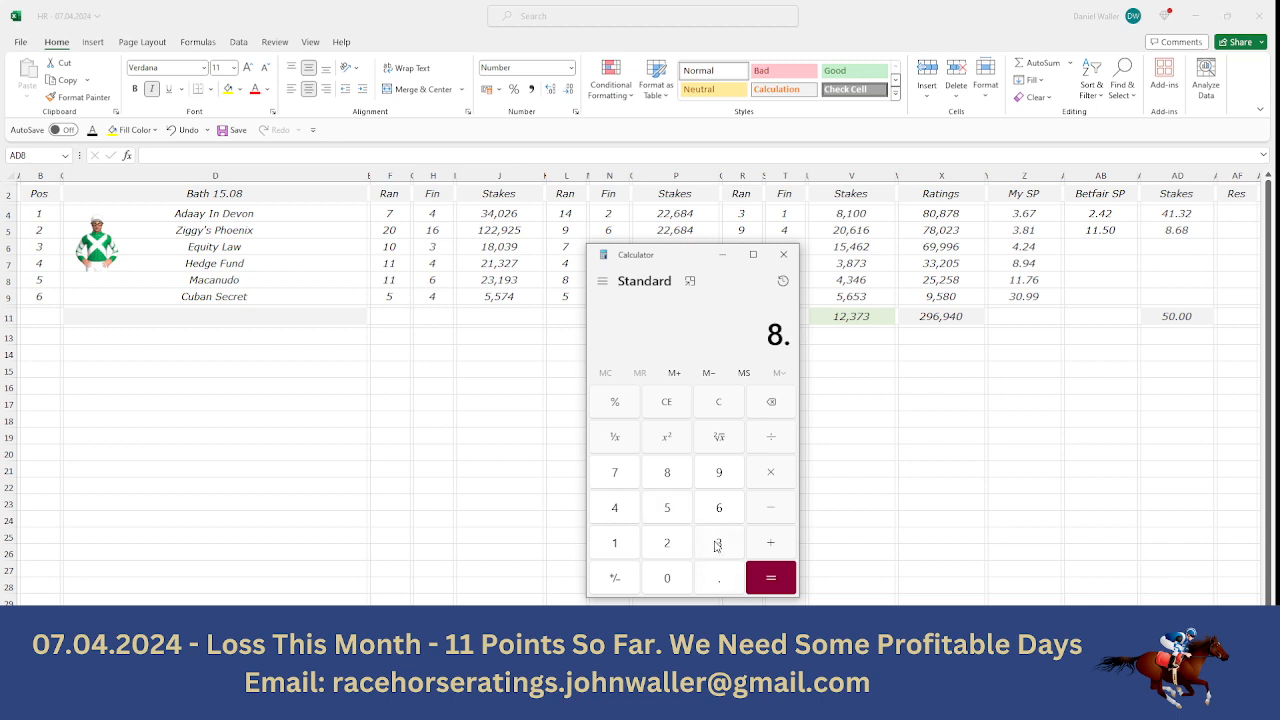
{"action": "left_click", "coordinate": [698, 503]}
{"action": "left_click", "coordinate": [680, 487]}
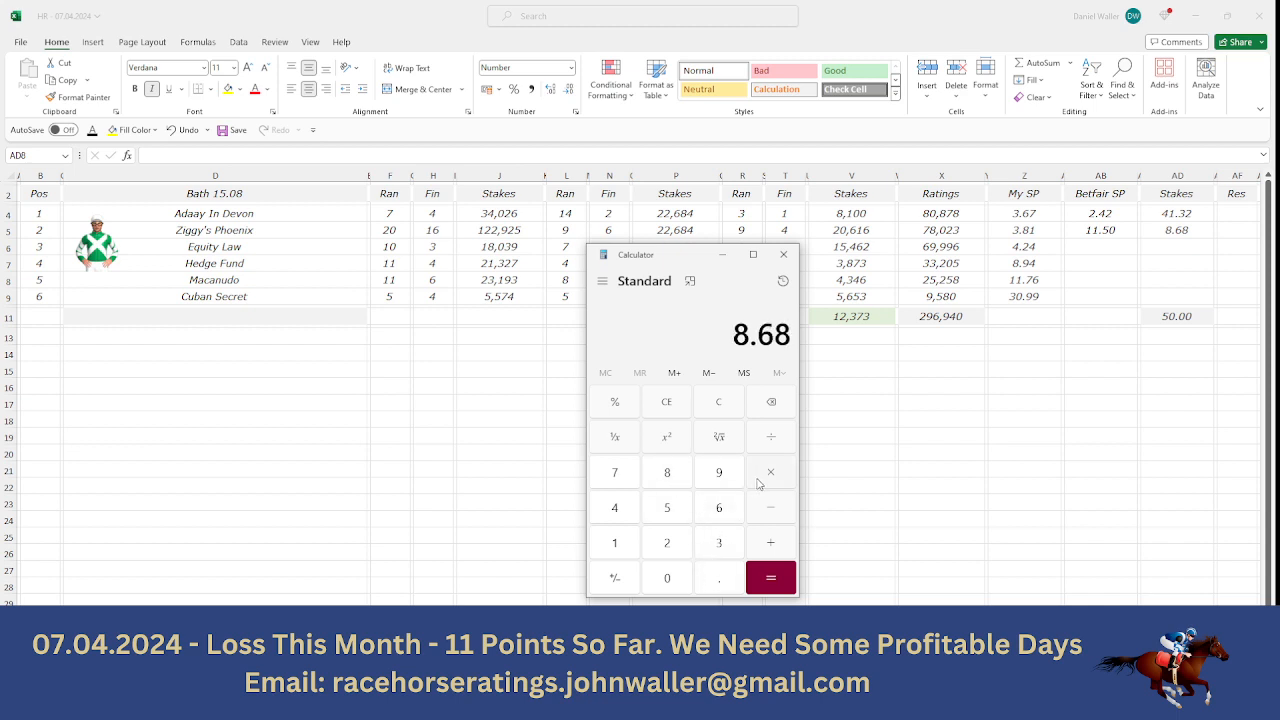
{"action": "left_click", "coordinate": [758, 484]}
{"action": "left_click", "coordinate": [631, 543]}
{"action": "left_click", "coordinate": [631, 543]}
{"action": "left_click", "coordinate": [714, 577]}
{"action": "left_click", "coordinate": [671, 512]}
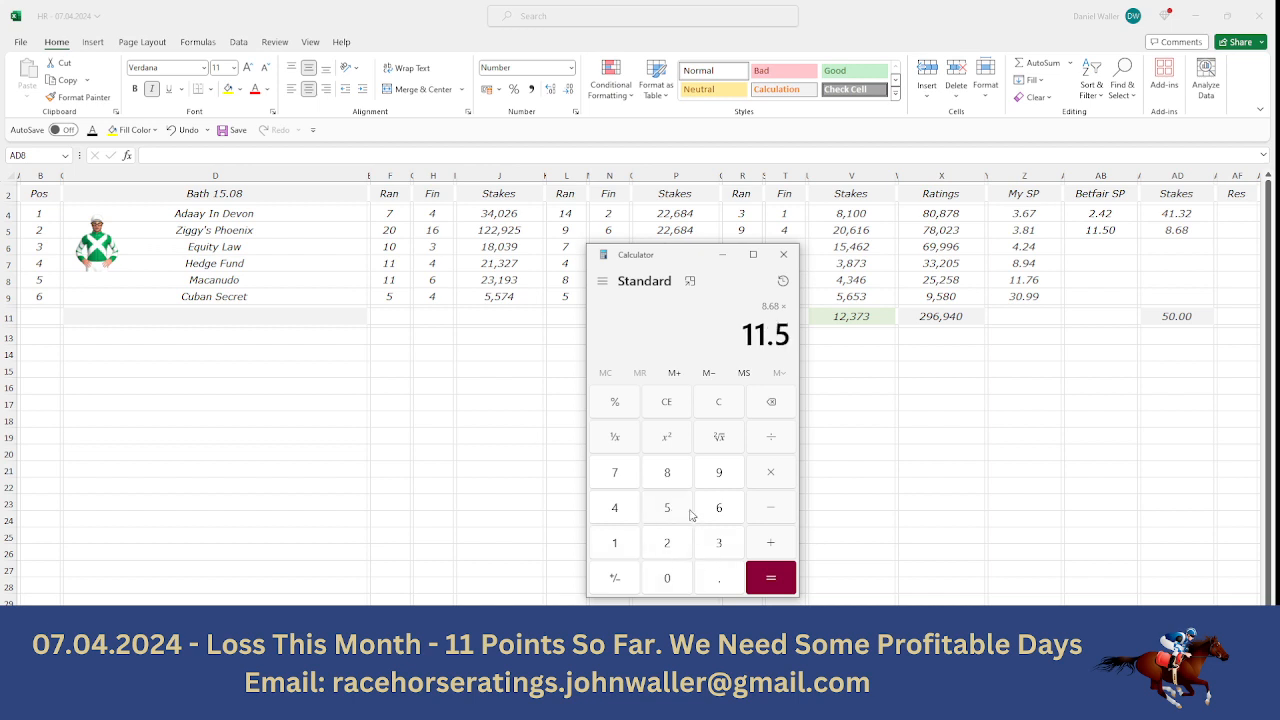
{"action": "left_click", "coordinate": [759, 588]}
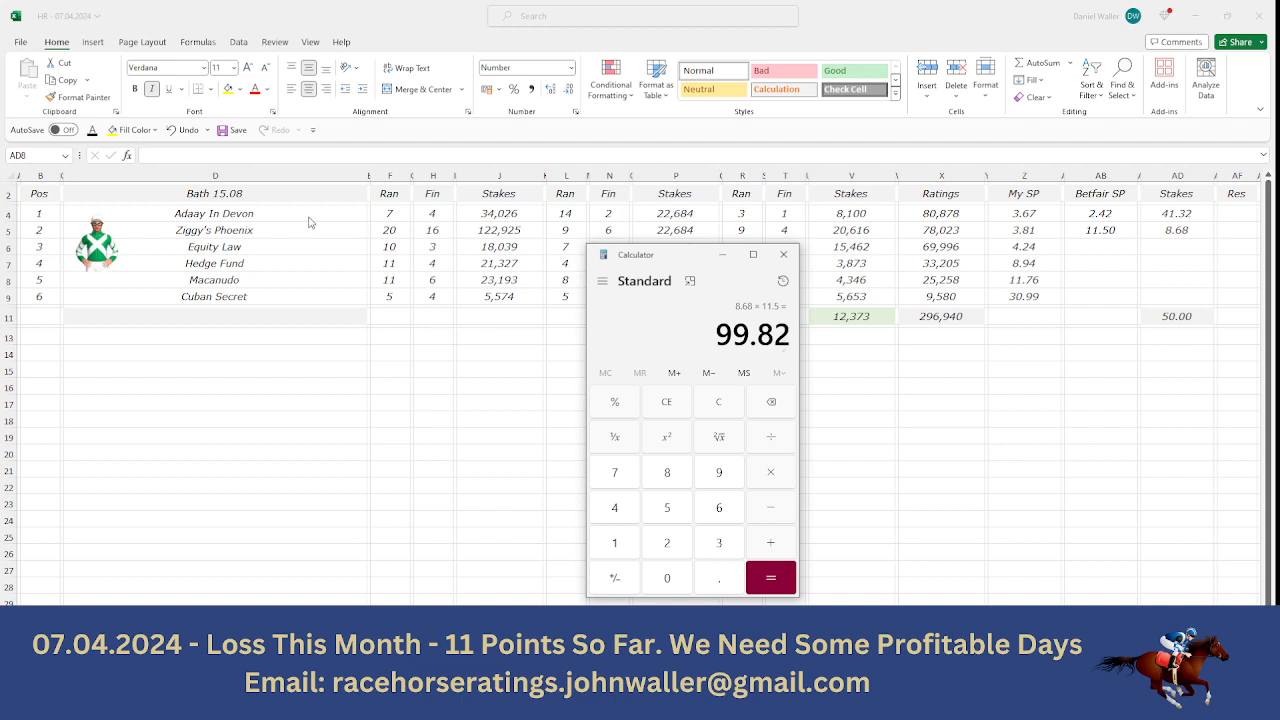
- Return the cell selection to the Pos header of the Bath 15.08 sheet and open the Bath 15.43 sheet
{"action": "left_click", "coordinate": [42, 198]}
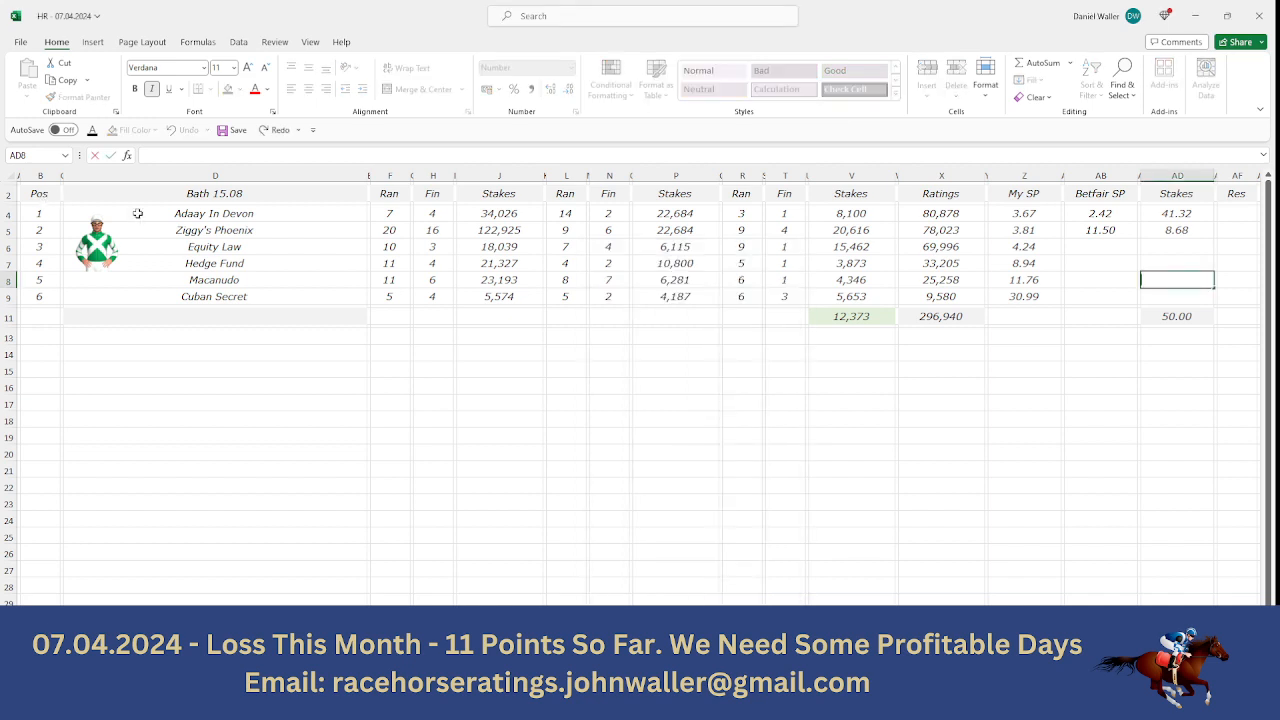
{"action": "left_click", "coordinate": [35, 200]}
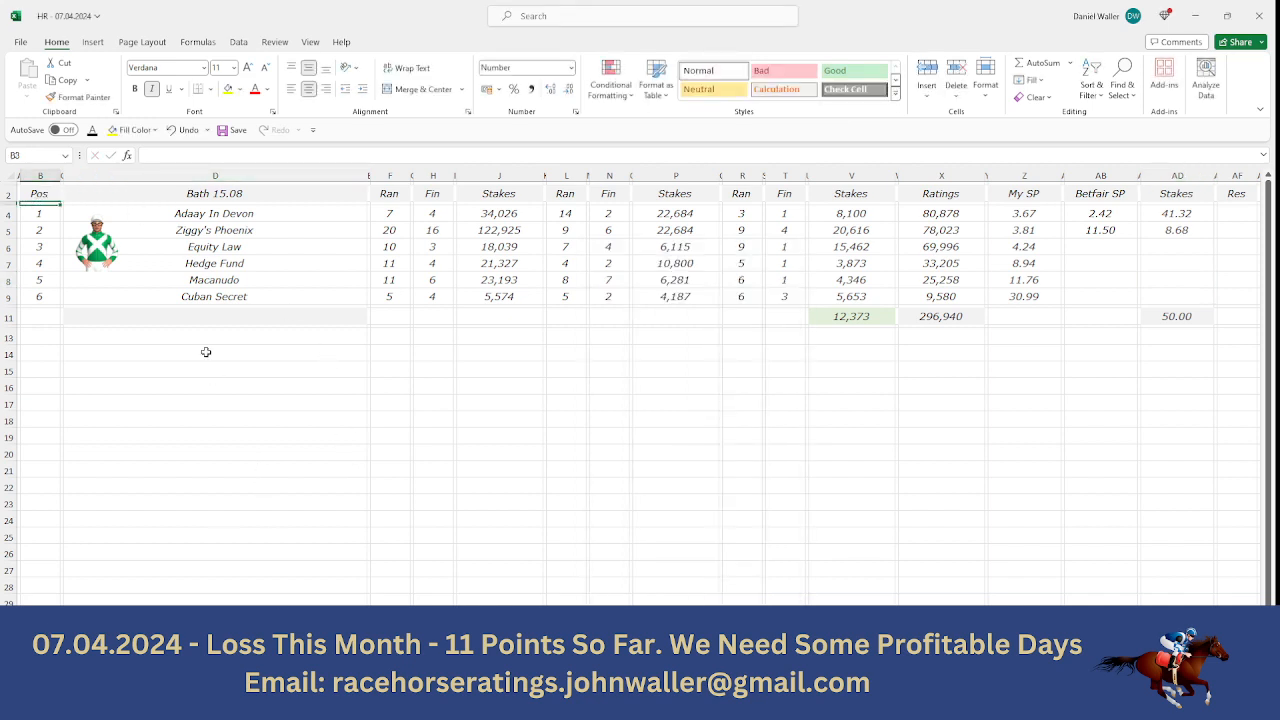
{"action": "left_click", "coordinate": [38, 192]}
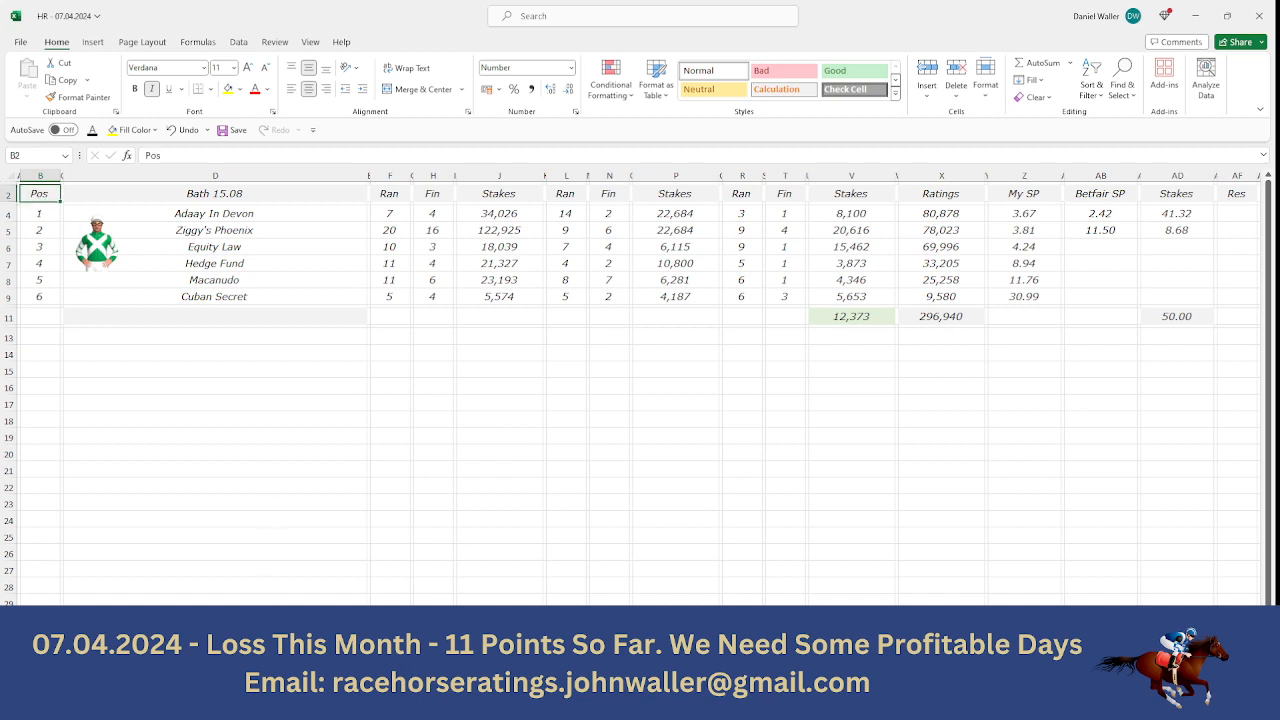
{"action": "left_click", "coordinate": [418, 664]}
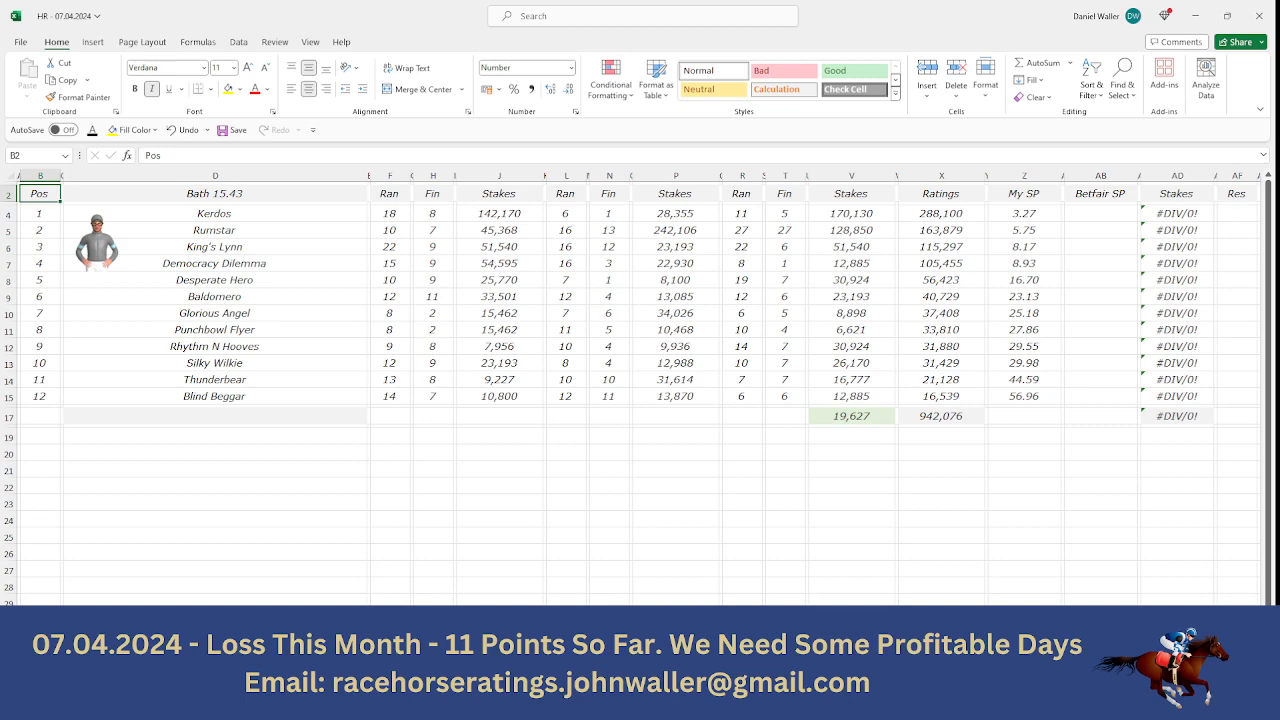
- Open Racing Post's 3:43 Bath racecard in the browser to review its runners, and return to the ratings spreadsheet
{"action": "left_click", "coordinate": [530, 704]}
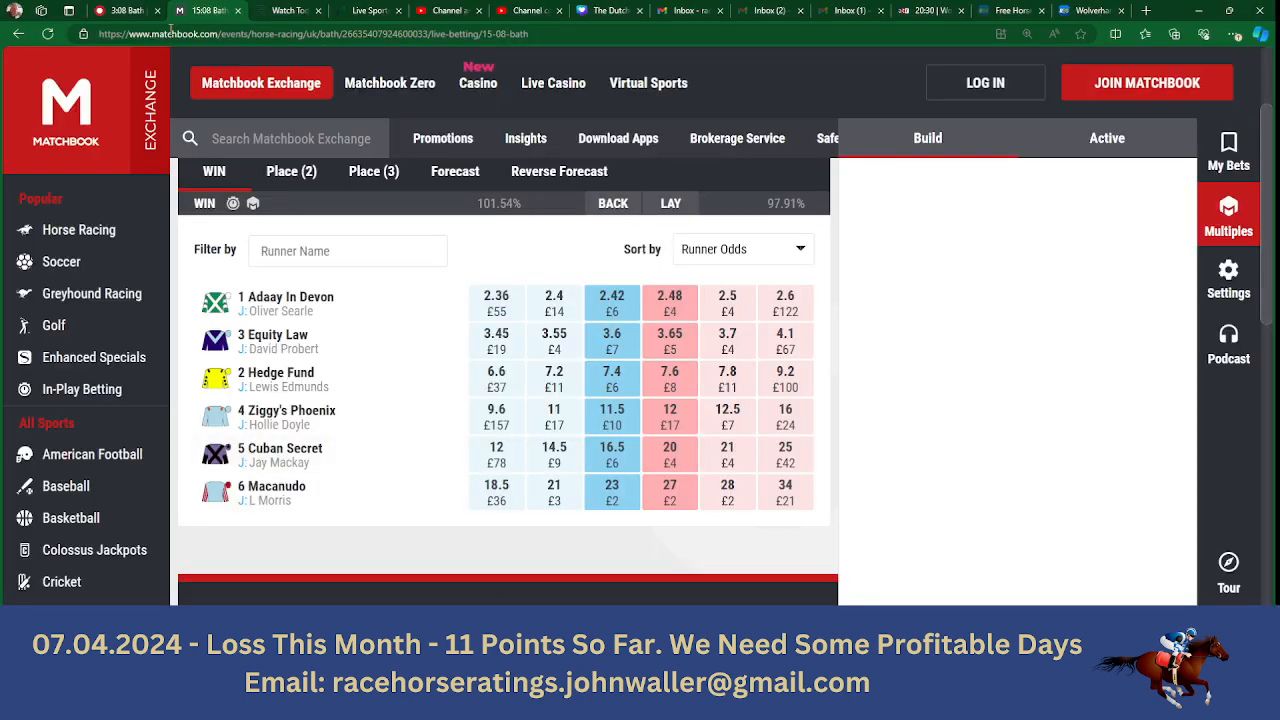
{"action": "left_click", "coordinate": [125, 11]}
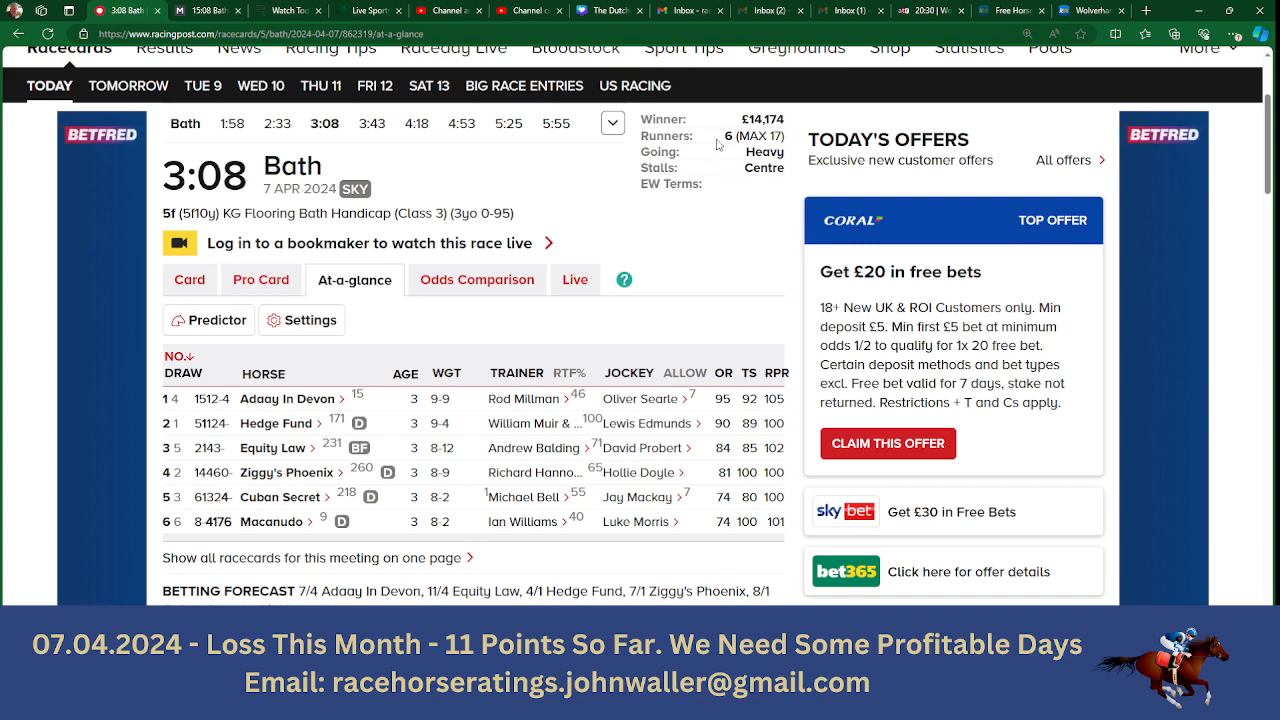
{"action": "left_click", "coordinate": [369, 128]}
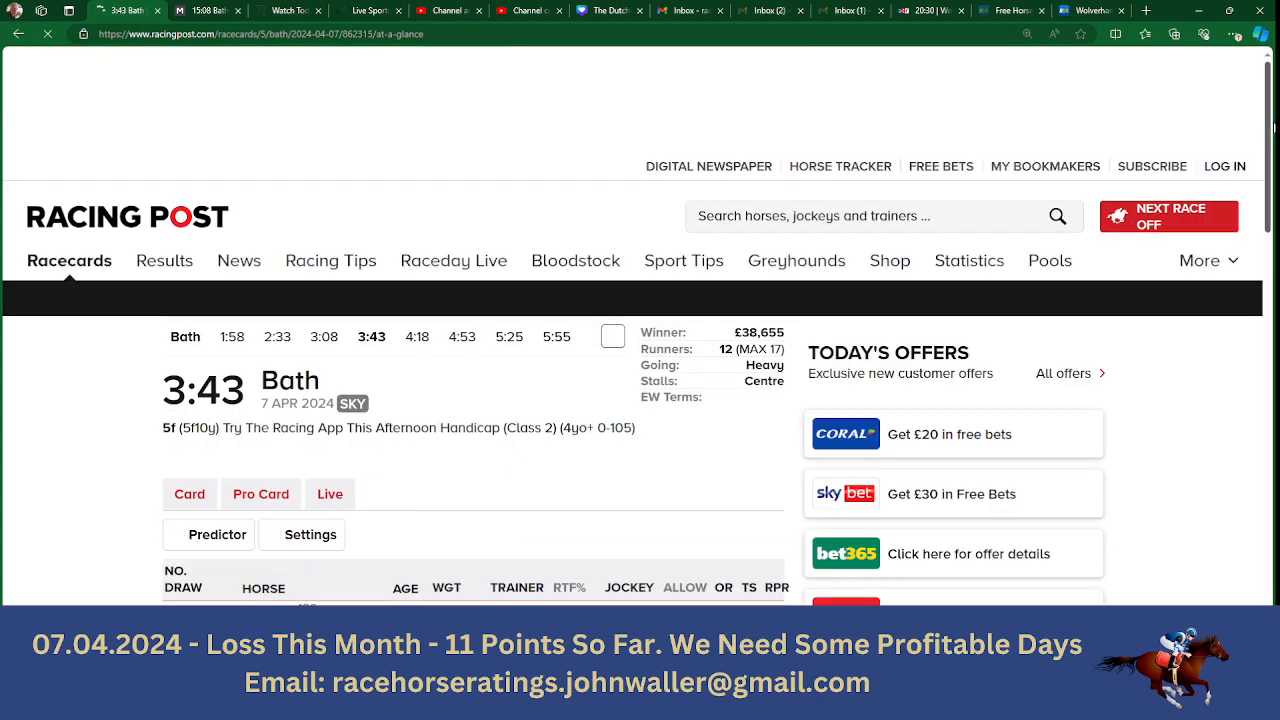
{"action": "left_click_drag", "start_coordinate": [1273, 128], "coordinate": [1273, 201]}
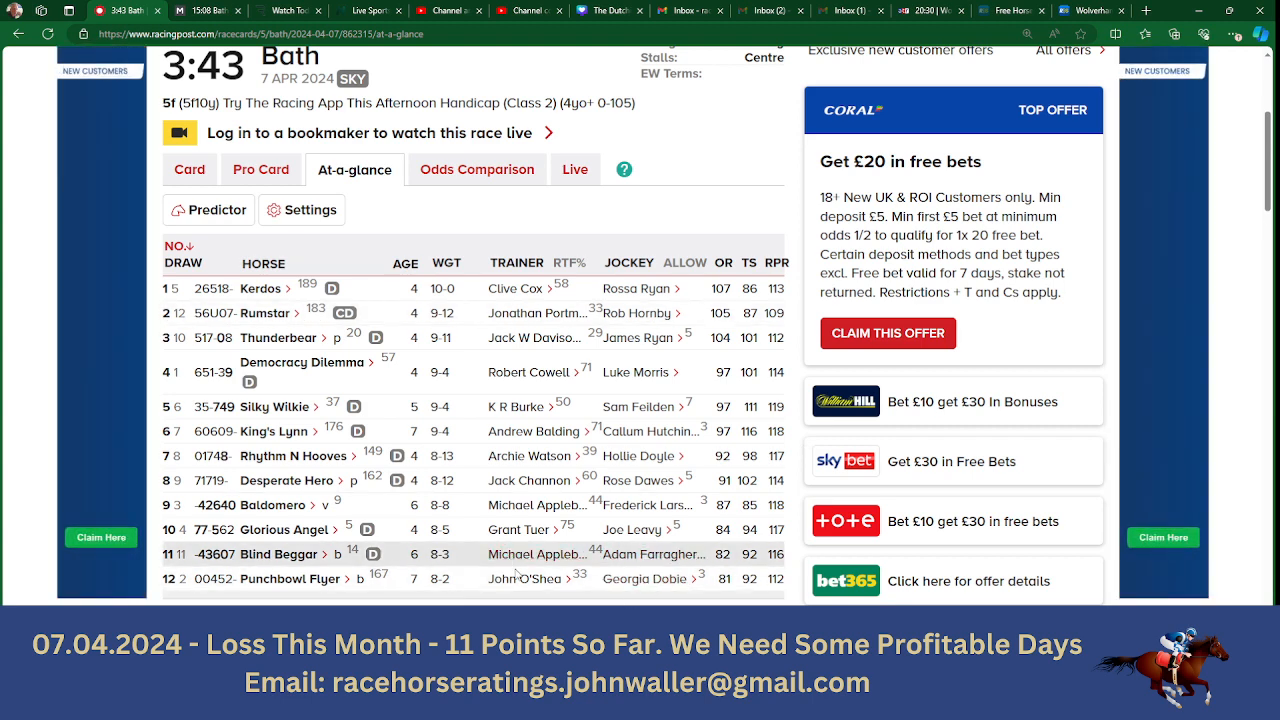
{"action": "left_click", "coordinate": [612, 706]}
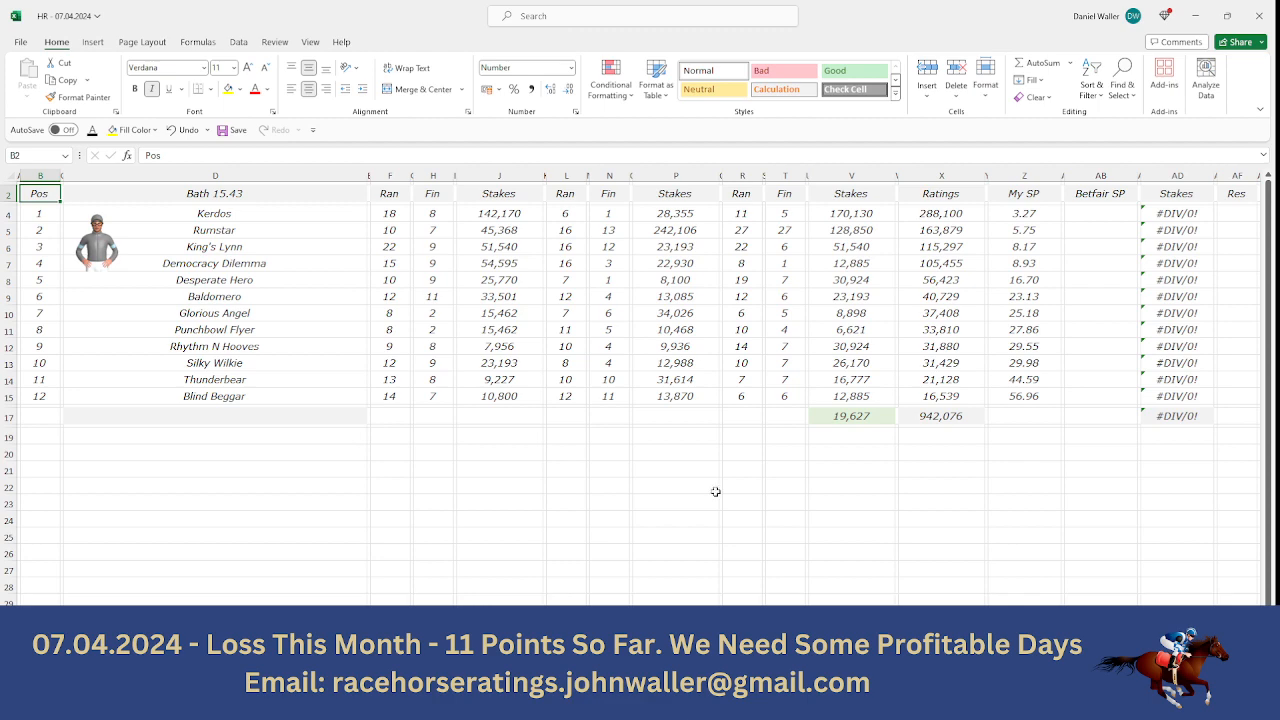
- Select Kerdos's Betfair SP cell, switch to the browser and open Matchbook's 15:43 Bath win market to read the runner odds
{"action": "left_click", "coordinate": [1101, 212]}
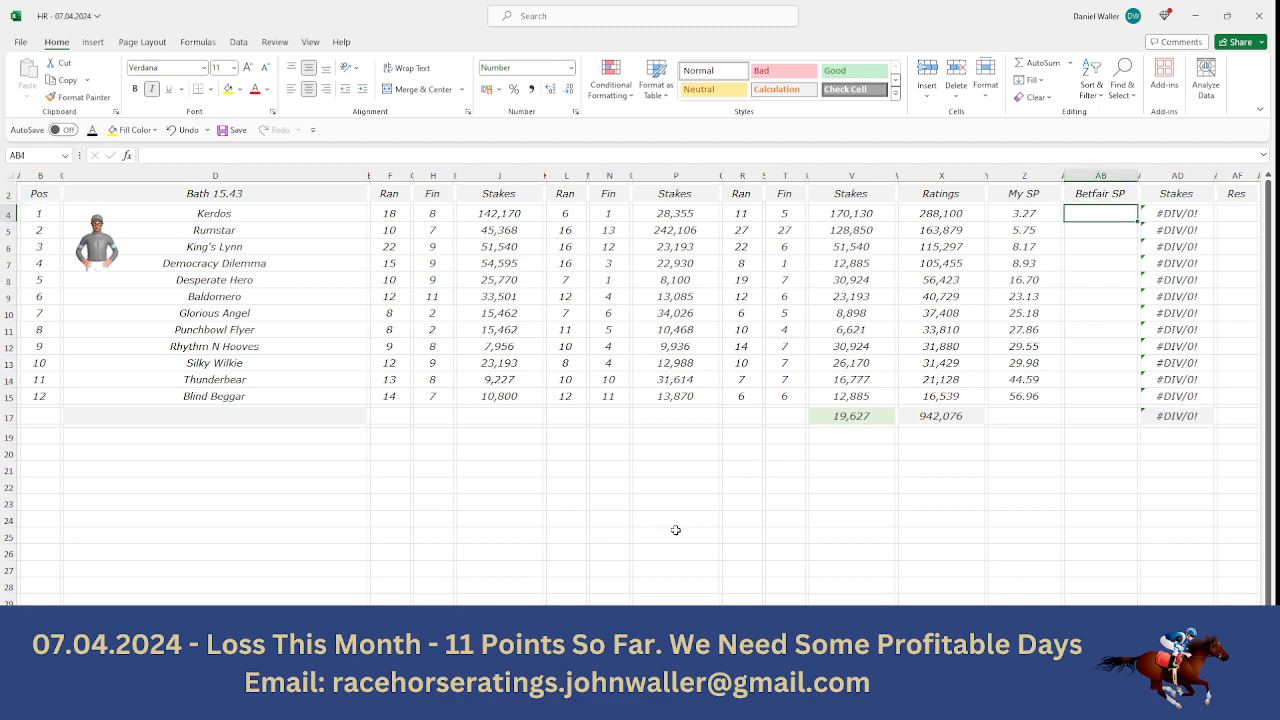
{"action": "left_click", "coordinate": [585, 706]}
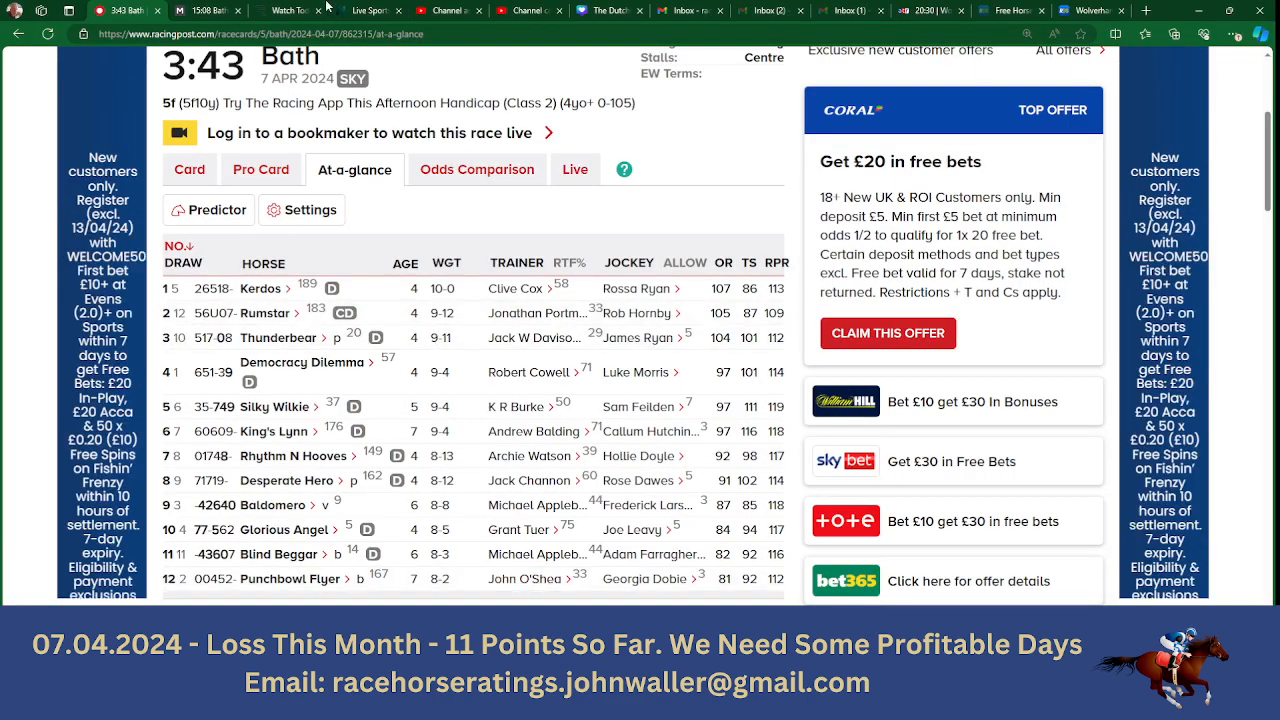
{"action": "left_click", "coordinate": [205, 10]}
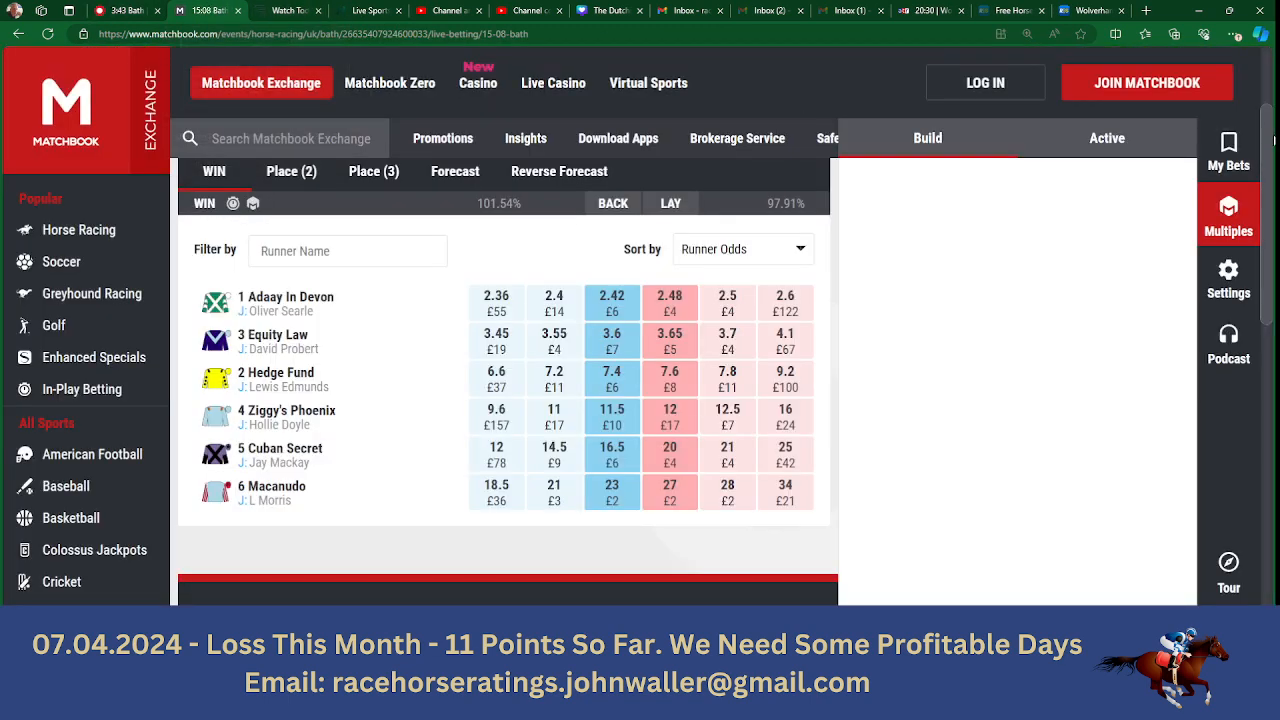
{"action": "left_click_drag", "start_coordinate": [1267, 138], "coordinate": [1268, 91]}
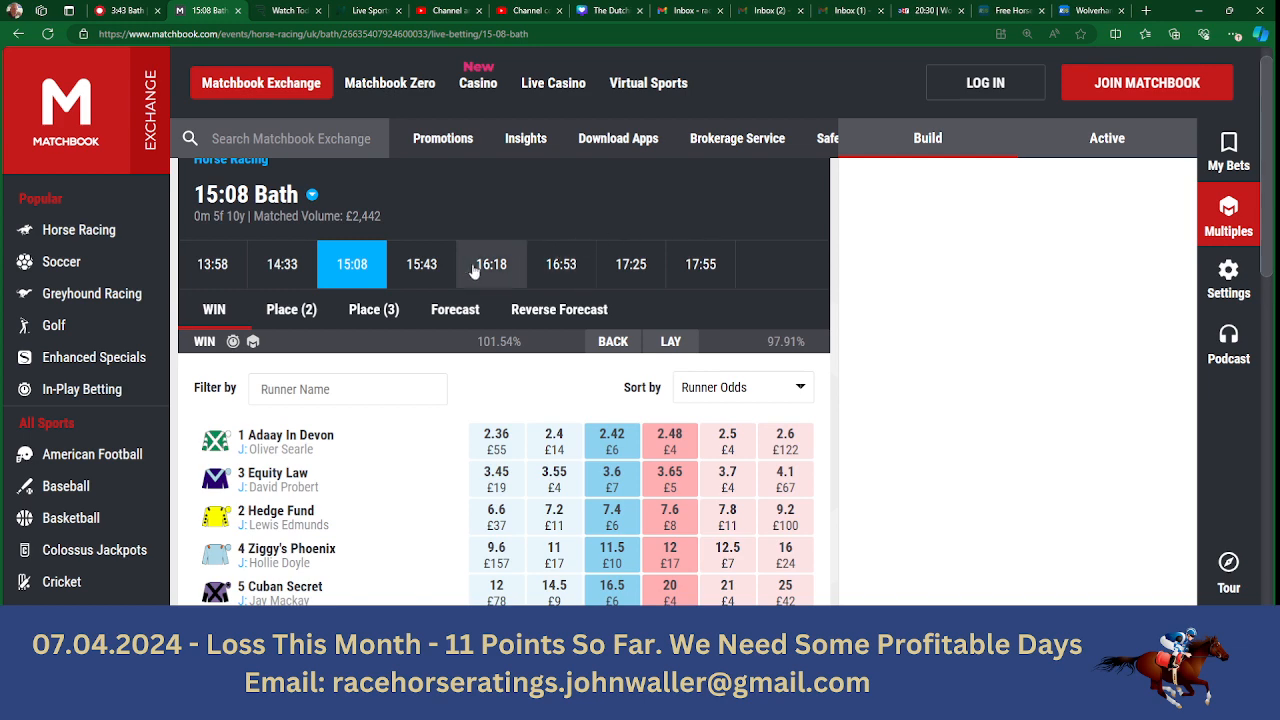
{"action": "left_click", "coordinate": [421, 265]}
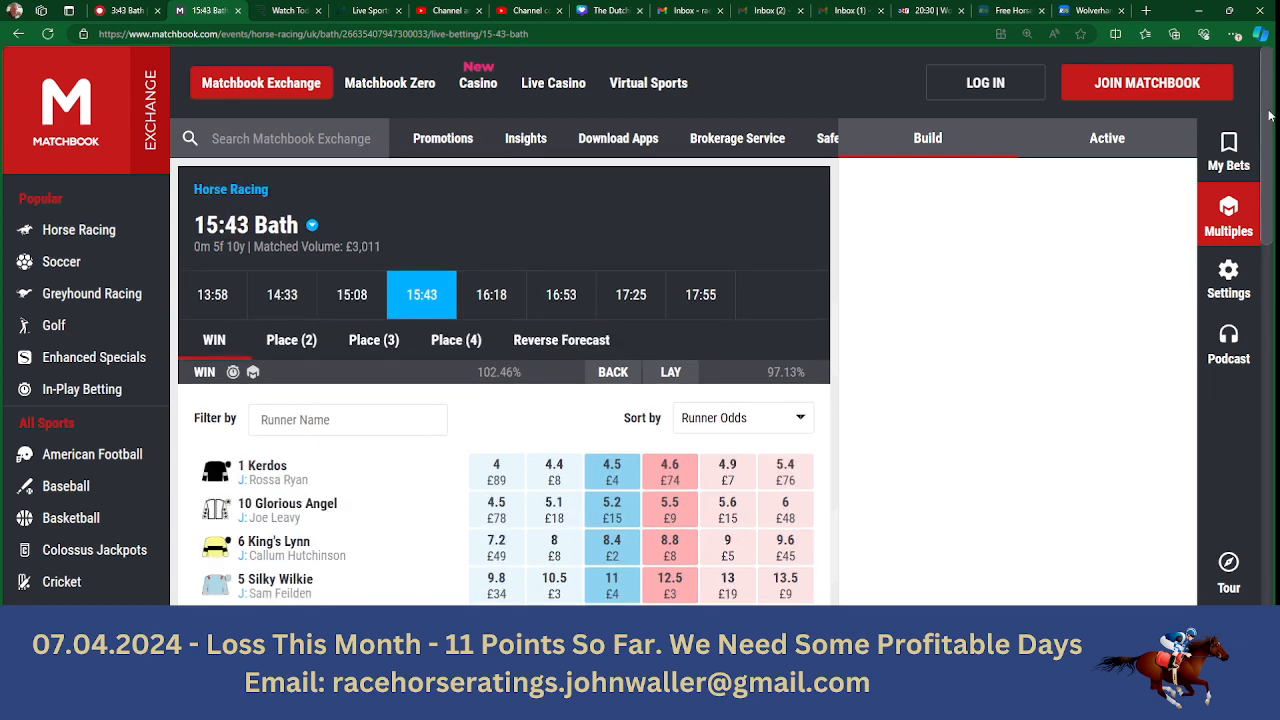
{"action": "scroll", "coordinate": [1268, 116], "scroll_direction": "down", "scroll_amount": 2}
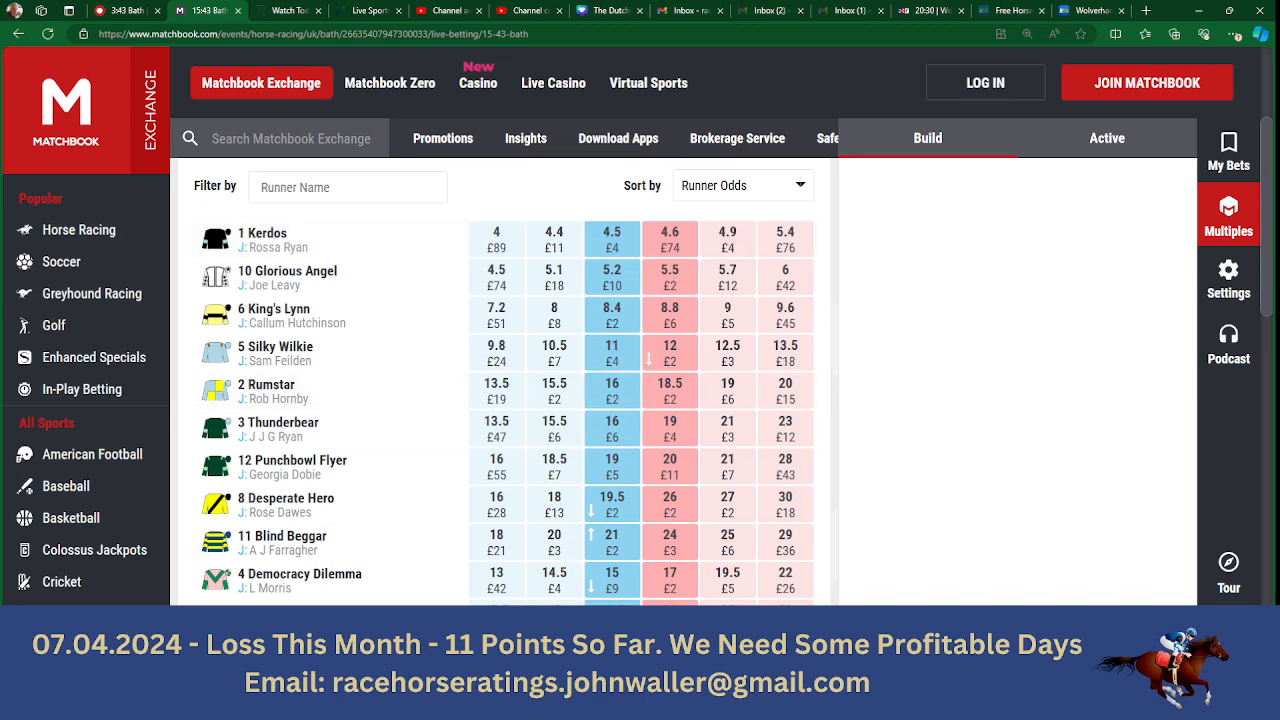
- Return to the ratings spreadsheet and enter 4.5 as Kerdos's Betfair SP in the Bath 15.43 sheet
{"action": "key", "text": "alt+Tab"}
{"action": "type", "text": "4.5"}
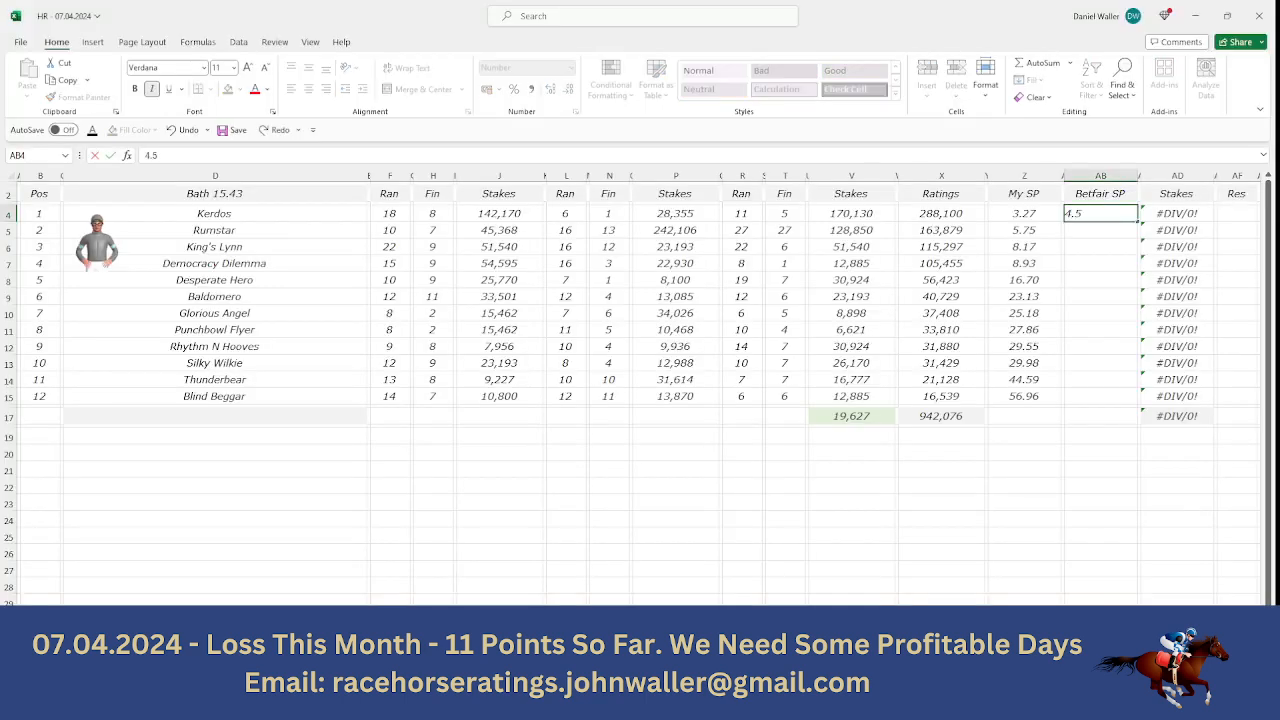
{"action": "key", "text": "Right"}
{"action": "key", "text": "Right"}
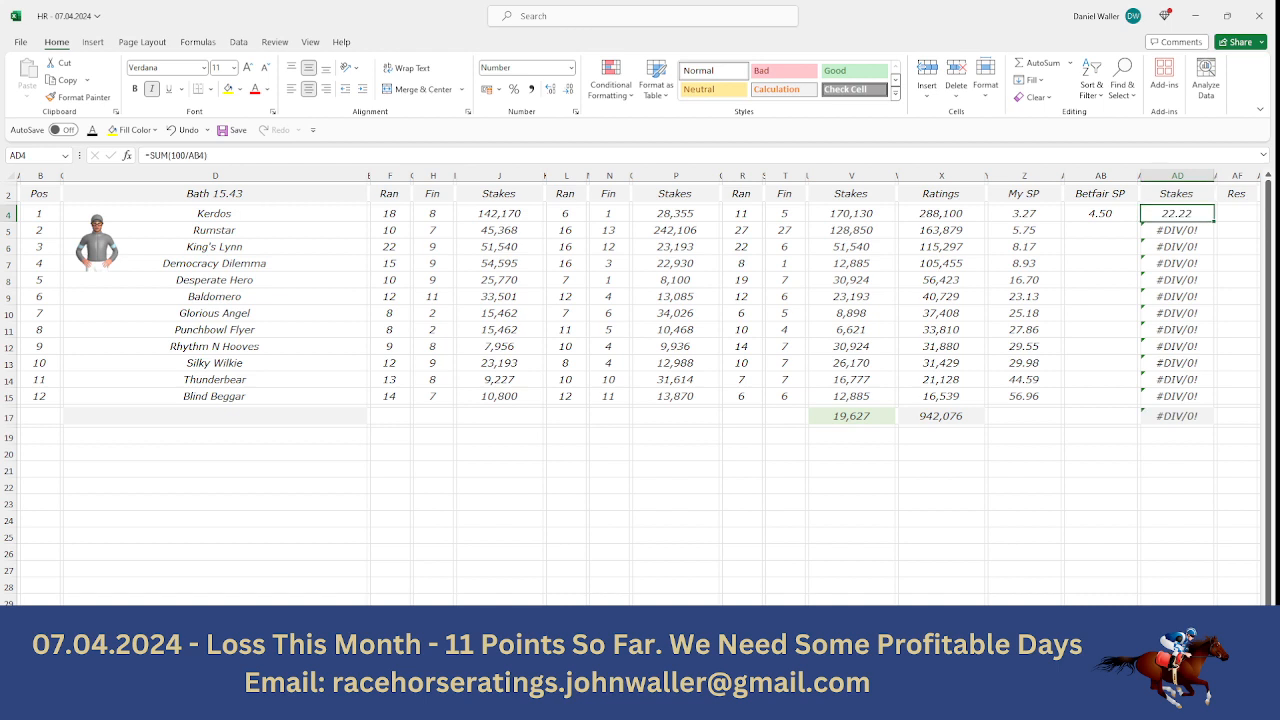
- Look up Rumstar's back odds on Matchbook and enter 15.5 as its Betfair SP
{"action": "key", "text": "Down"}
{"action": "key", "text": "Left"}
{"action": "key", "text": "Left"}
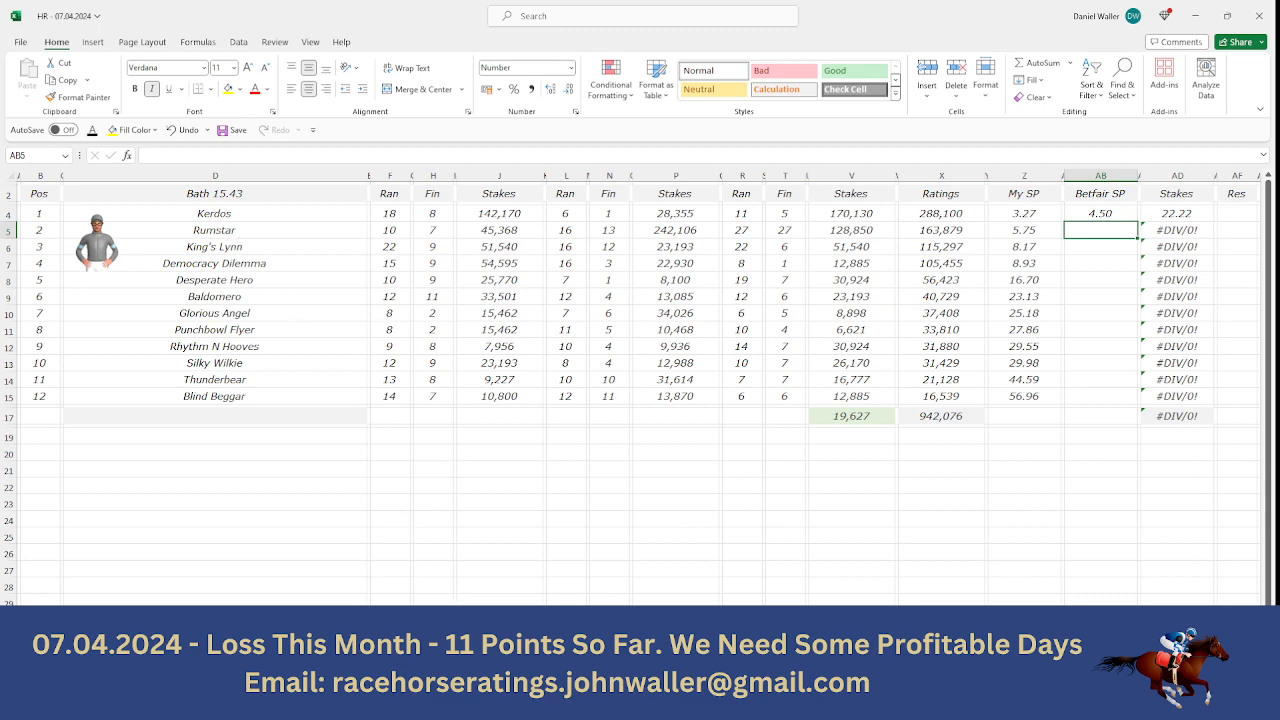
{"action": "key", "text": "alt+Tab"}
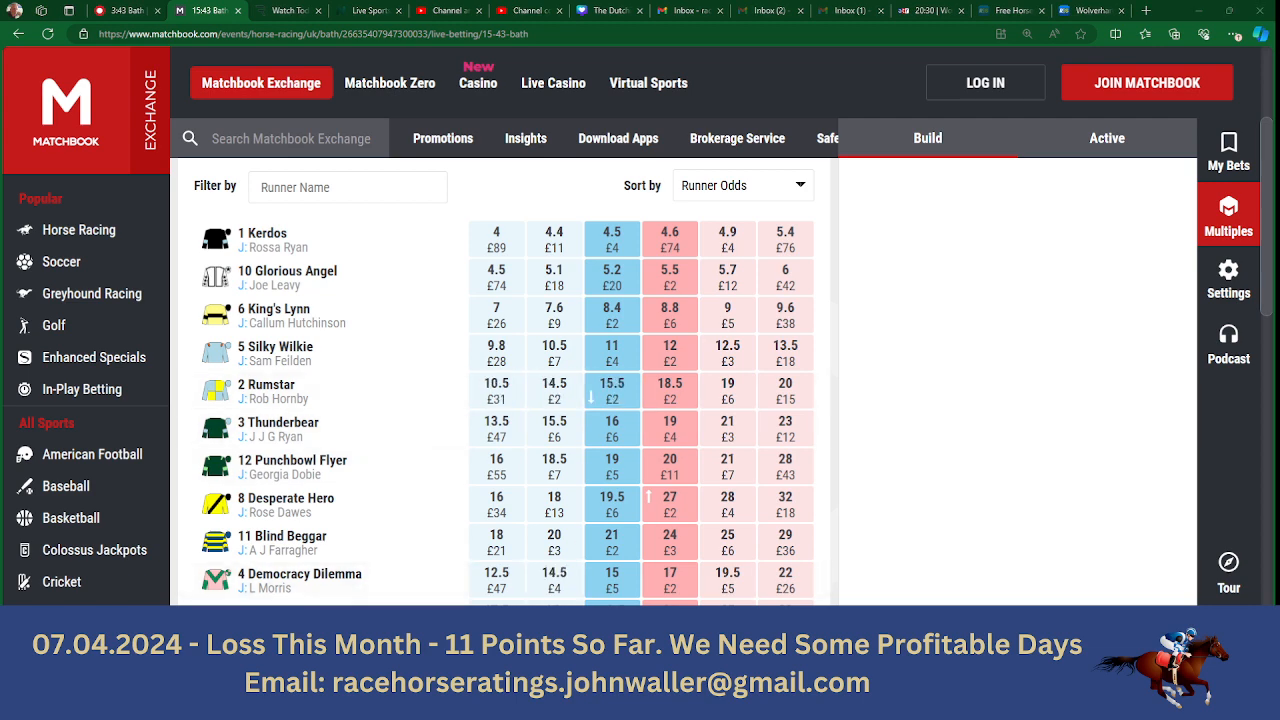
{"action": "key", "text": "alt+Tab"}
{"action": "type", "text": "15.5"}
{"action": "key", "text": "Tab"}
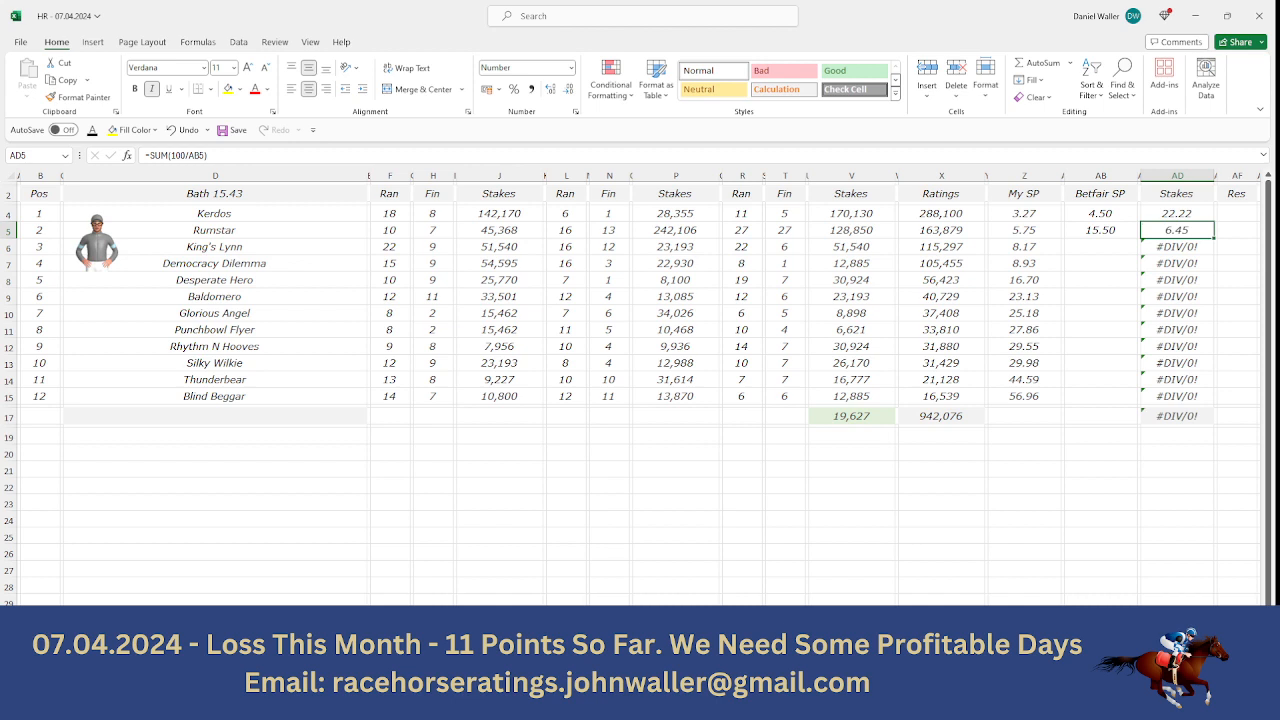
- Look up King's Lynn's back odds on Matchbook, enter 8.4 as its Betfair SP, and select the first three stakes to check their sum
{"action": "key", "text": "Down"}
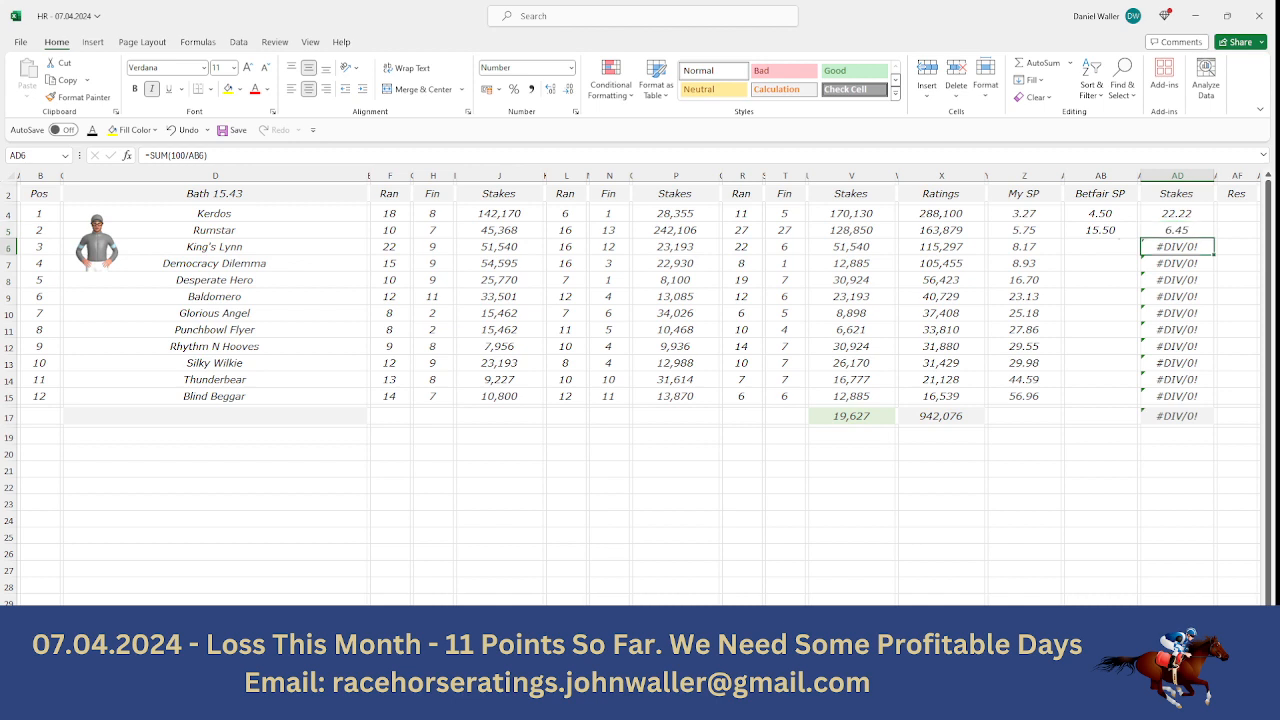
{"action": "key", "text": "Left"}
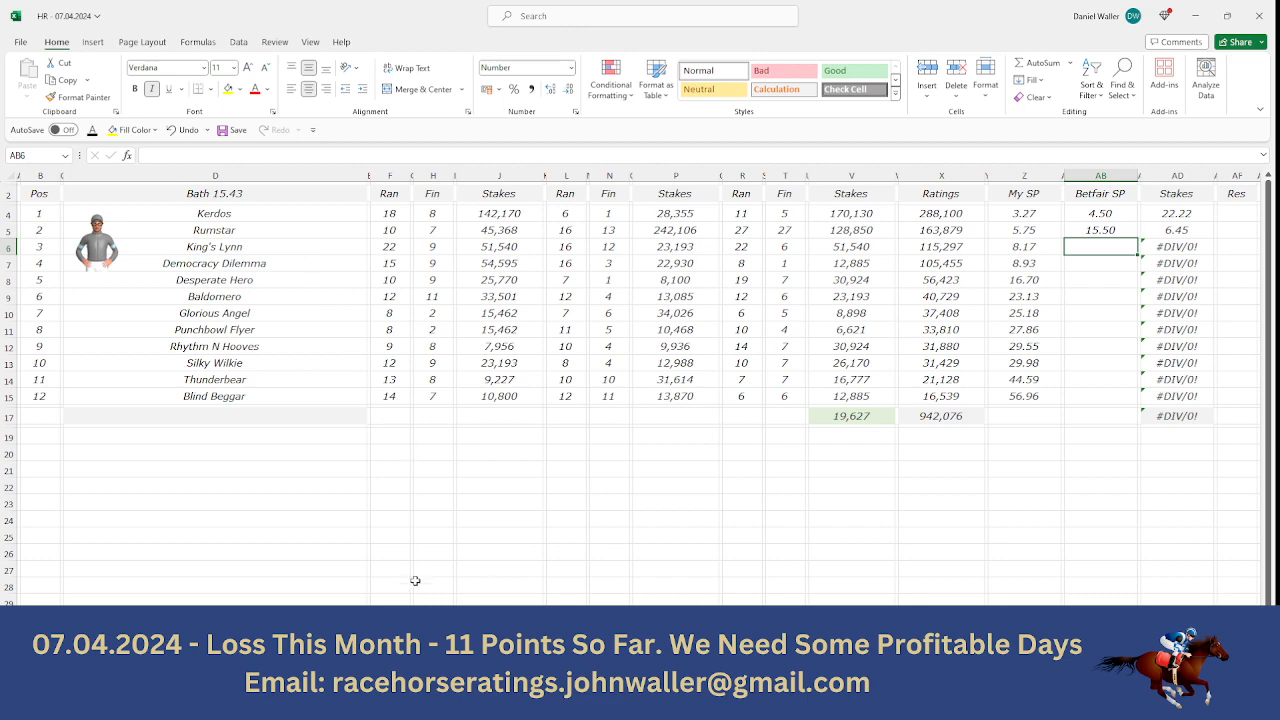
{"action": "key", "text": "alt+Tab"}
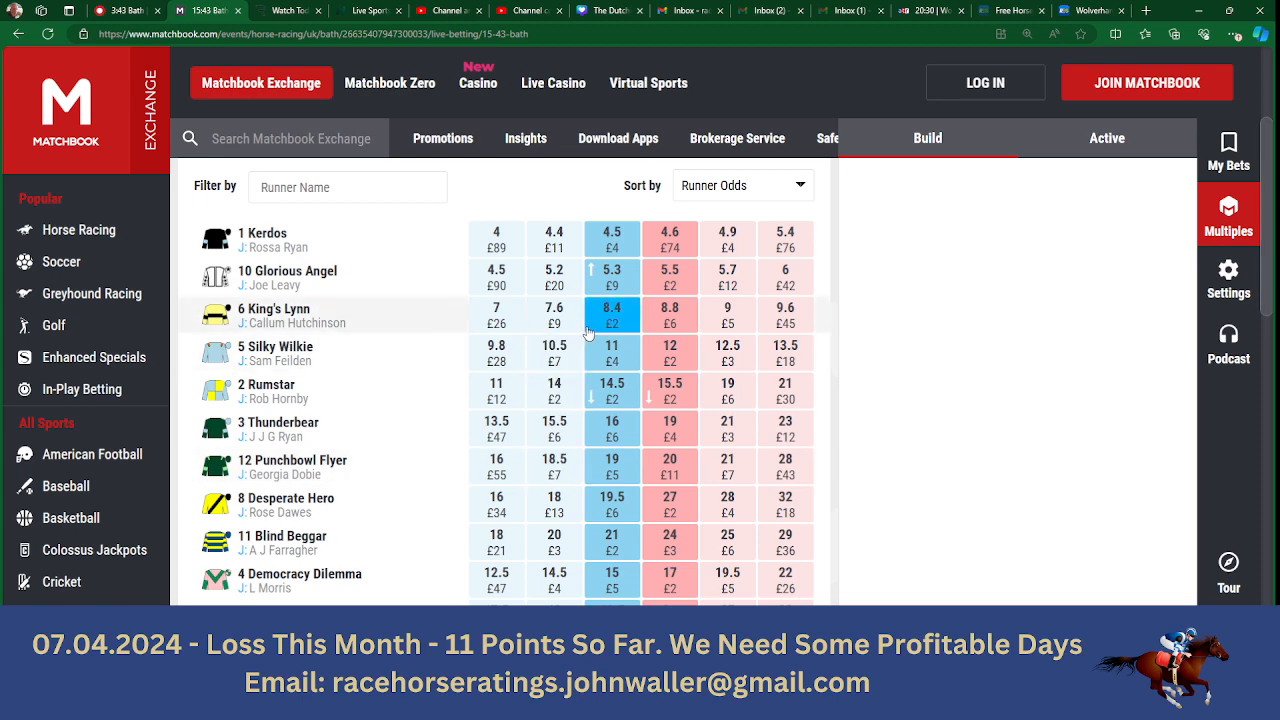
{"action": "type", "text": "8.4"}
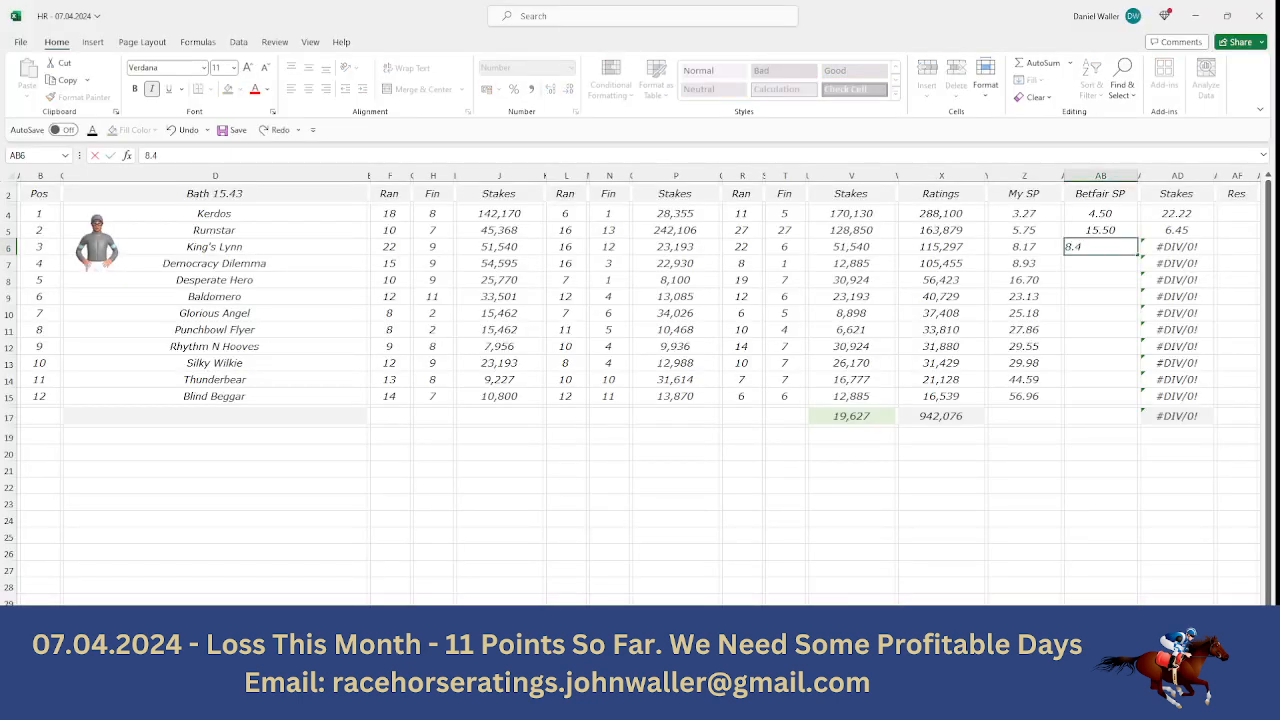
{"action": "key", "text": "Tab"}
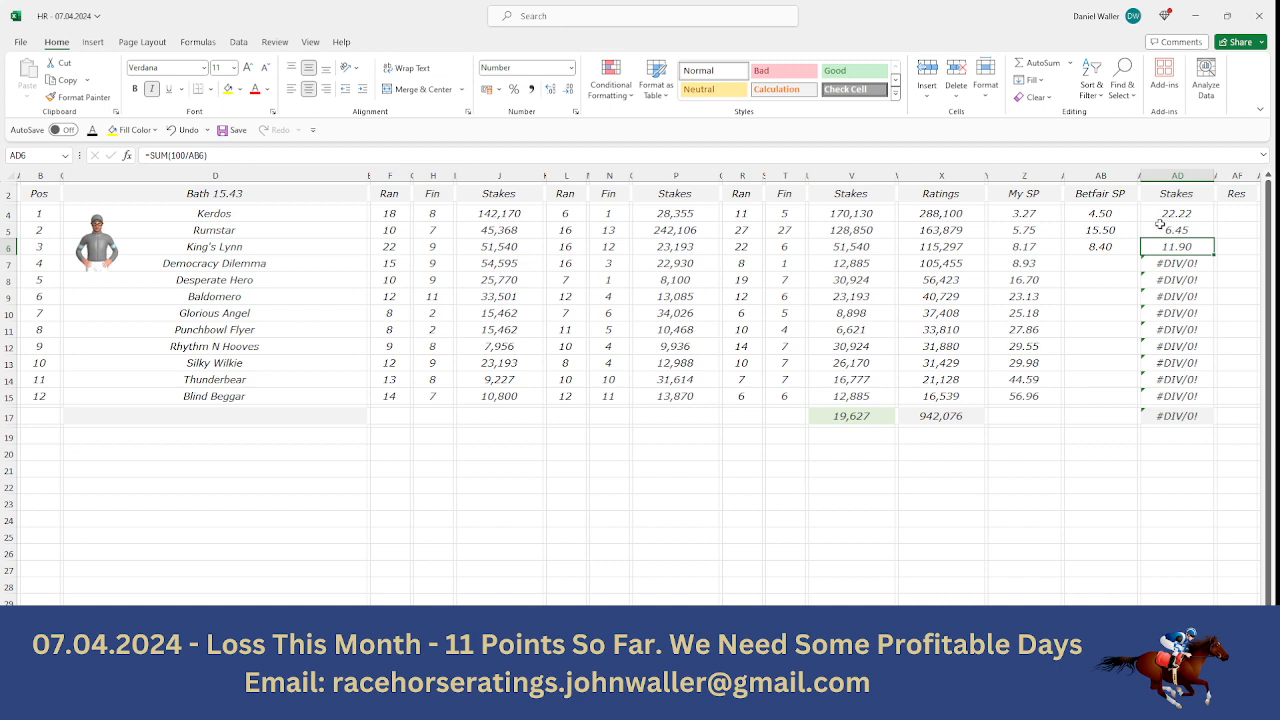
{"action": "left_click_drag", "start_coordinate": [1172, 215], "coordinate": [1173, 243]}
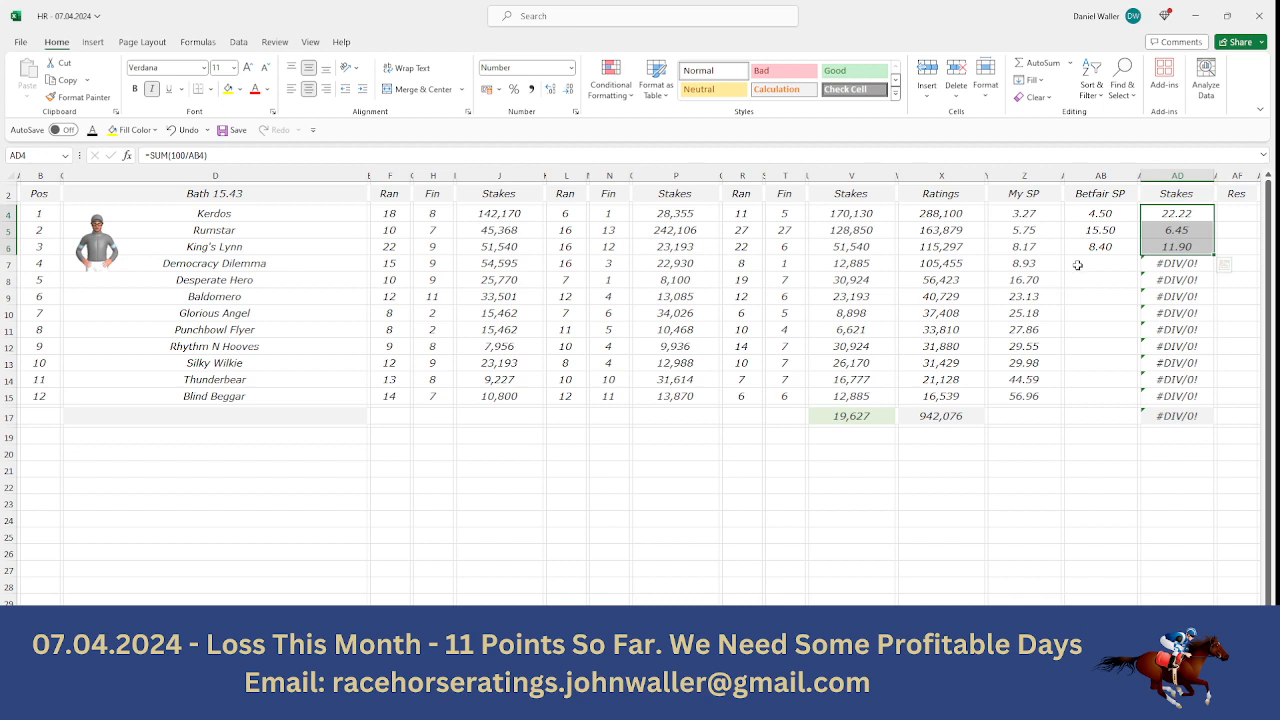
- Enter Democracy Dilemma's Matchbook back odds of 15 as its Betfair SP and select the top four stakes to check their sum
{"action": "left_click", "coordinate": [1076, 266]}
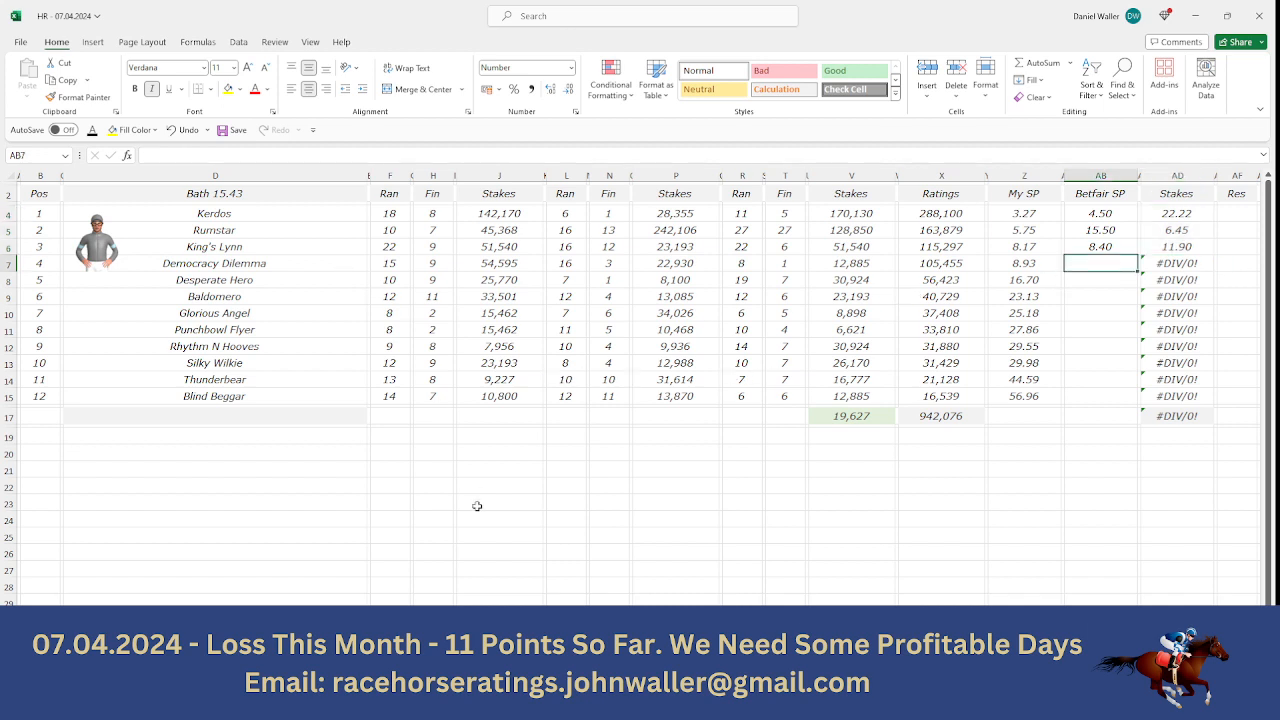
{"action": "key", "text": "alt+Tab"}
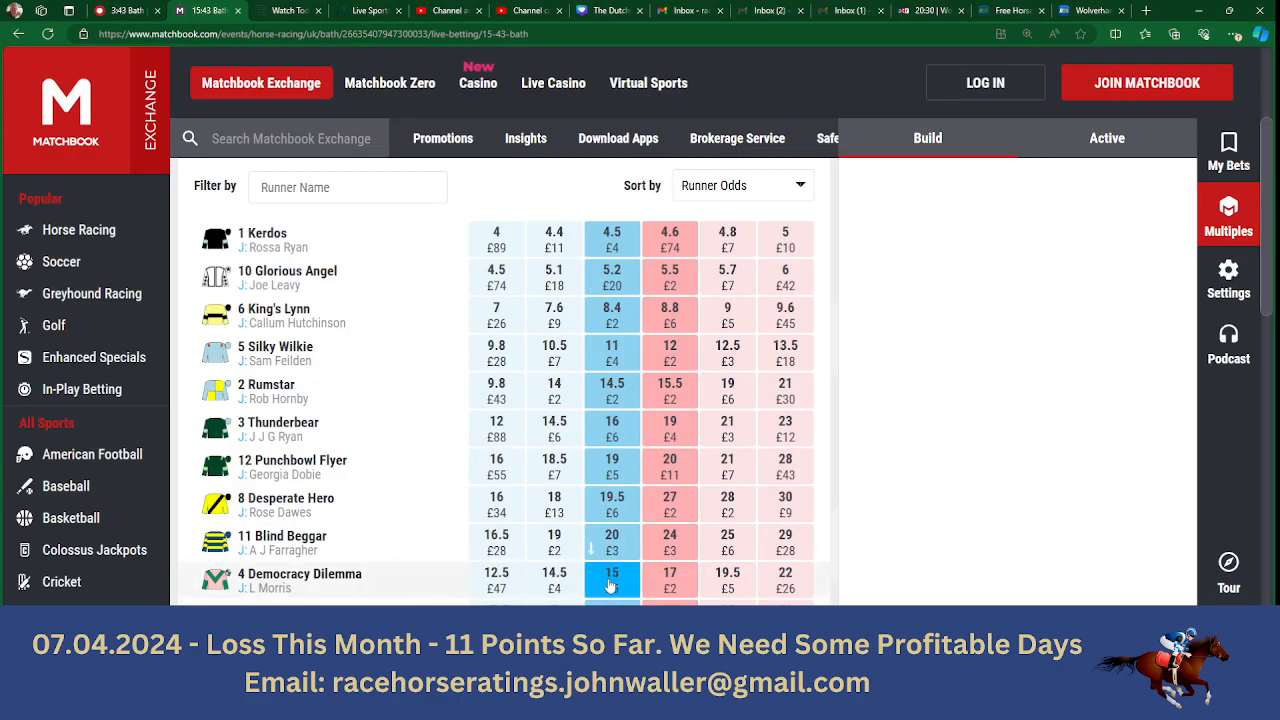
{"action": "key", "text": "alt+Tab"}
{"action": "type", "text": "15"}
{"action": "key", "text": "Tab"}
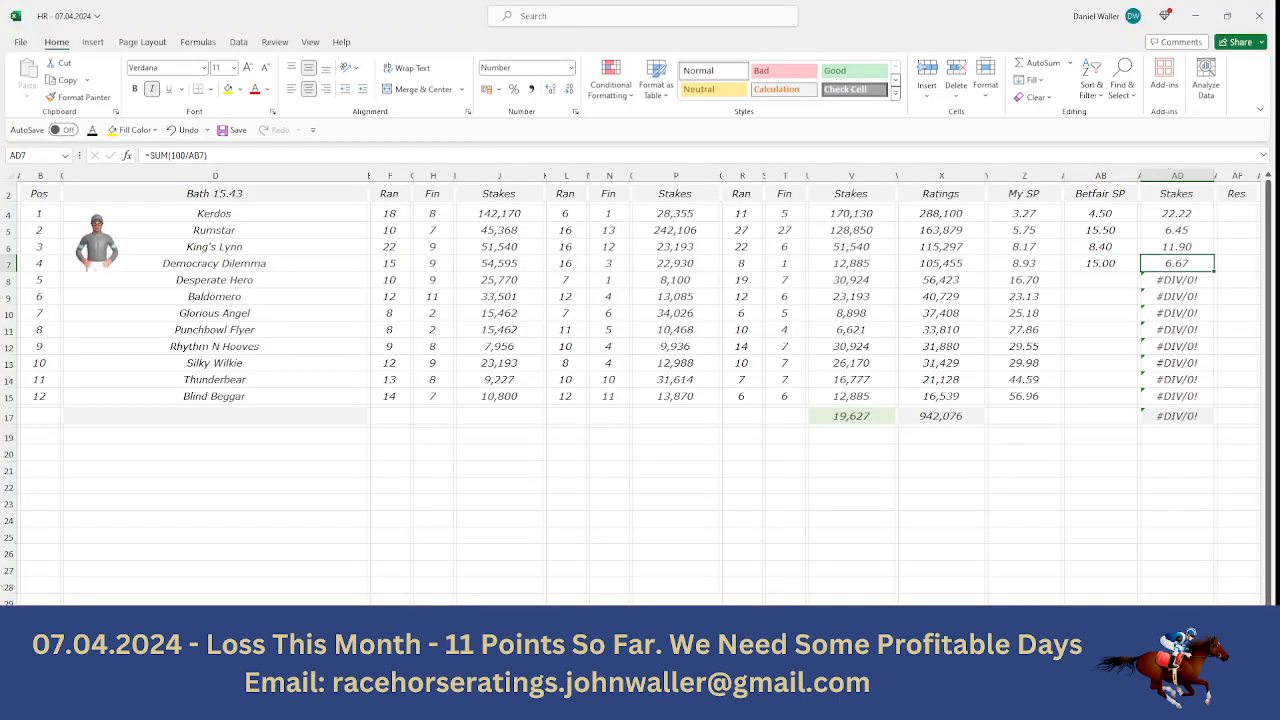
{"action": "left_click_drag", "start_coordinate": [1181, 220], "coordinate": [1177, 266]}
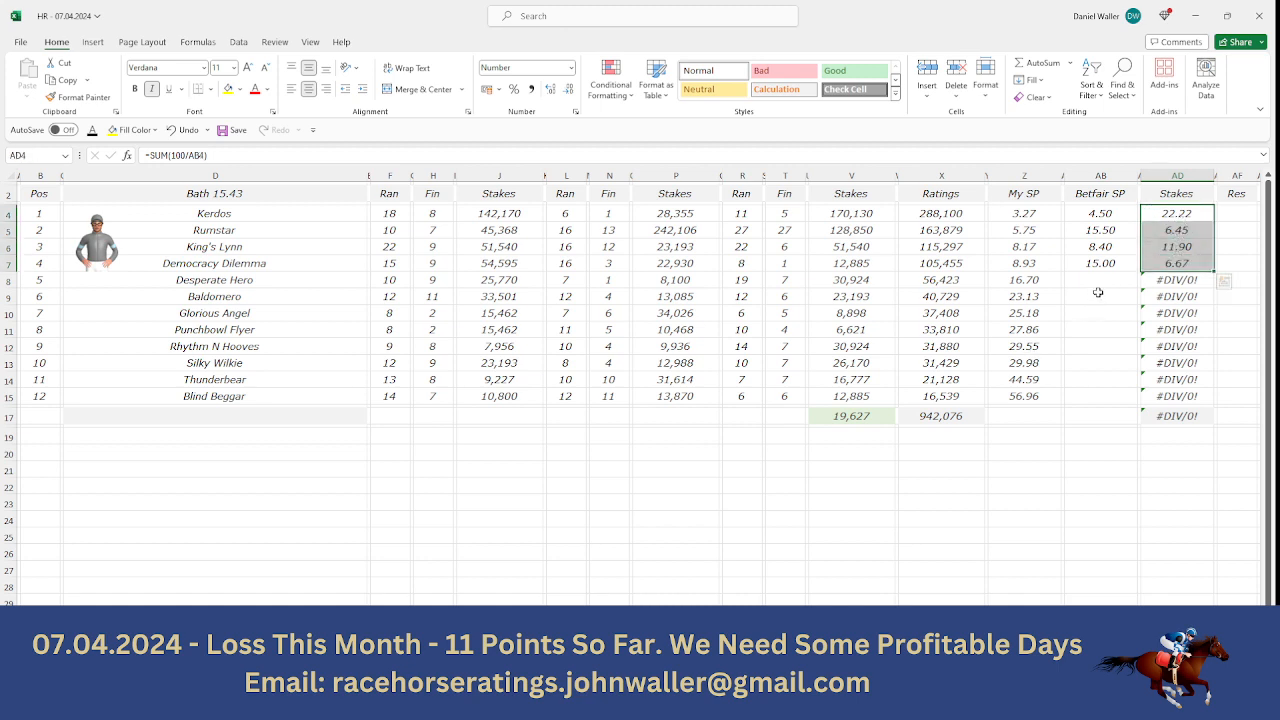
- Look up Desperate Hero's back odds on Matchbook, enter 19.5 as its Betfair SP and overwrite its stake with 2.75
{"action": "left_click", "coordinate": [1100, 281]}
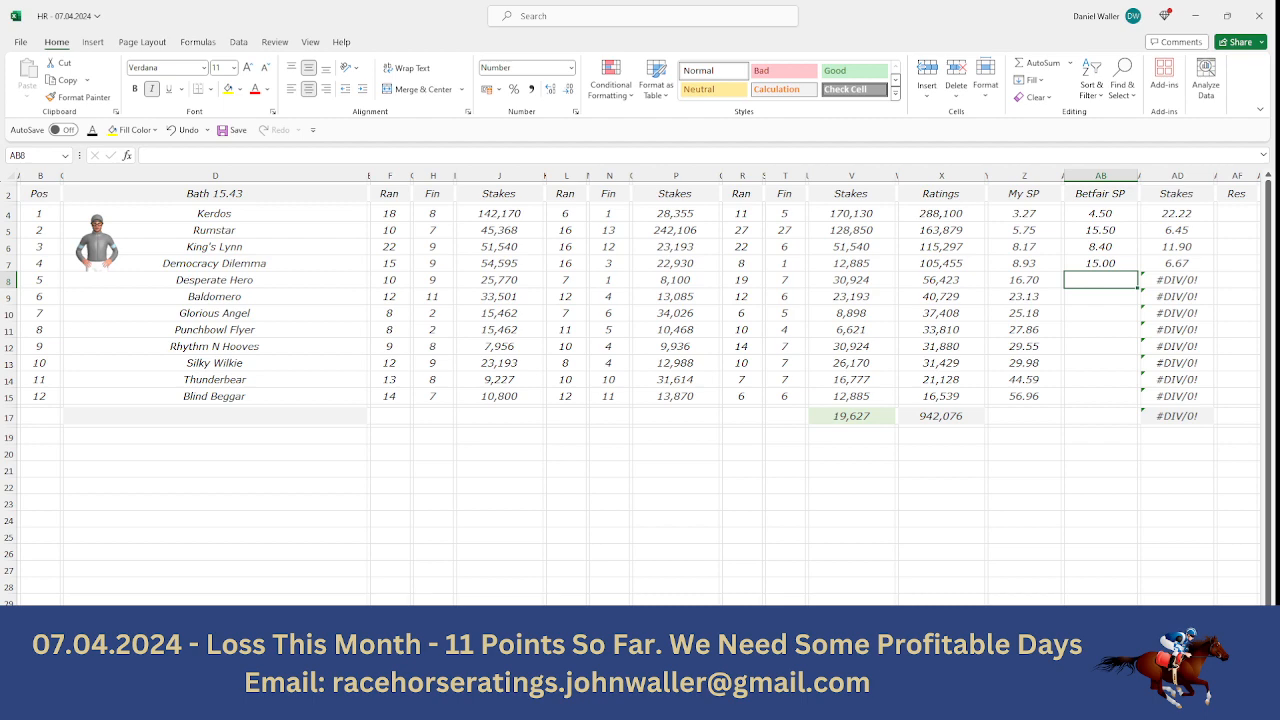
{"action": "key", "text": "alt+Tab"}
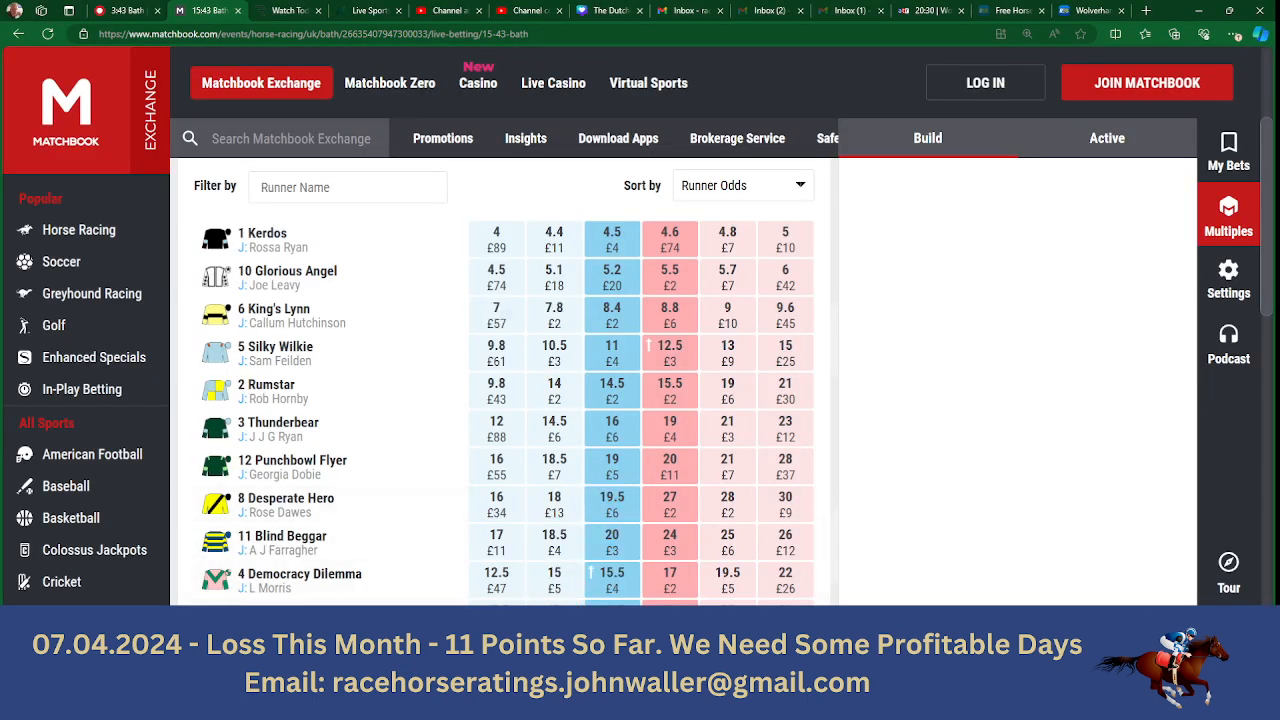
{"action": "key", "text": "alt+Tab"}
{"action": "type", "text": "1"}
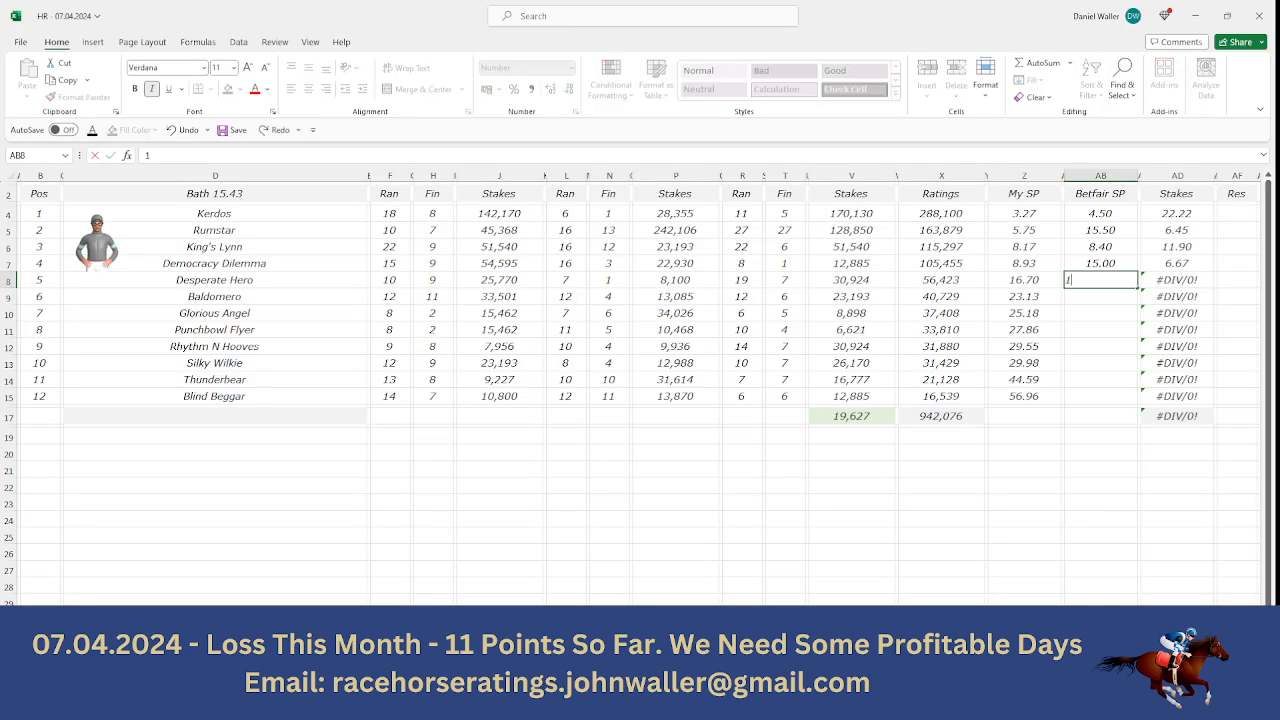
{"action": "type", "text": "9.5"}
{"action": "key", "text": "Tab"}
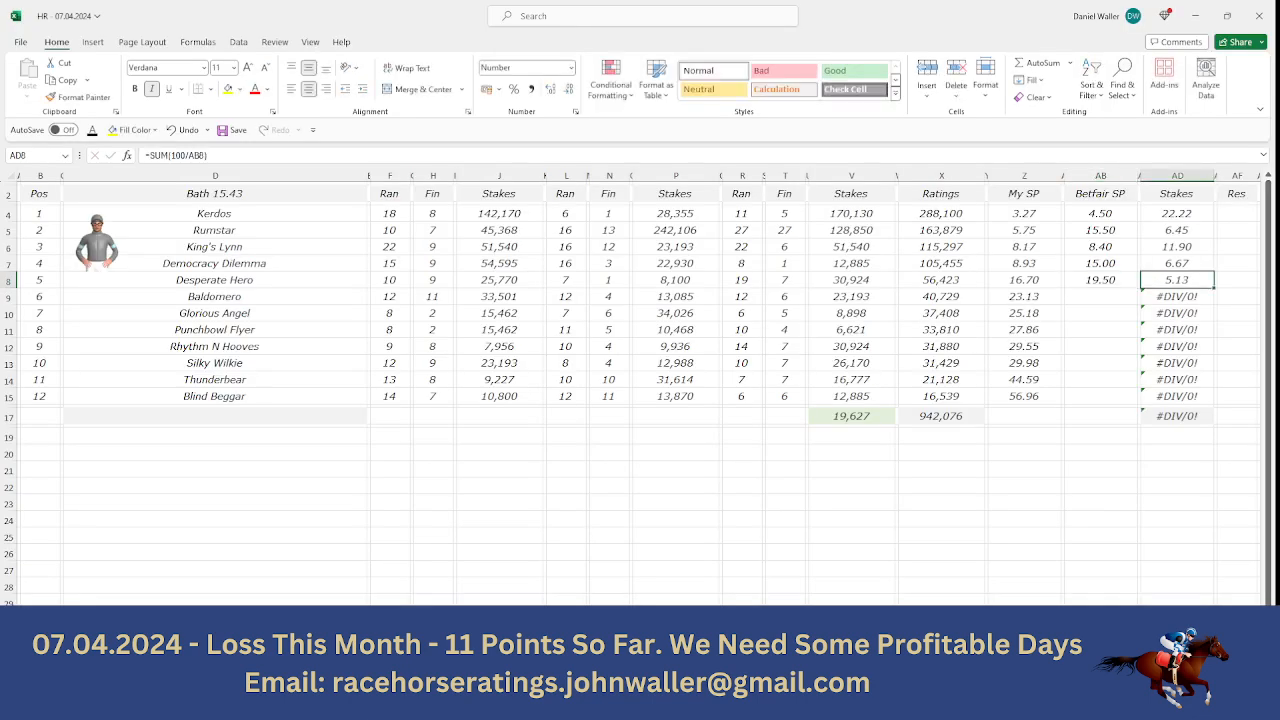
{"action": "type", "text": "2.75"}
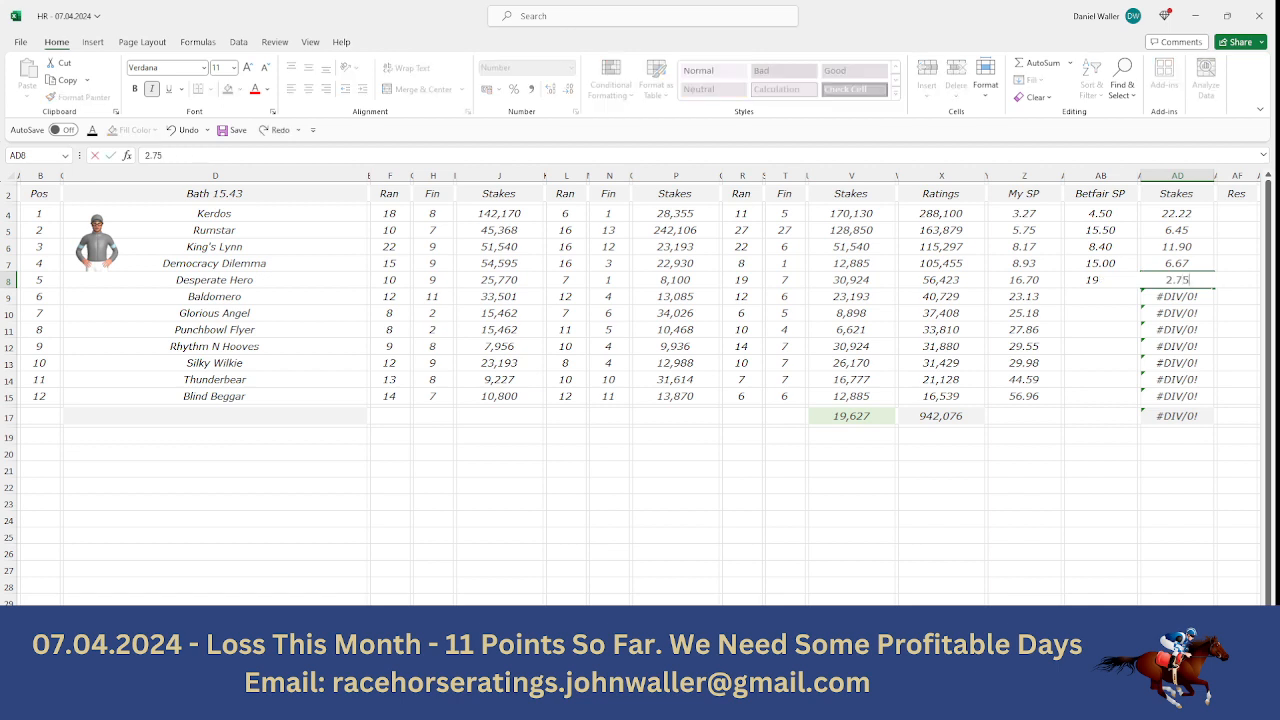
- Clear the Stakes cells of the seven remaining horses, from Baldomero to Blind Beggar
{"action": "key", "text": "BackSpace"}
{"action": "key", "text": "Return"}
{"action": "key", "text": "BackSpace"}
{"action": "key", "text": "Return"}
{"action": "key", "text": "BackSpace"}
{"action": "key", "text": "Return"}
{"action": "key", "text": "BackSpace"}
{"action": "key", "text": "Return"}
{"action": "key", "text": "BackSpace"}
{"action": "key", "text": "Return"}
{"action": "key", "text": "BackSpace"}
{"action": "key", "text": "Return"}
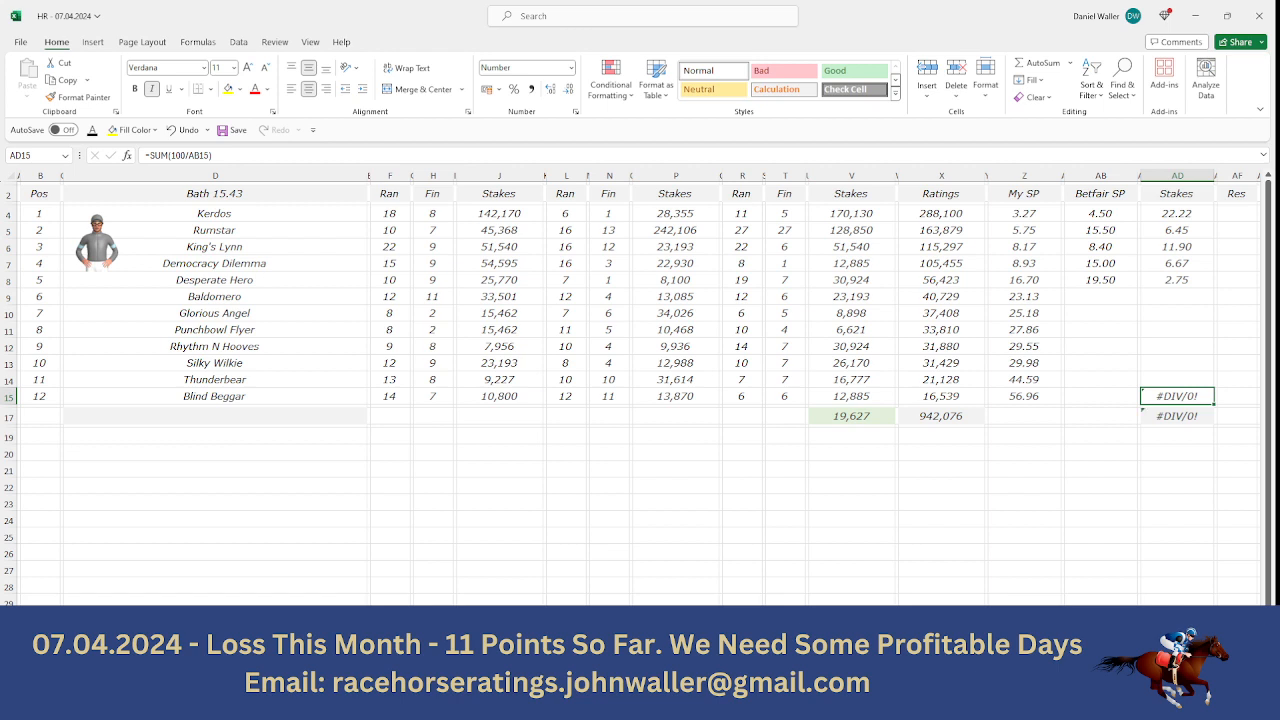
{"action": "key", "text": "BackSpace"}
{"action": "key", "text": "Up"}
{"action": "key", "text": "Up"}
{"action": "key", "text": "Up"}
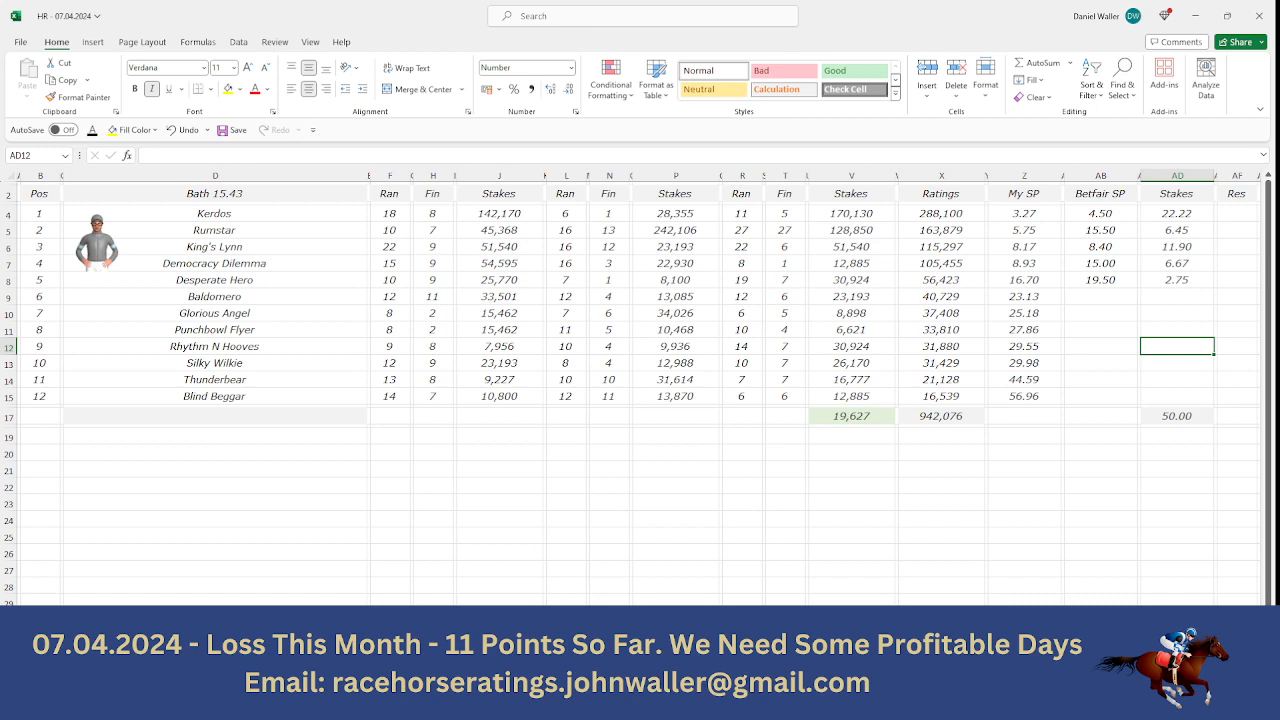
- Multiply Desperate Hero's 2.75 stake by its odds of 19.5 in the calculator
{"action": "key", "text": "alt+Tab"}
{"action": "left_click", "coordinate": [676, 549]}
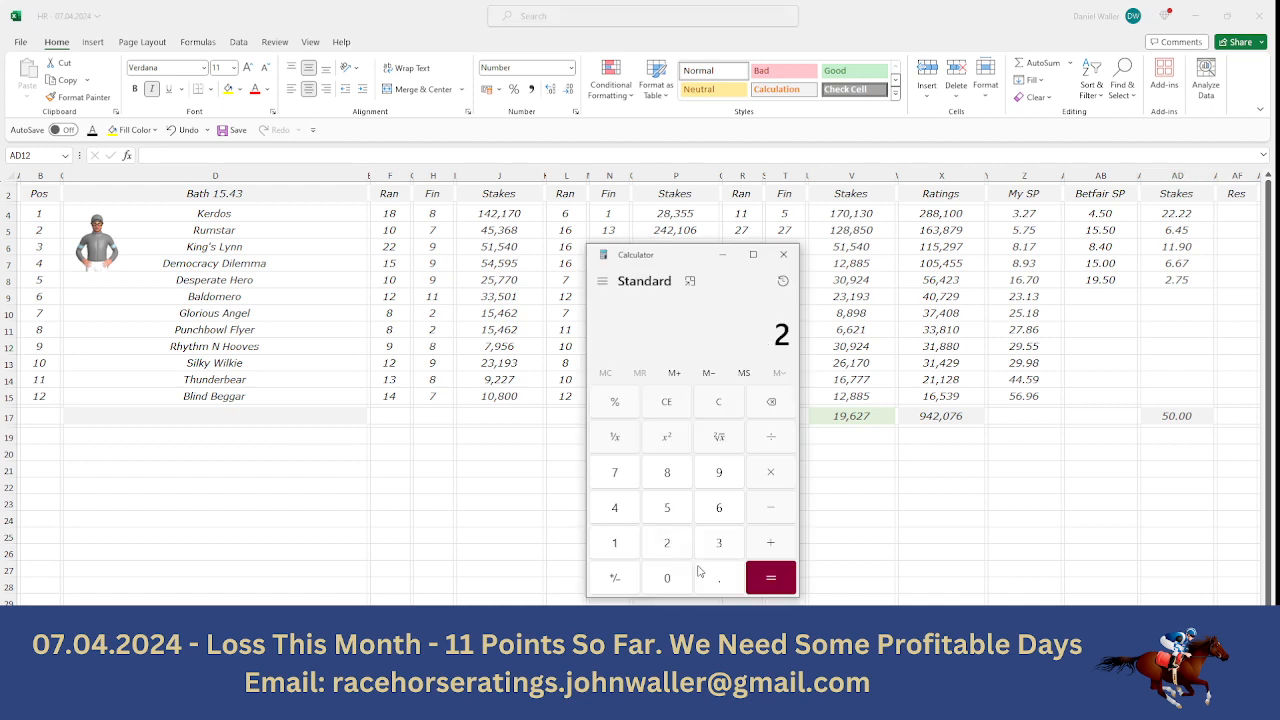
{"action": "left_click", "coordinate": [717, 588]}
{"action": "left_click", "coordinate": [625, 484]}
{"action": "left_click", "coordinate": [669, 510]}
{"action": "left_click", "coordinate": [752, 482]}
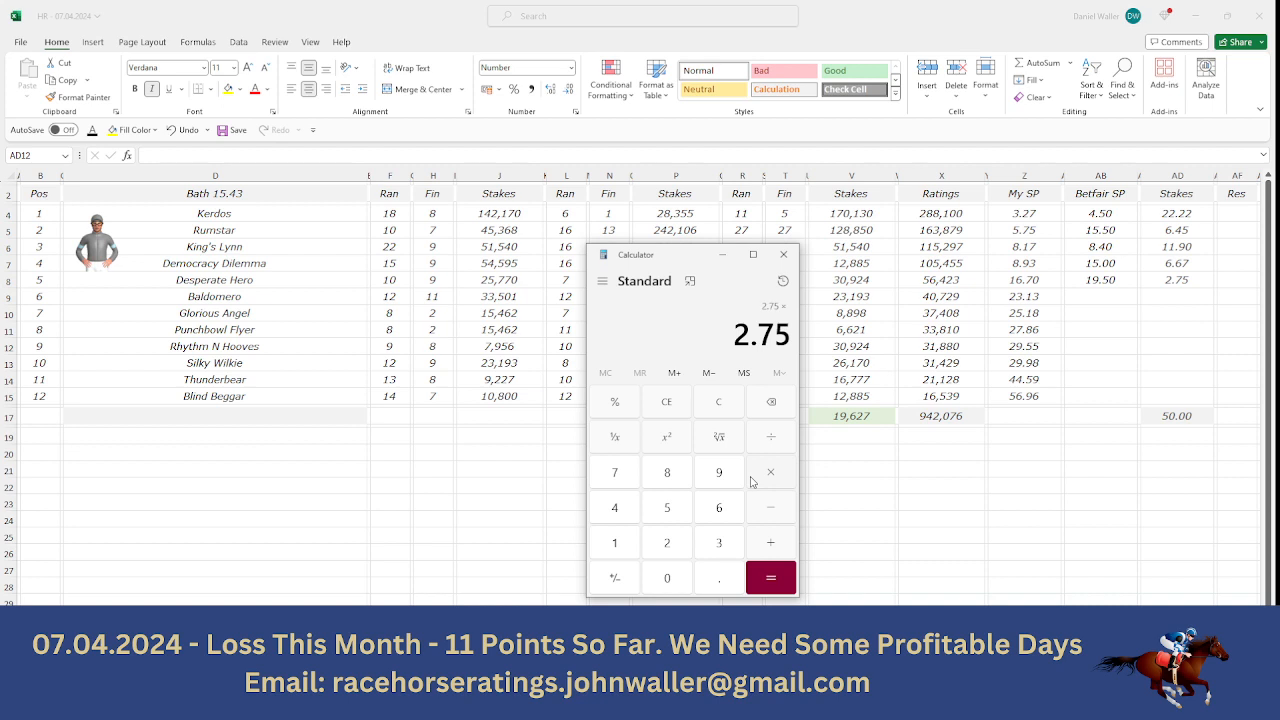
{"action": "left_click", "coordinate": [621, 545]}
{"action": "left_click", "coordinate": [714, 482]}
{"action": "left_click", "coordinate": [728, 572]}
{"action": "left_click", "coordinate": [680, 511]}
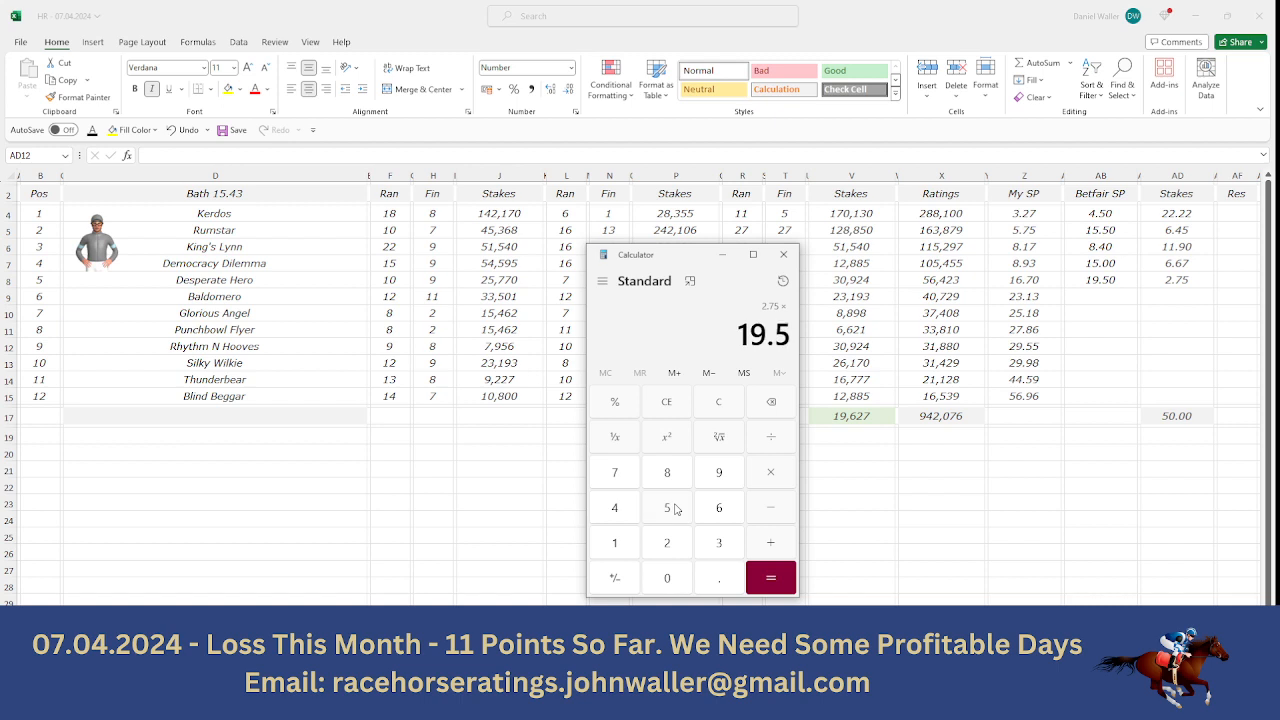
{"action": "left_click", "coordinate": [770, 578]}
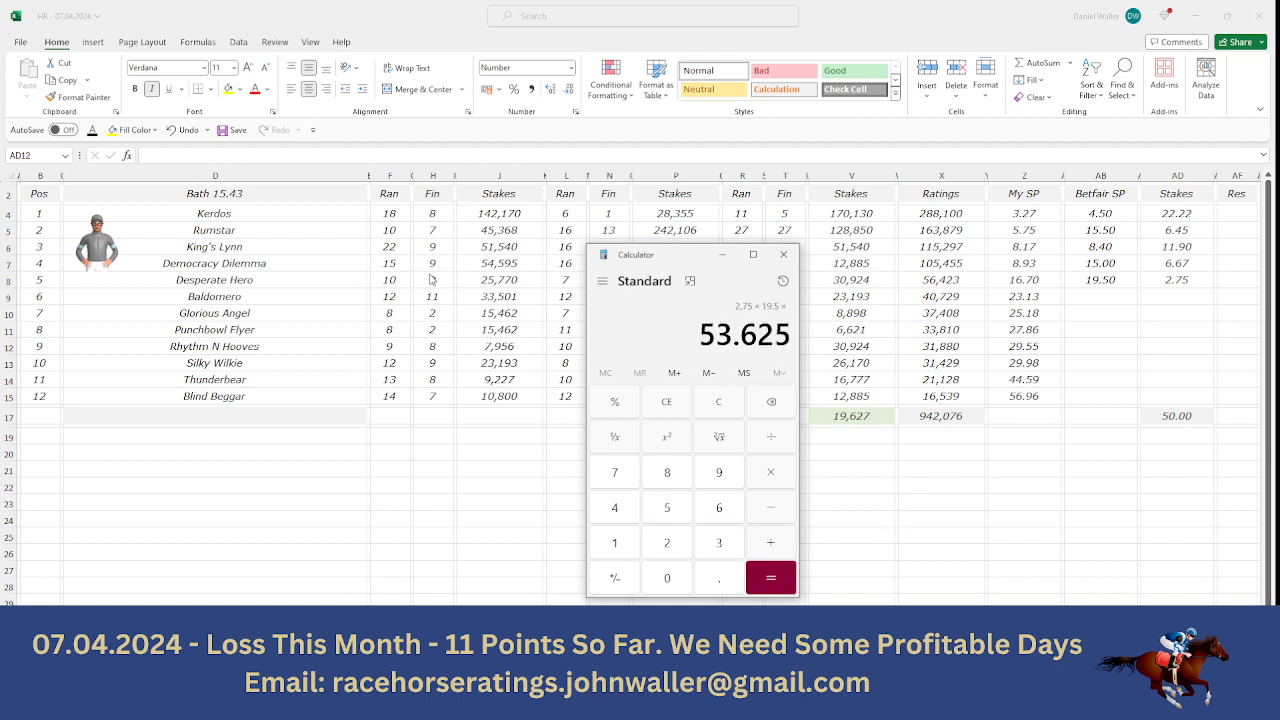
- Go back to the Bath 15.43 sheet, select Desperate Hero's name cell, and return the selection to the Pos header
{"action": "left_click", "coordinate": [260, 283]}
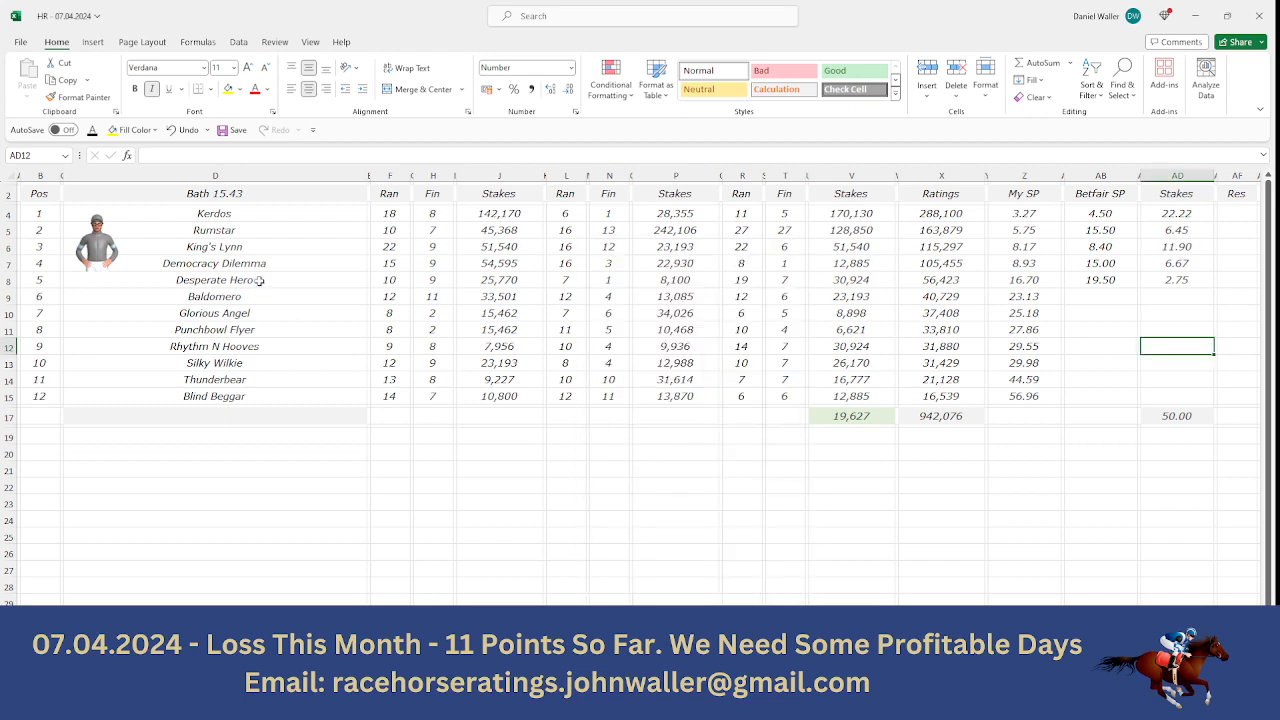
{"action": "left_click", "coordinate": [259, 281]}
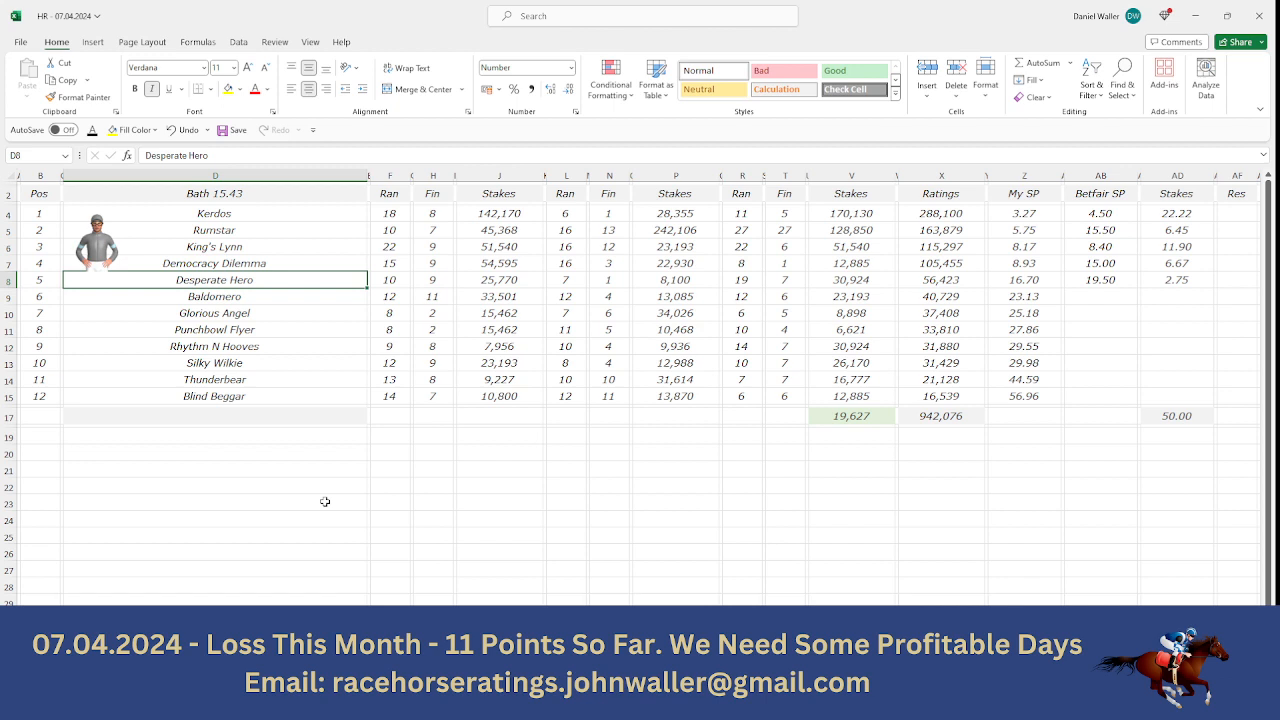
{"action": "left_click", "coordinate": [45, 194]}
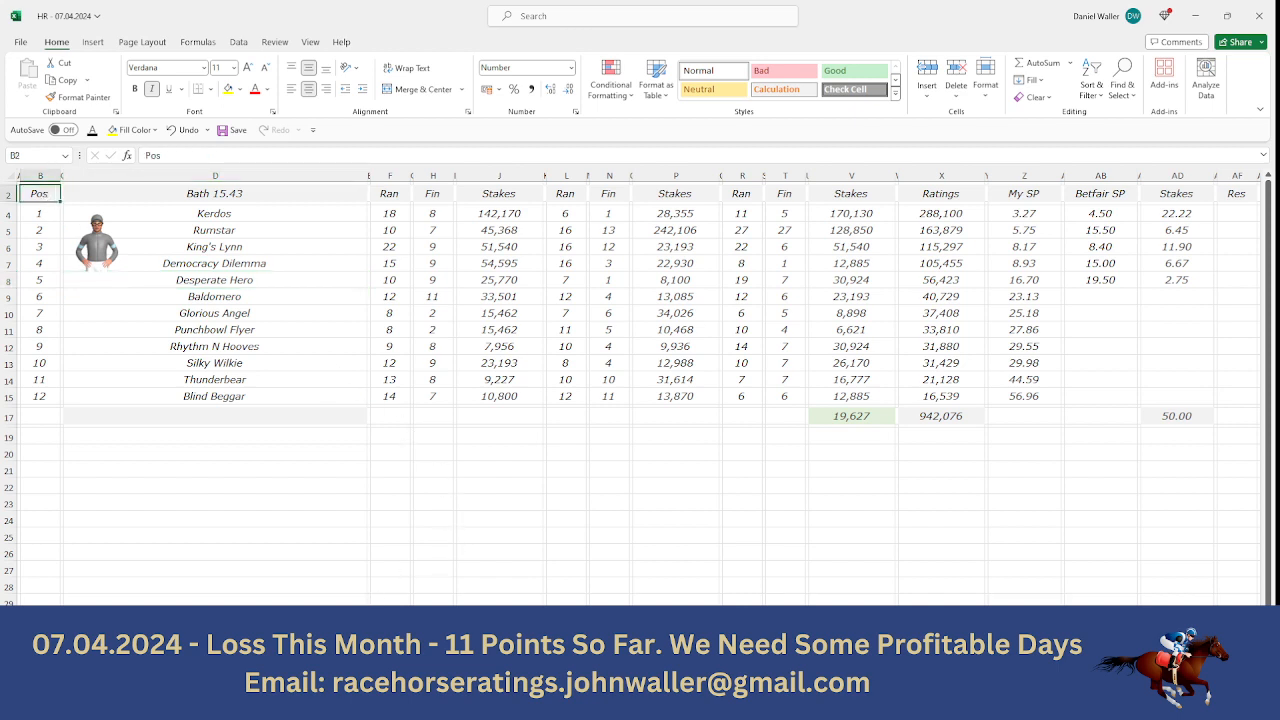
- Go to the Bath 16.18 sheet and examine the runners on Racing Post's 4:18 Bath racecard in the browser
{"action": "key", "text": "ctrl+Page_Down"}
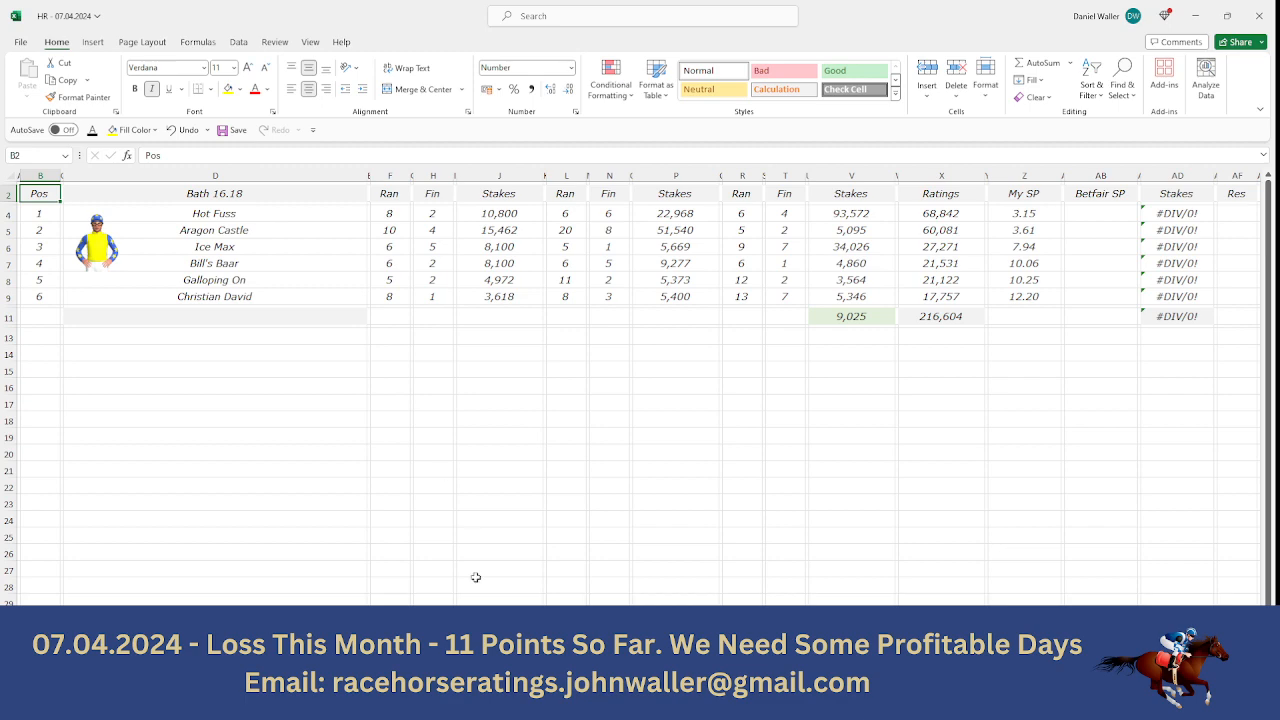
{"action": "left_click", "coordinate": [480, 703]}
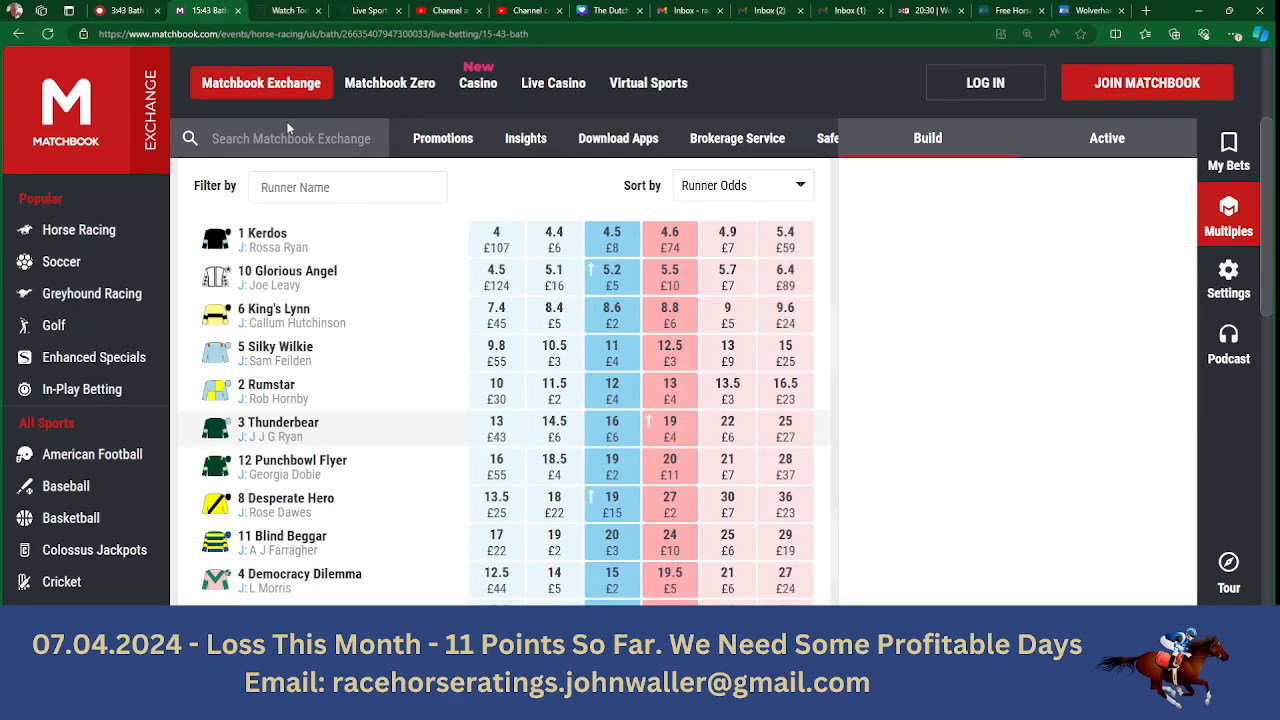
{"action": "left_click", "coordinate": [127, 15]}
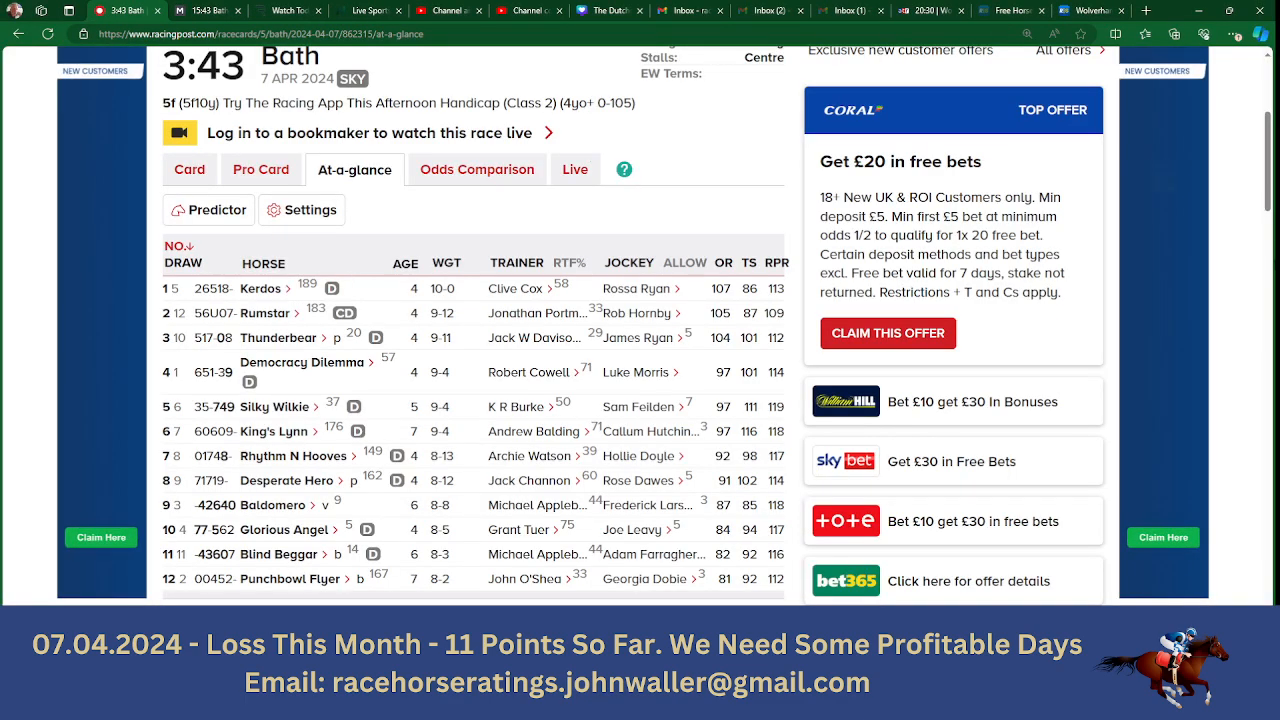
{"action": "scroll", "coordinate": [1267, 182], "scroll_direction": "up", "scroll_amount": 2}
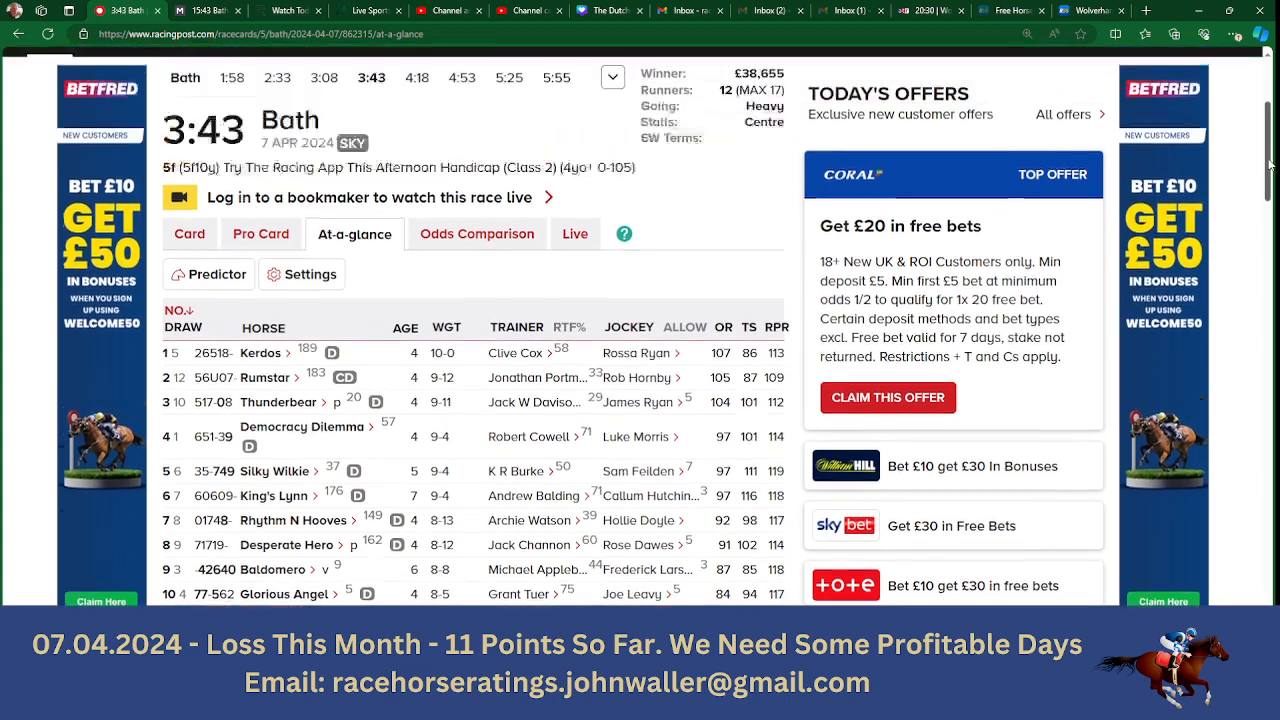
{"action": "left_click", "coordinate": [417, 168]}
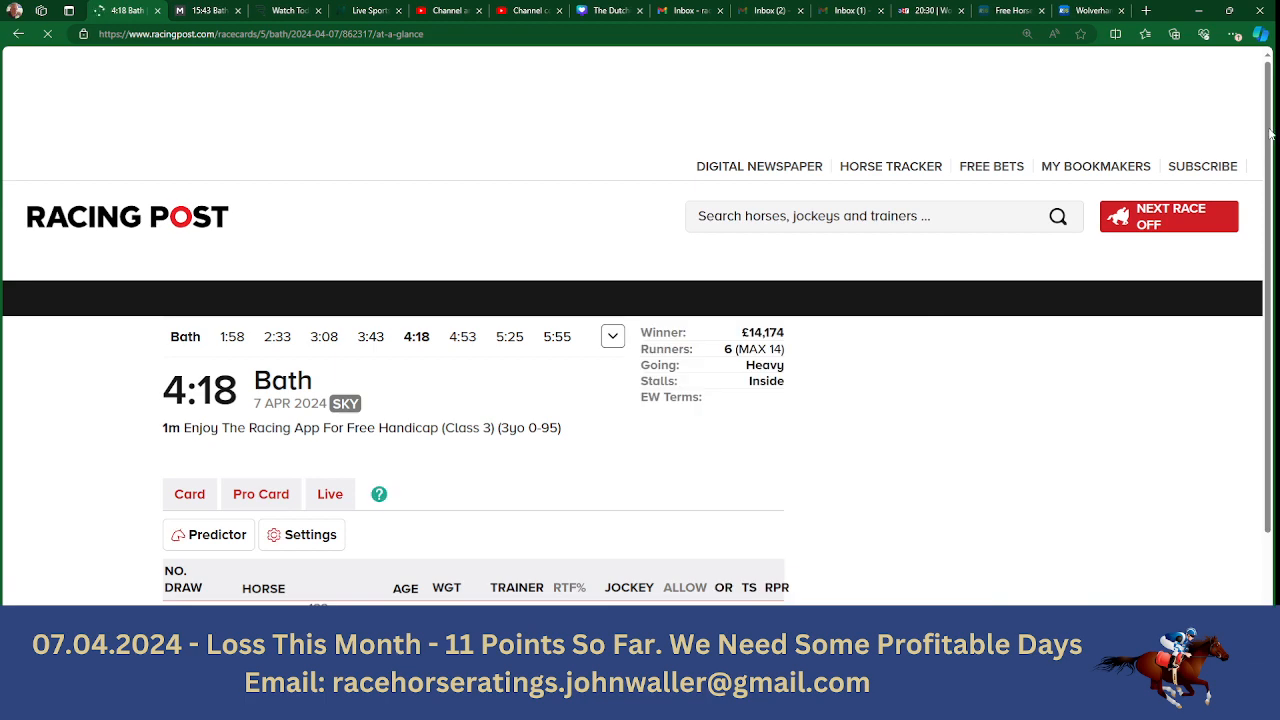
{"action": "scroll", "coordinate": [1259, 150], "scroll_direction": "down", "scroll_amount": 3}
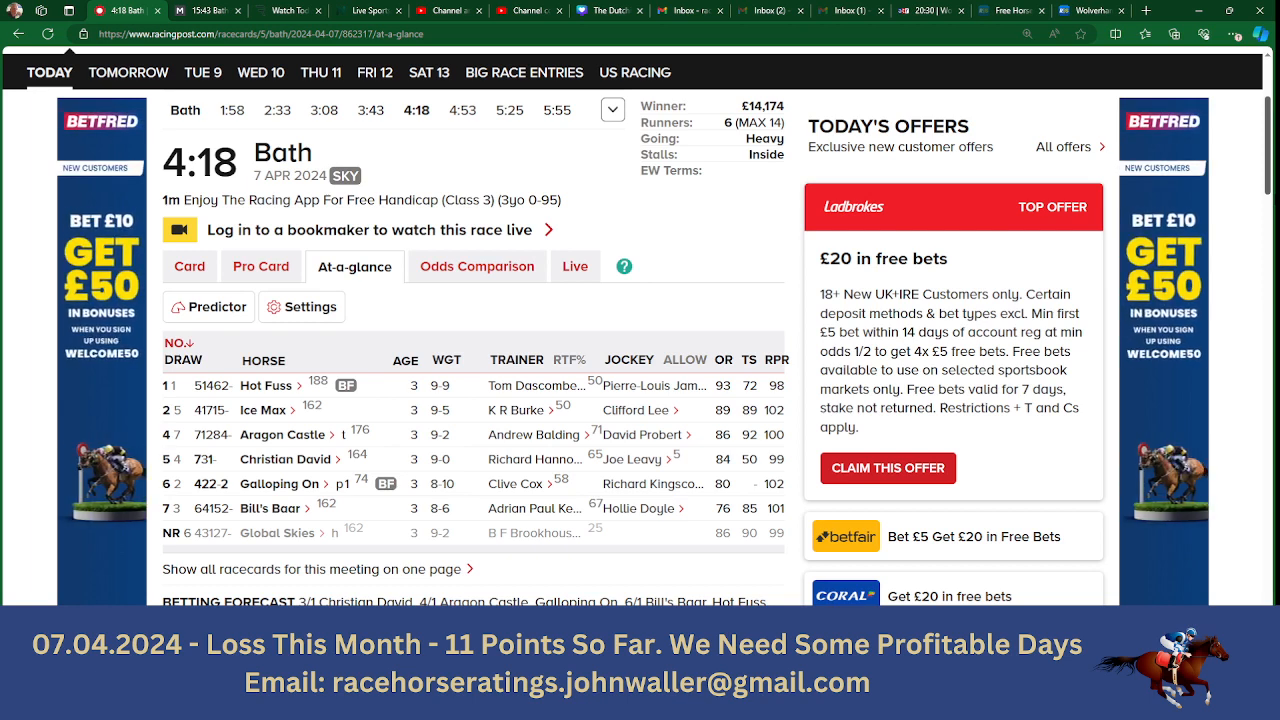
- Look up Hot Fuss's back odds in Matchbook's 16:18 Bath market and enter 6.8 as its Betfair SP in the Excel sheet
{"action": "left_click", "coordinate": [206, 9]}
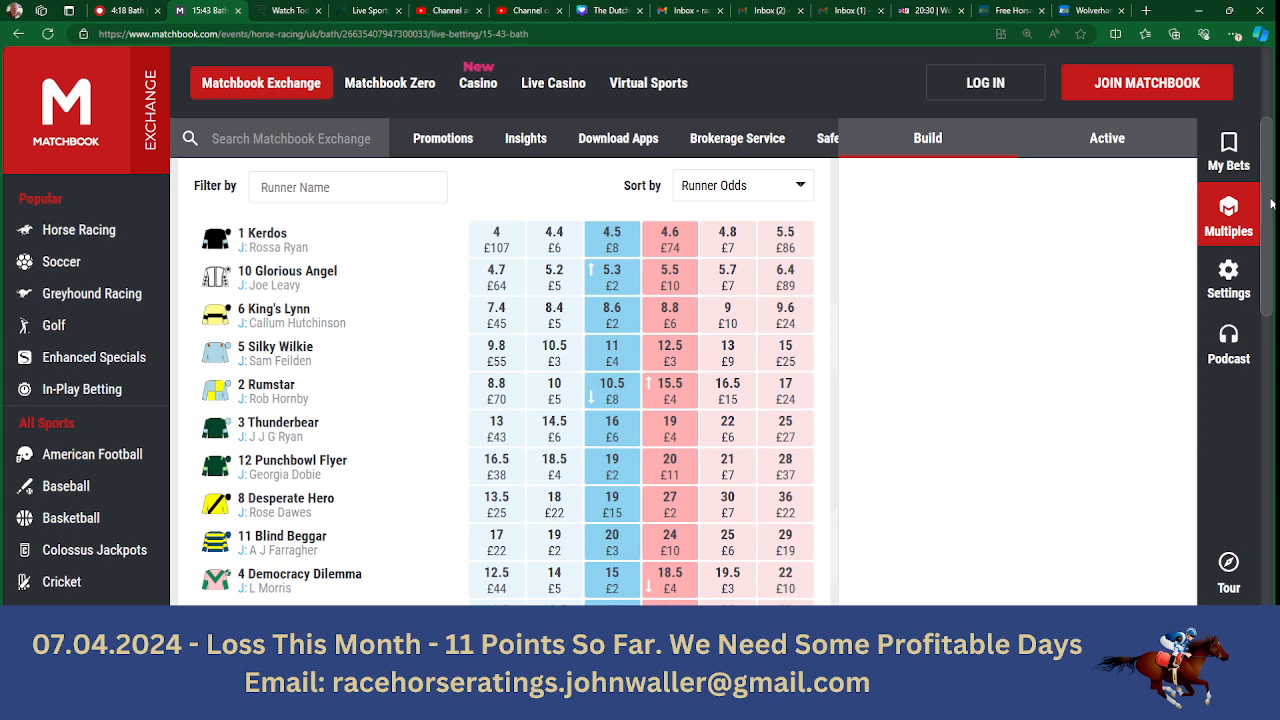
{"action": "scroll", "coordinate": [1272, 204], "scroll_direction": "up", "scroll_amount": 3}
{"action": "left_click", "coordinate": [491, 294]}
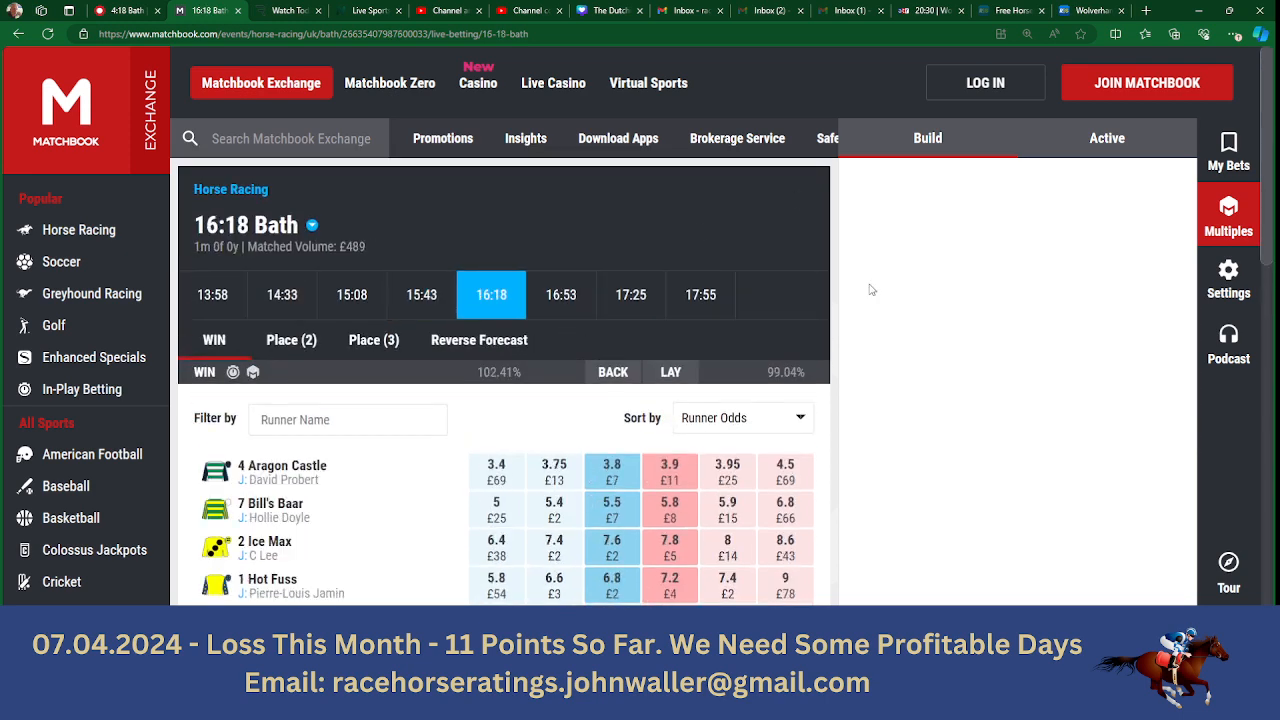
{"action": "scroll", "coordinate": [870, 290], "scroll_direction": "down", "scroll_amount": 2}
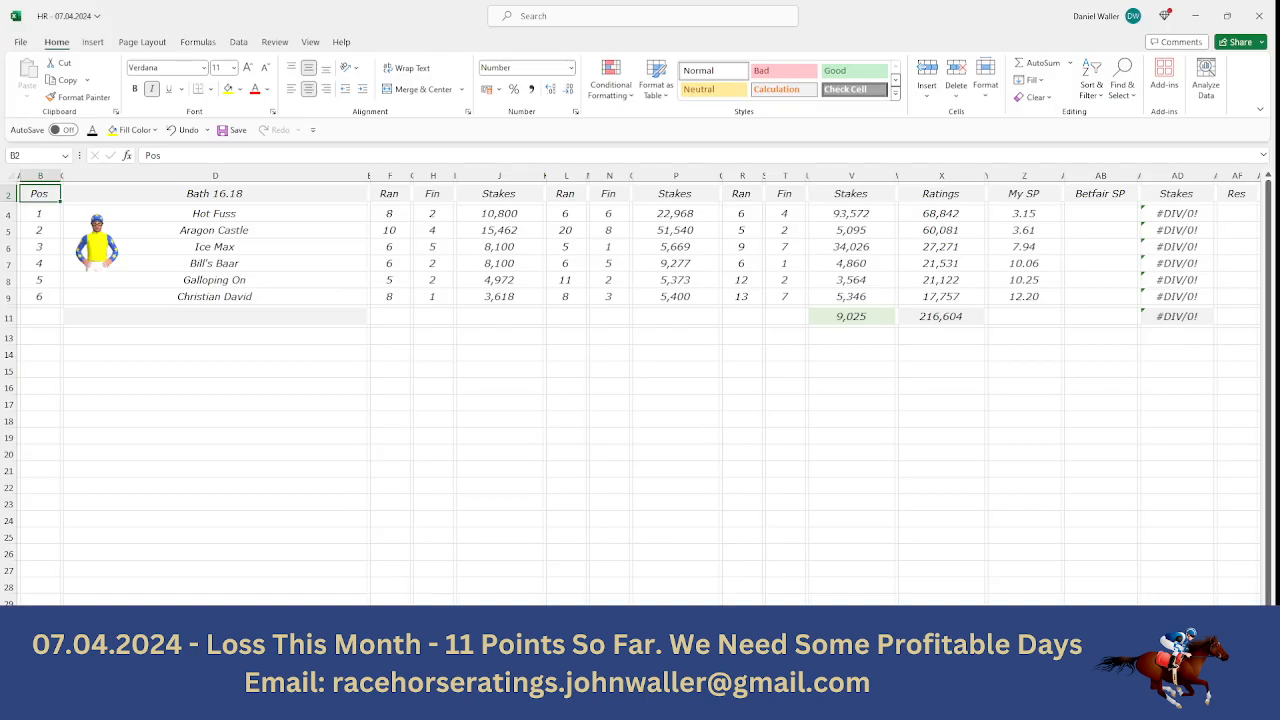
{"action": "left_click", "coordinate": [1088, 213]}
{"action": "type", "text": "6.8"}
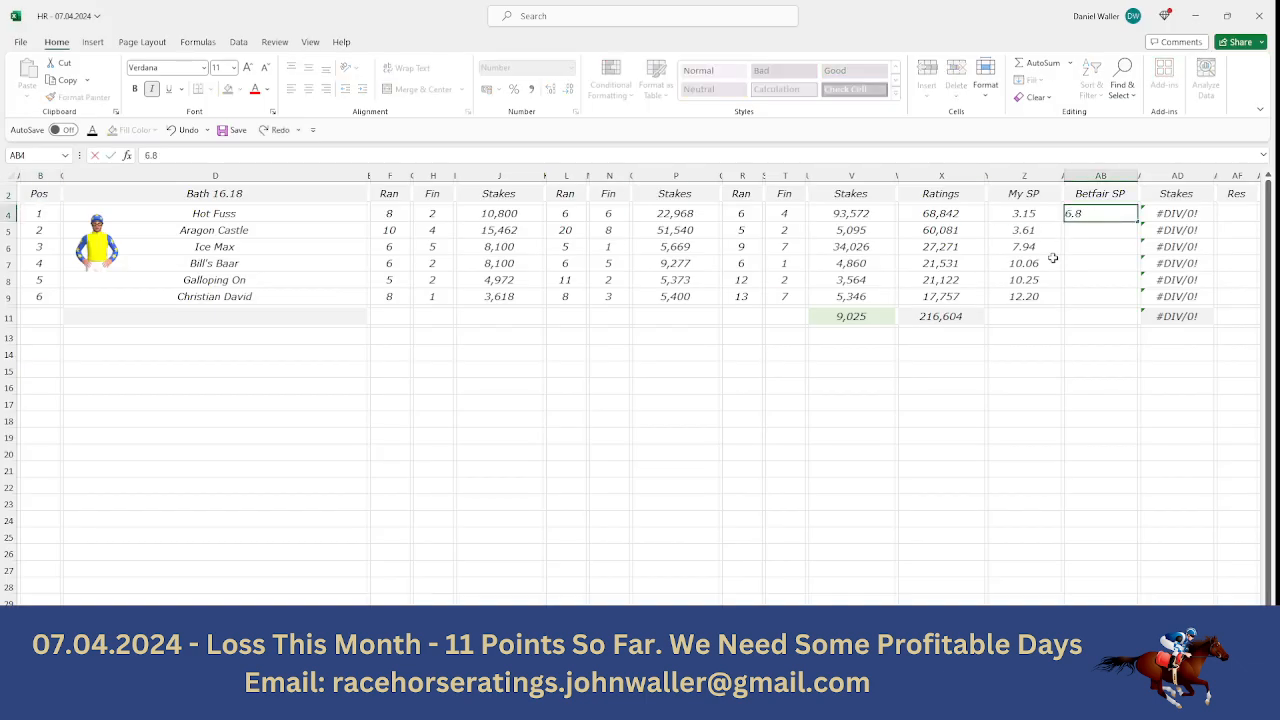
{"action": "key", "text": "Tab"}
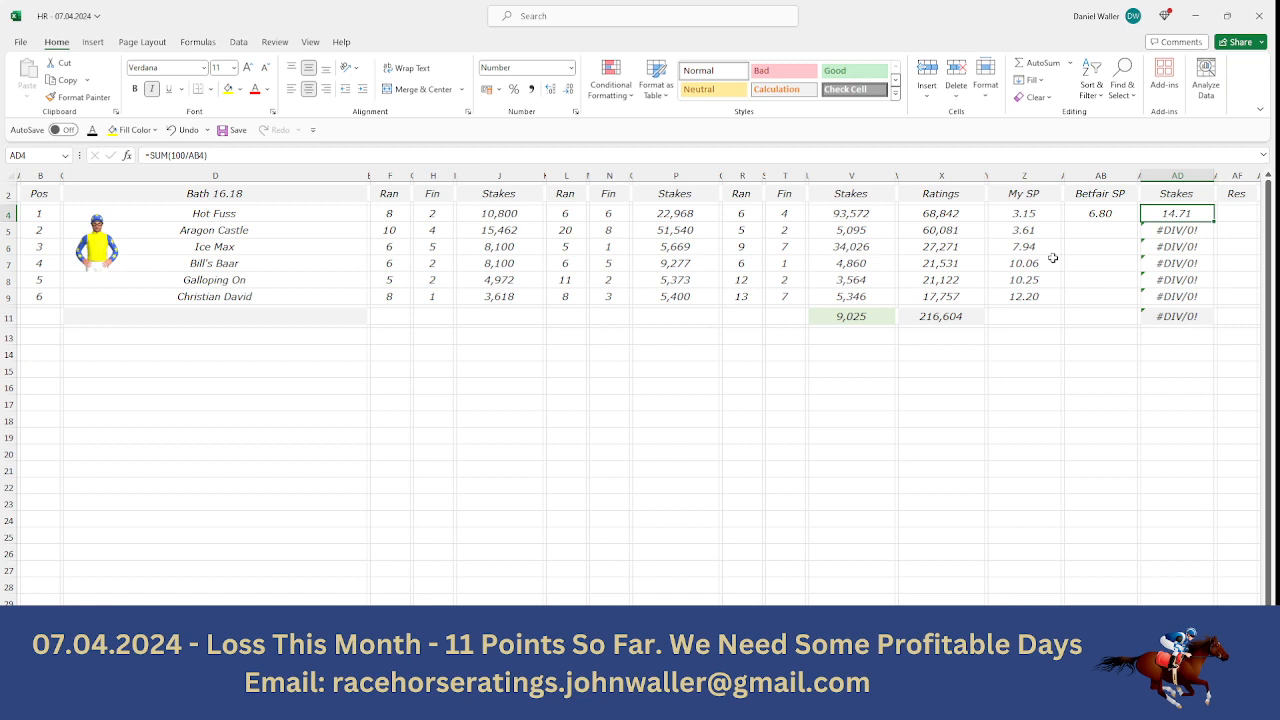
- Look up Aragon Castle's back odds on Matchbook and enter 3.8 as its Betfair SP in the sheet
{"action": "key", "text": "Down"}
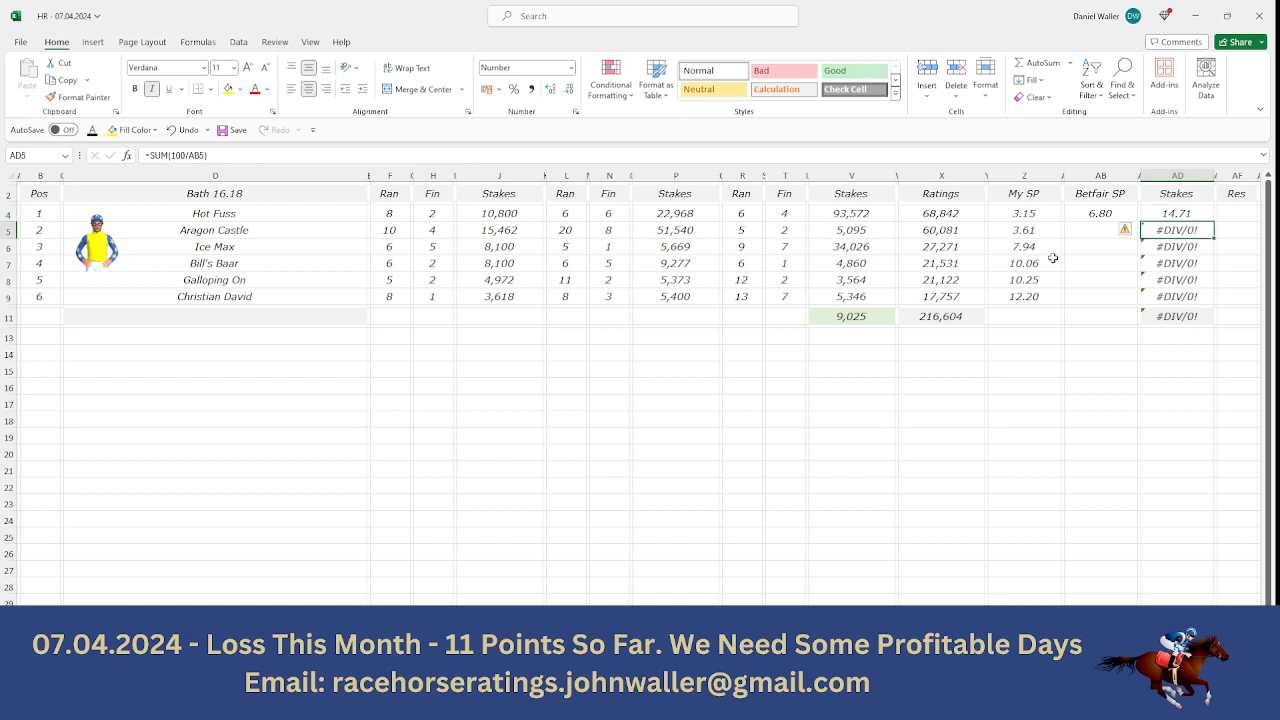
{"action": "key", "text": "Left"}
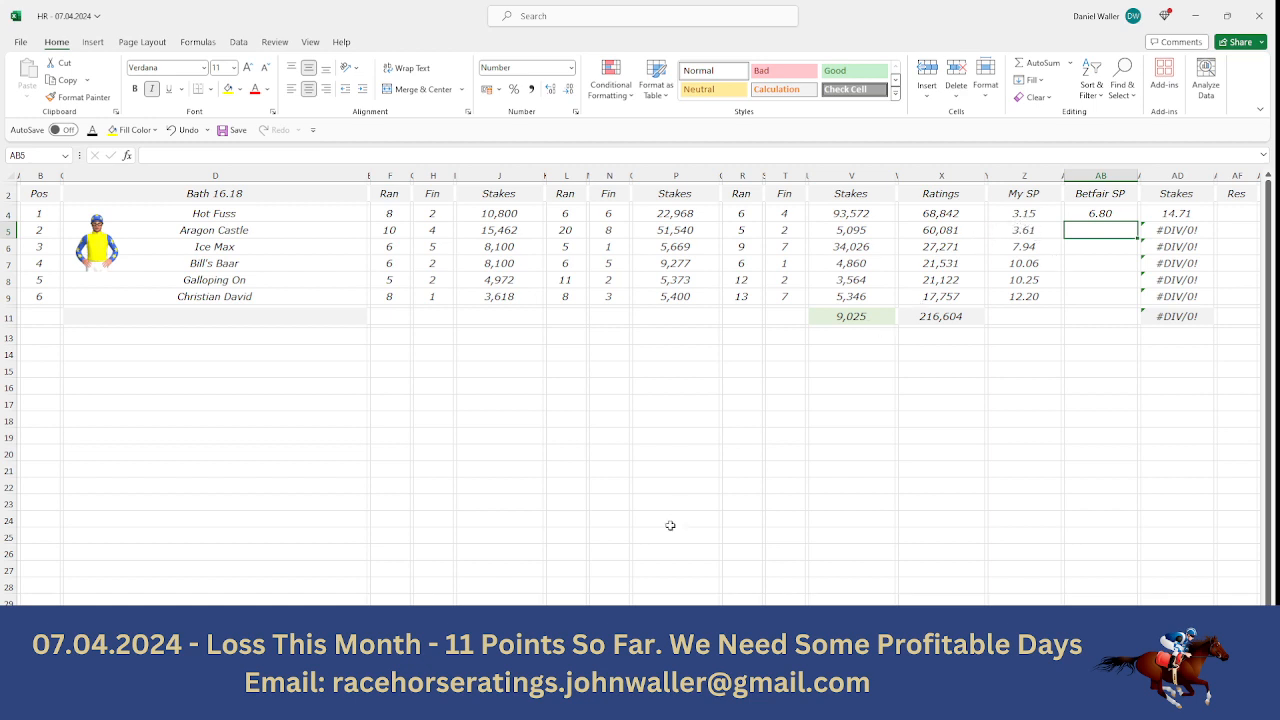
{"action": "key", "text": "alt+Tab"}
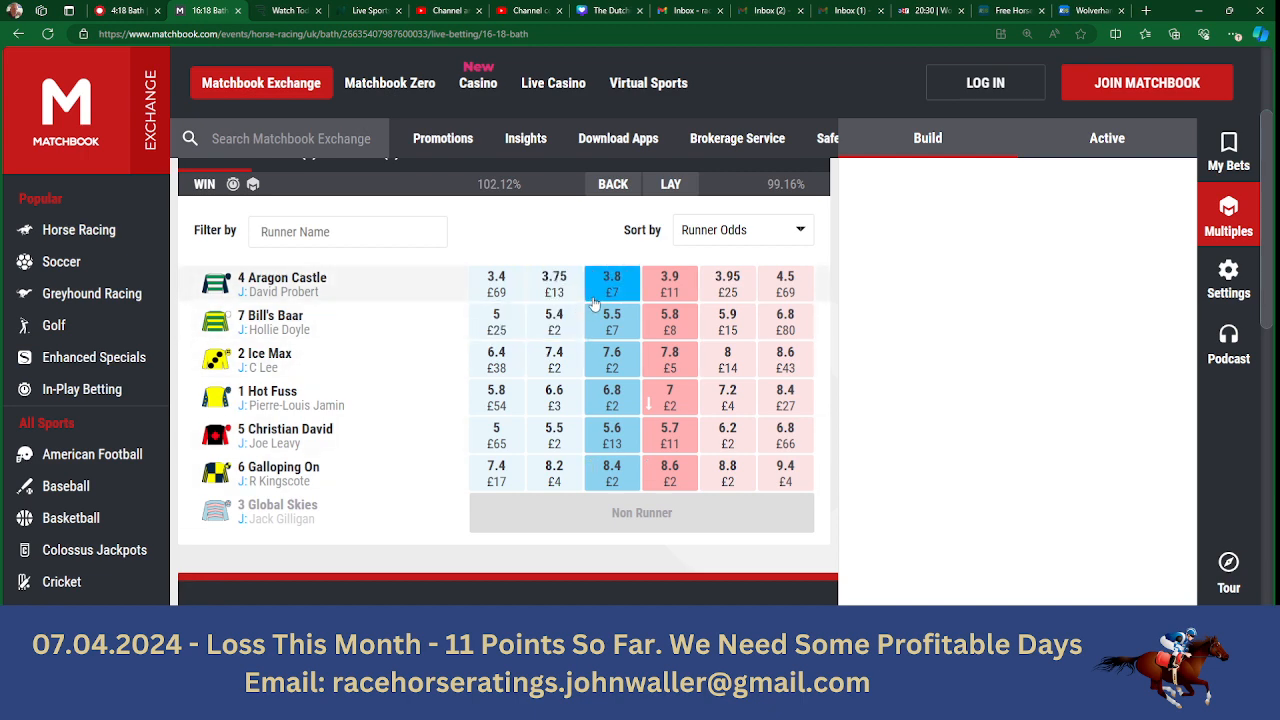
{"action": "key", "text": "alt+Tab"}
{"action": "type", "text": "3.8"}
{"action": "key", "text": "Tab"}
{"action": "key", "text": "Tab"}
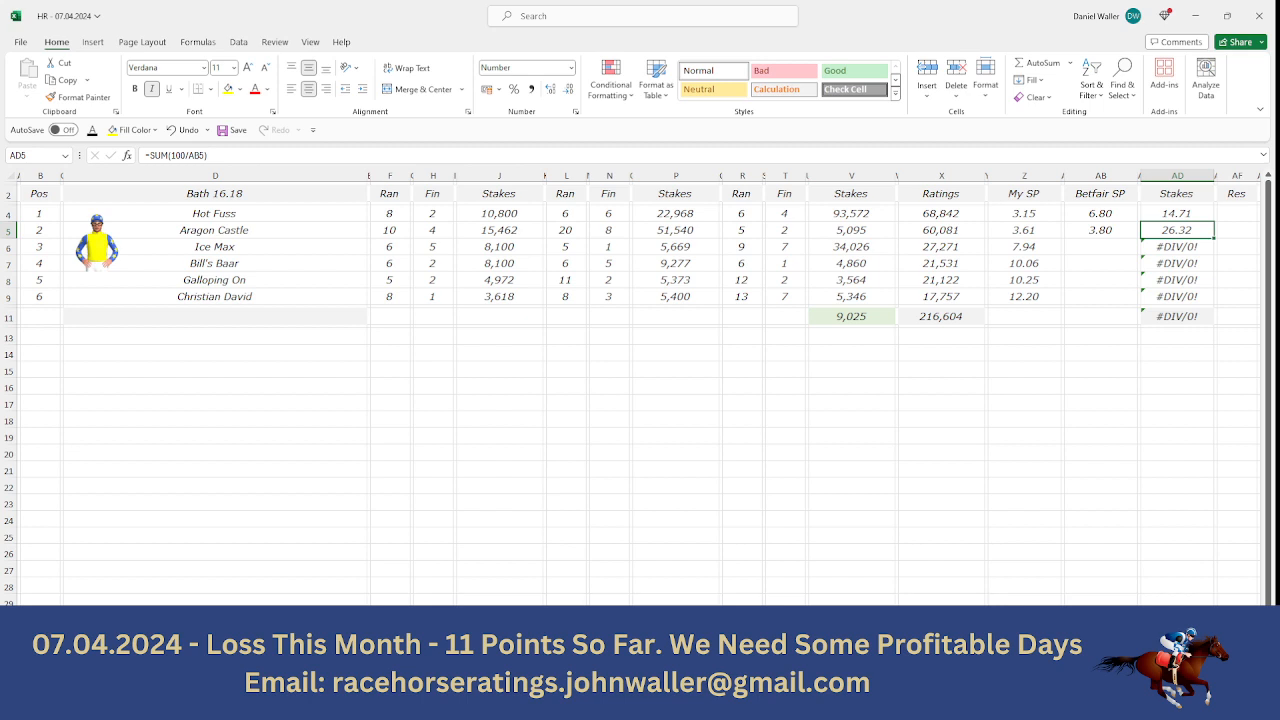
- Look up Ice Max's back odds on Matchbook and enter 7.6 as its Betfair SP in the sheet
{"action": "key", "text": "Down"}
{"action": "key", "text": "Left"}
{"action": "key", "text": "Left"}
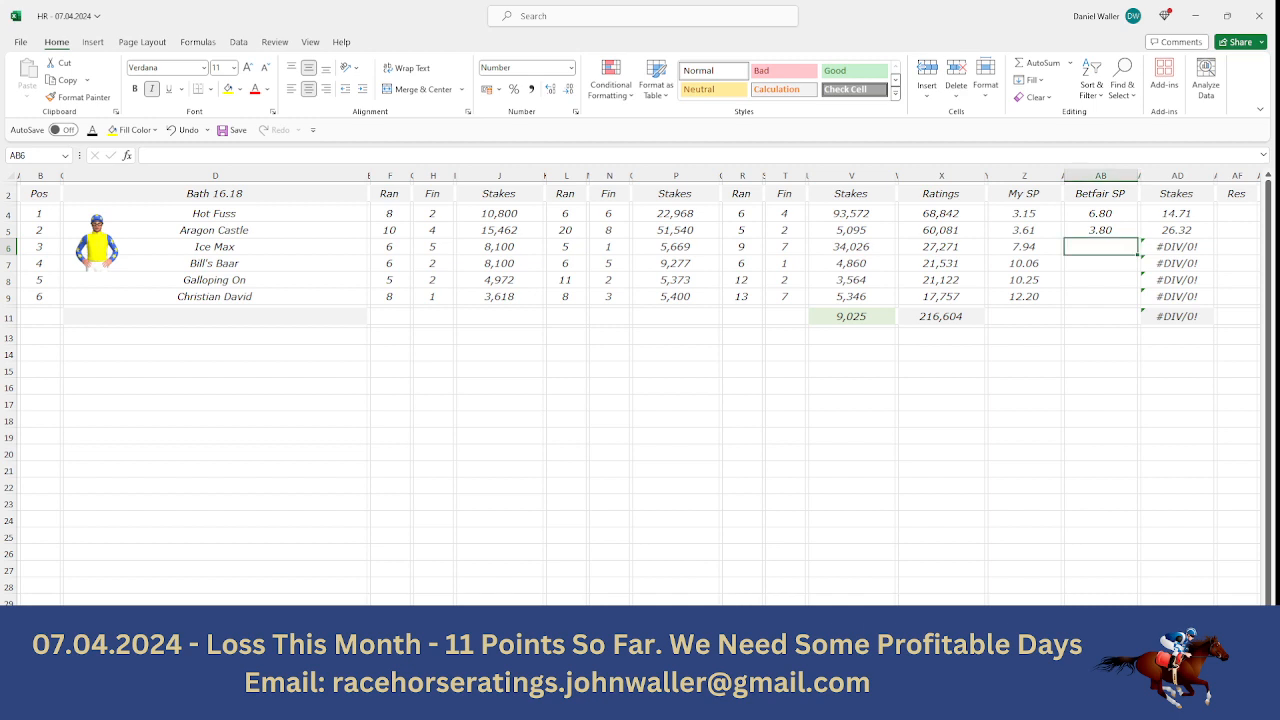
{"action": "key", "text": "alt+Tab"}
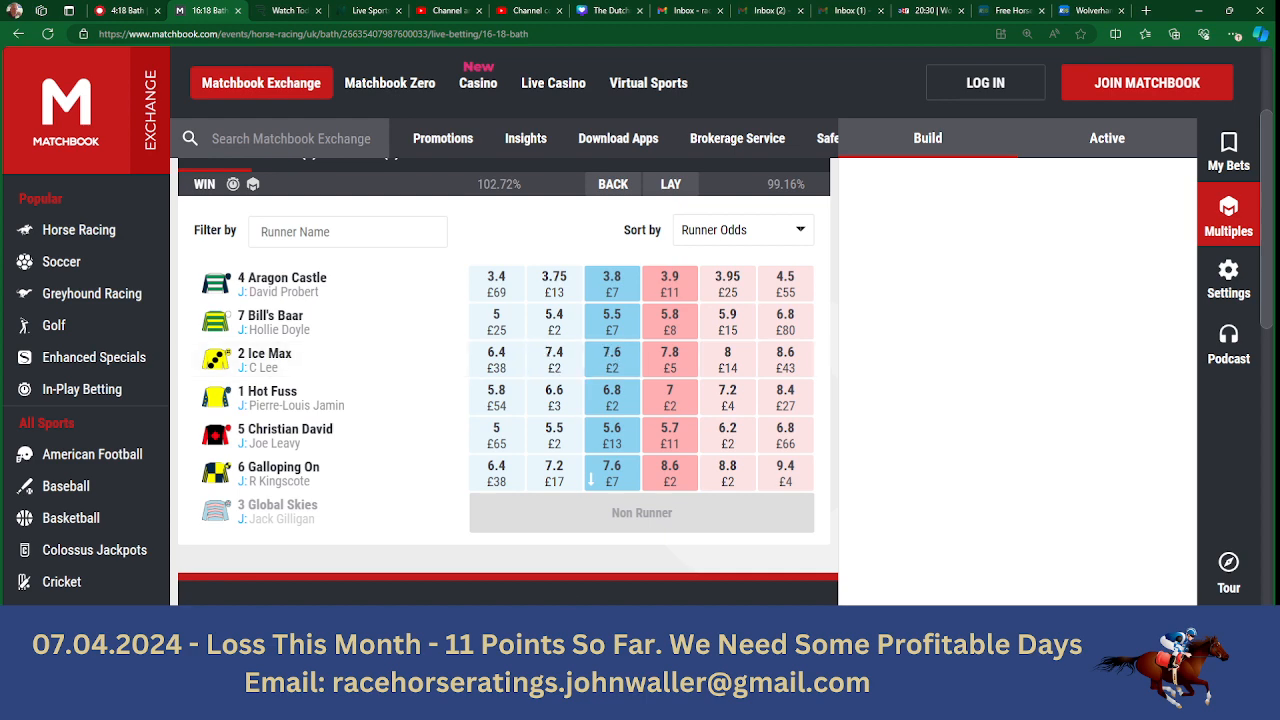
{"action": "key", "text": "alt+Tab"}
{"action": "type", "text": "7.6"}
{"action": "key", "text": "Return"}
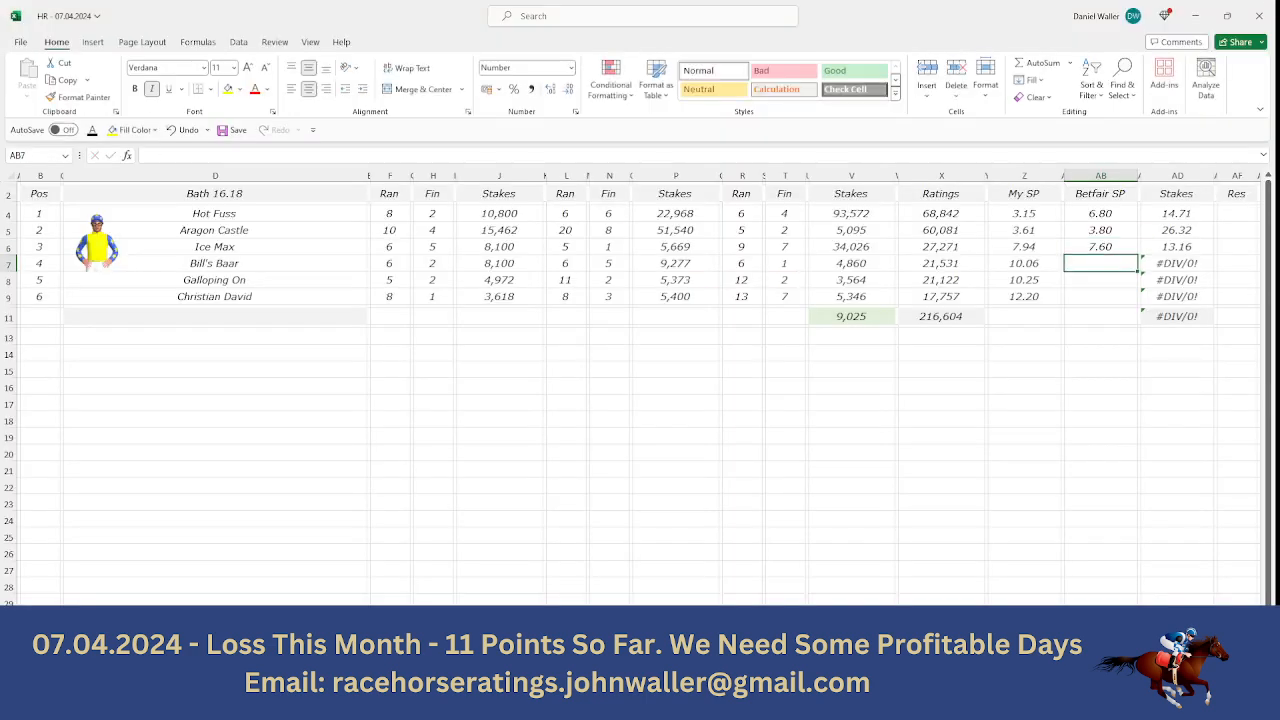
- Check the stakes of Hot Fuss and Aragon Castle, and overwrite Ice Max's stake with 8.98
{"action": "left_click", "coordinate": [1172, 225]}
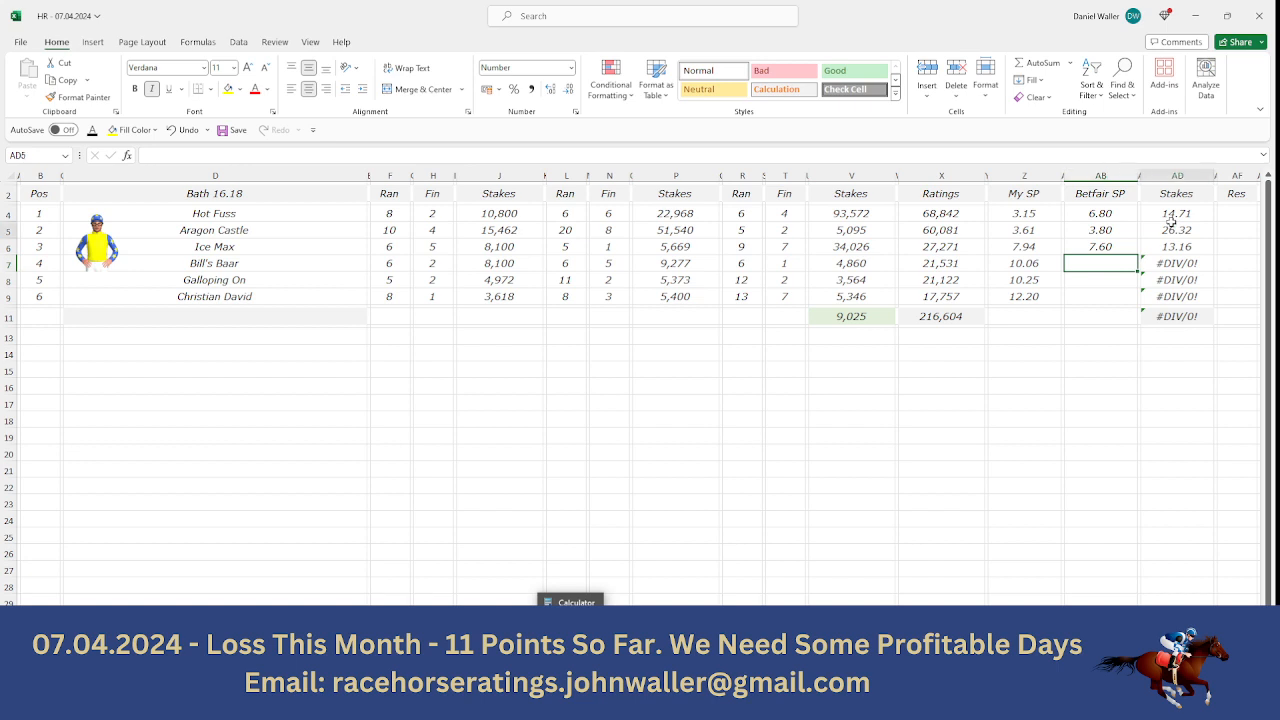
{"action": "left_click_drag", "start_coordinate": [1170, 212], "coordinate": [1171, 229]}
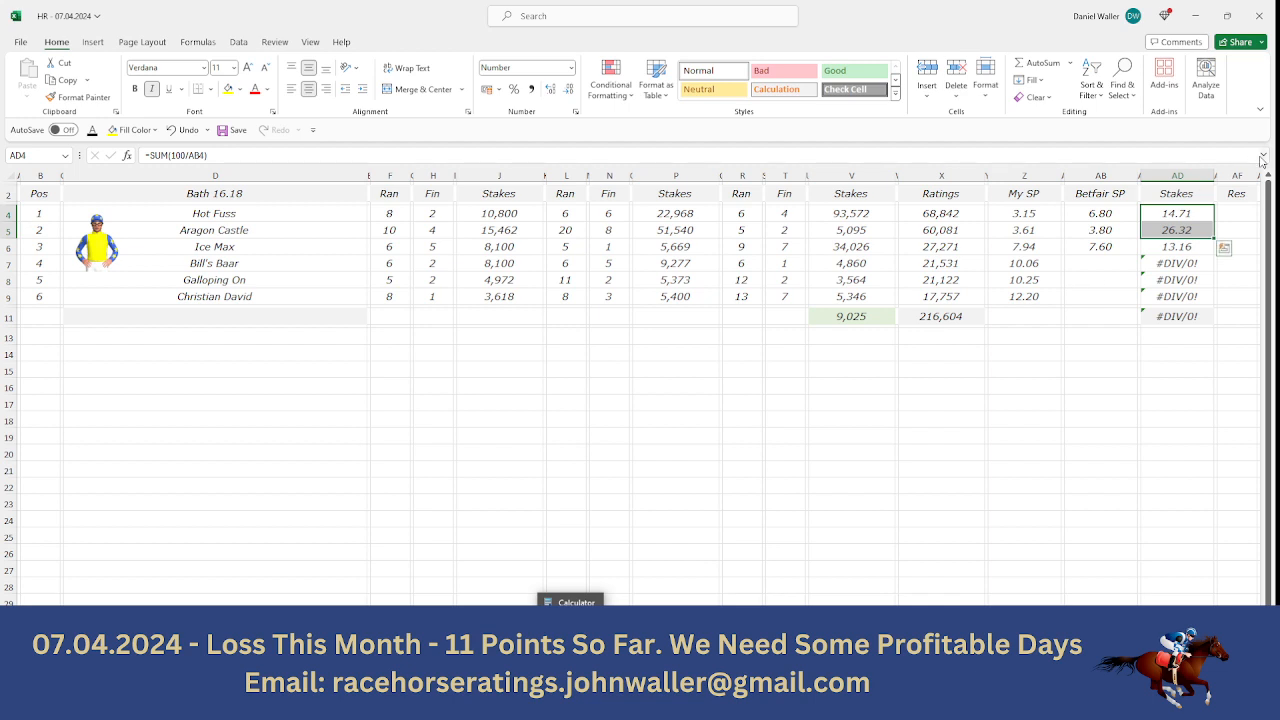
{"action": "left_click", "coordinate": [1175, 248]}
{"action": "type", "text": "8.98"}
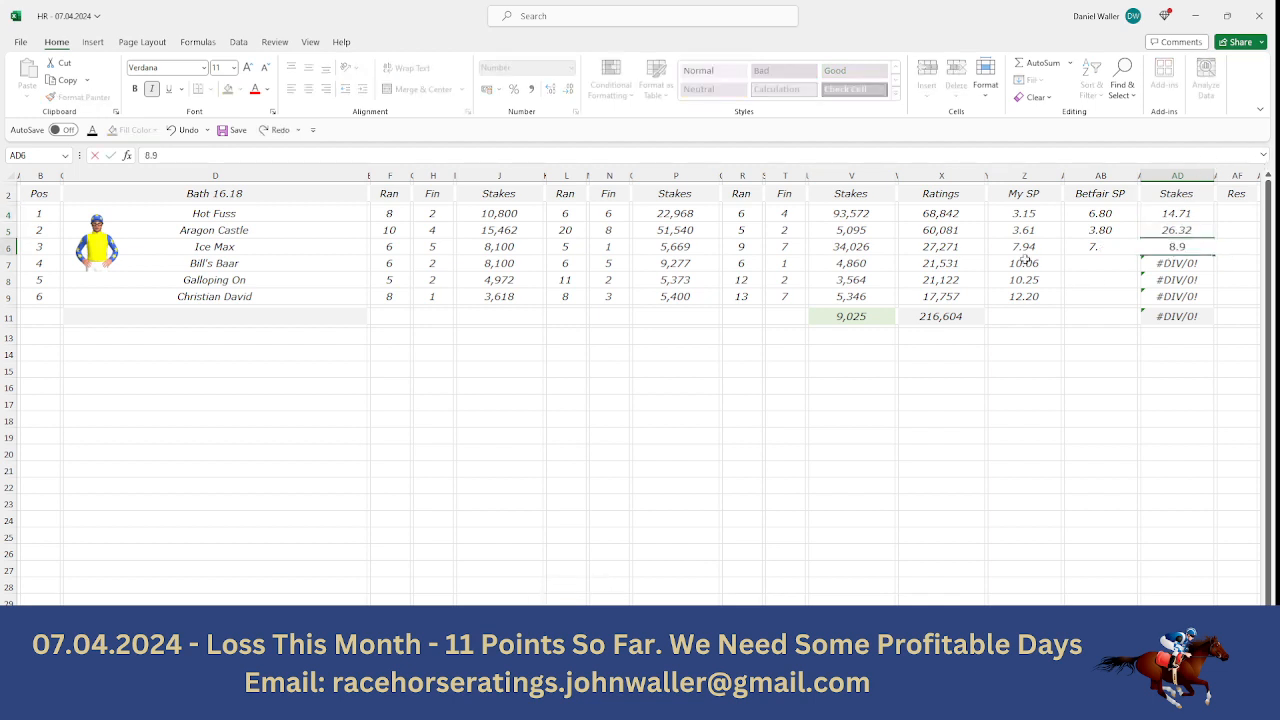
- Clear the Stakes cells of the three remaining horses, from Bill's Baar to Christian David
{"action": "key", "text": "Down"}
{"action": "key", "text": "BackSpace"}
{"action": "key", "text": "Down"}
{"action": "key", "text": "BackSpace"}
{"action": "key", "text": "Down"}
{"action": "key", "text": "BackSpace"}
{"action": "key", "text": "Up"}
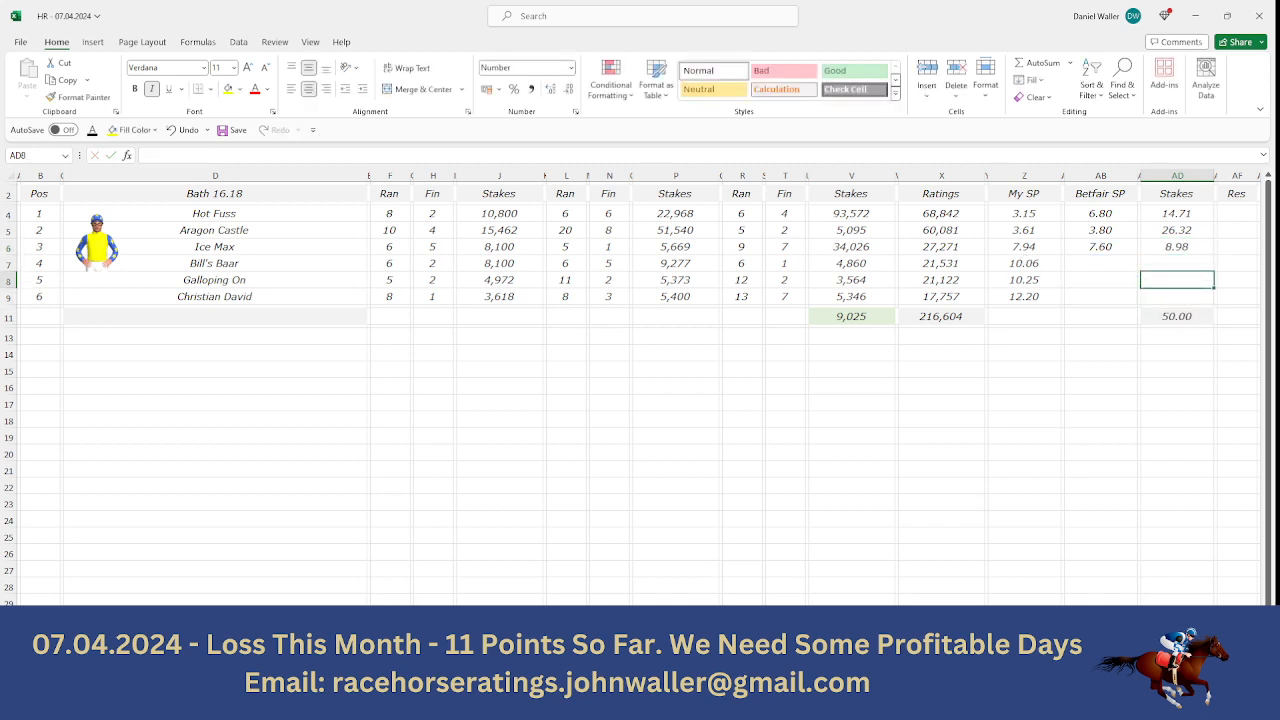
- Multiply Ice Max's 8.98 stake by its odds of 7.6 in the calculator
{"action": "left_click", "coordinate": [570, 602]}
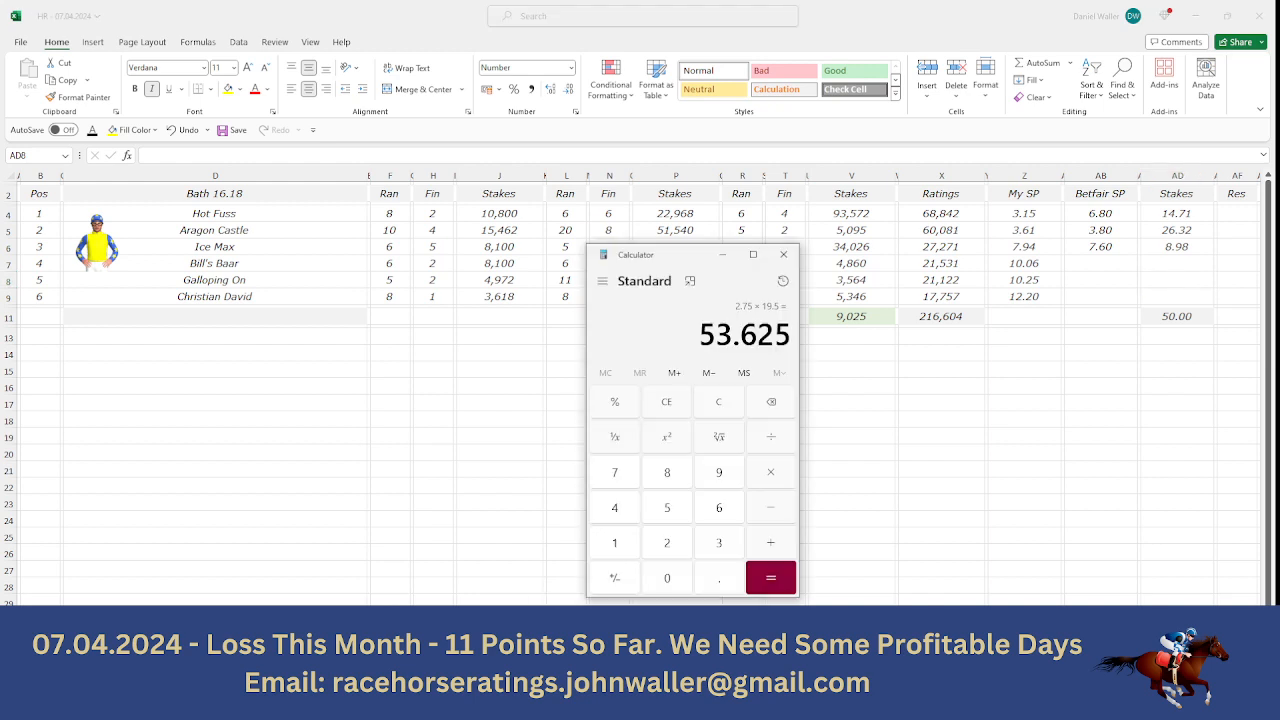
{"action": "left_click", "coordinate": [668, 480]}
{"action": "left_click", "coordinate": [737, 580]}
{"action": "left_click", "coordinate": [722, 486]}
{"action": "left_click", "coordinate": [676, 480]}
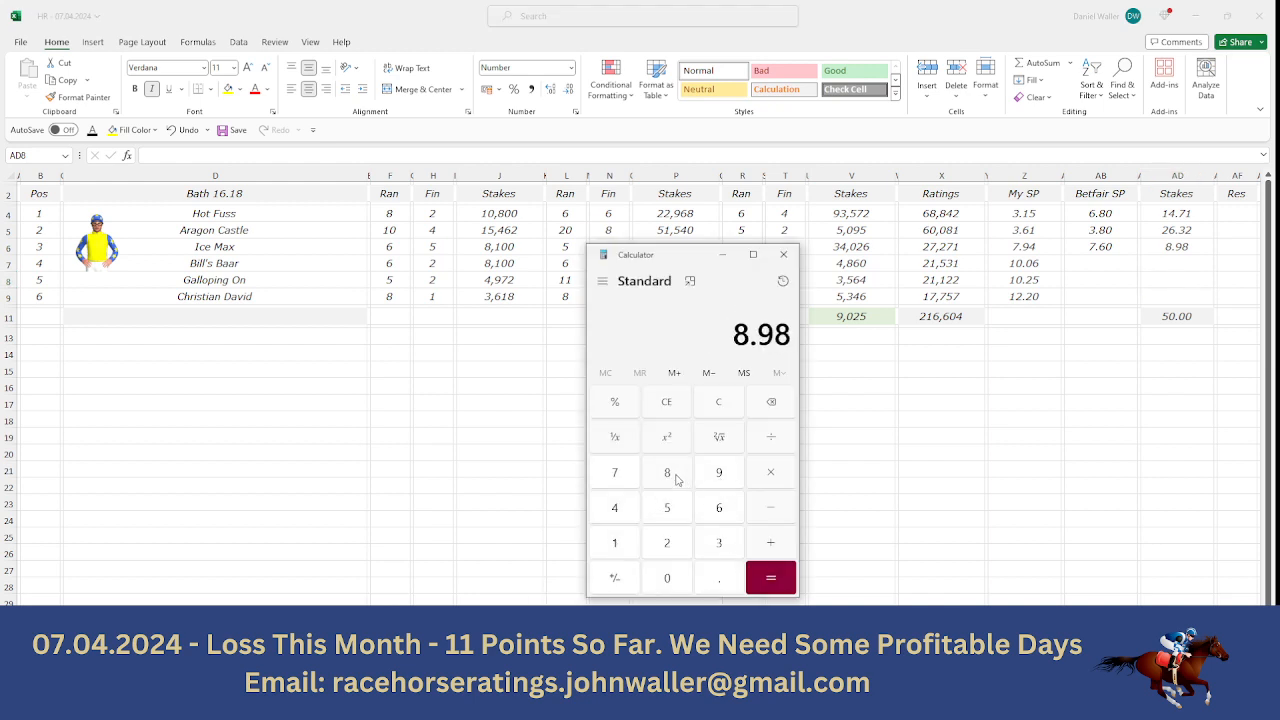
{"action": "left_click", "coordinate": [765, 477]}
{"action": "left_click", "coordinate": [616, 476]}
{"action": "left_click", "coordinate": [714, 576]}
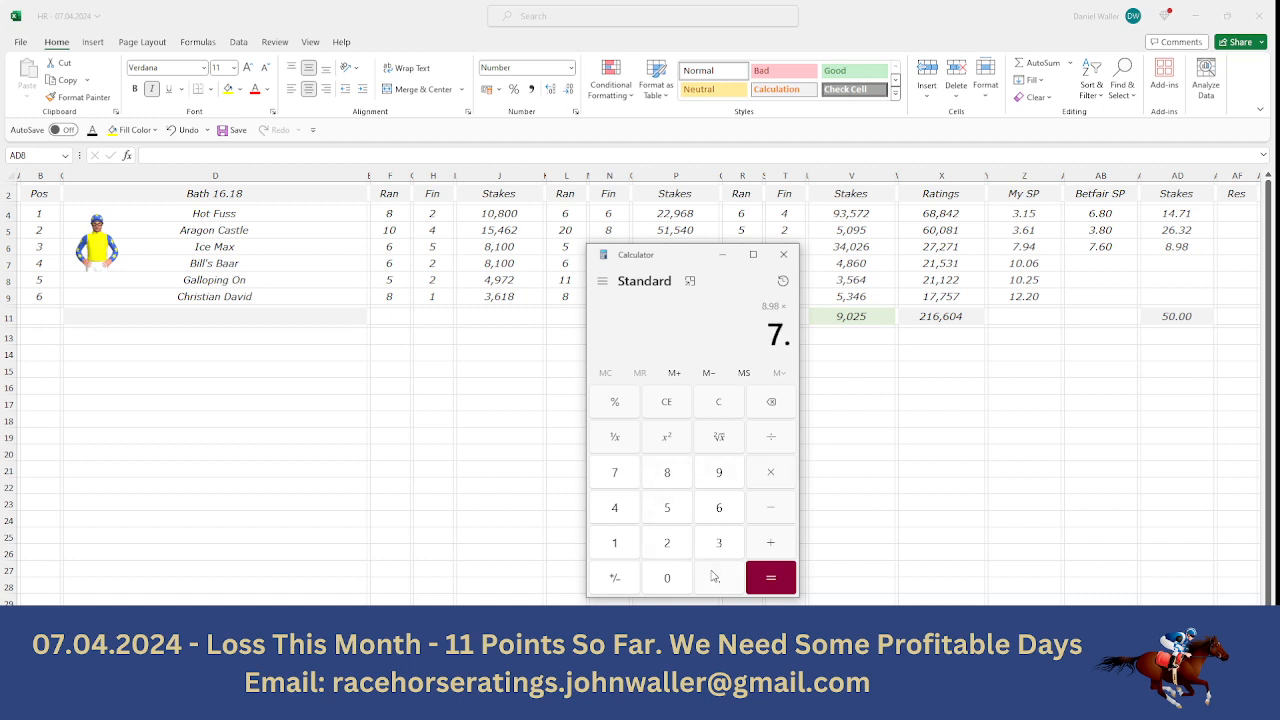
{"action": "left_click", "coordinate": [716, 520]}
{"action": "left_click", "coordinate": [778, 588]}
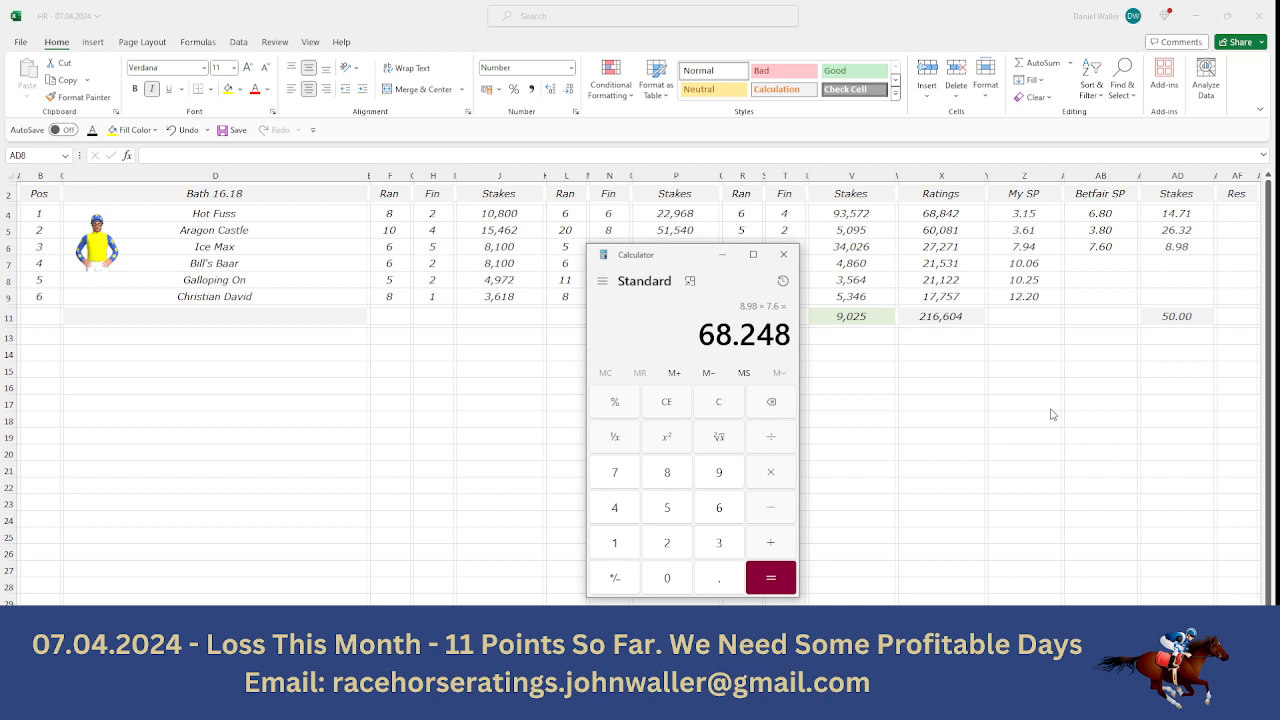
- Go back to the Bath 16.18 sheet, select Ice Max's name cell, and return the selection to the Pos header
{"action": "left_click", "coordinate": [255, 247]}
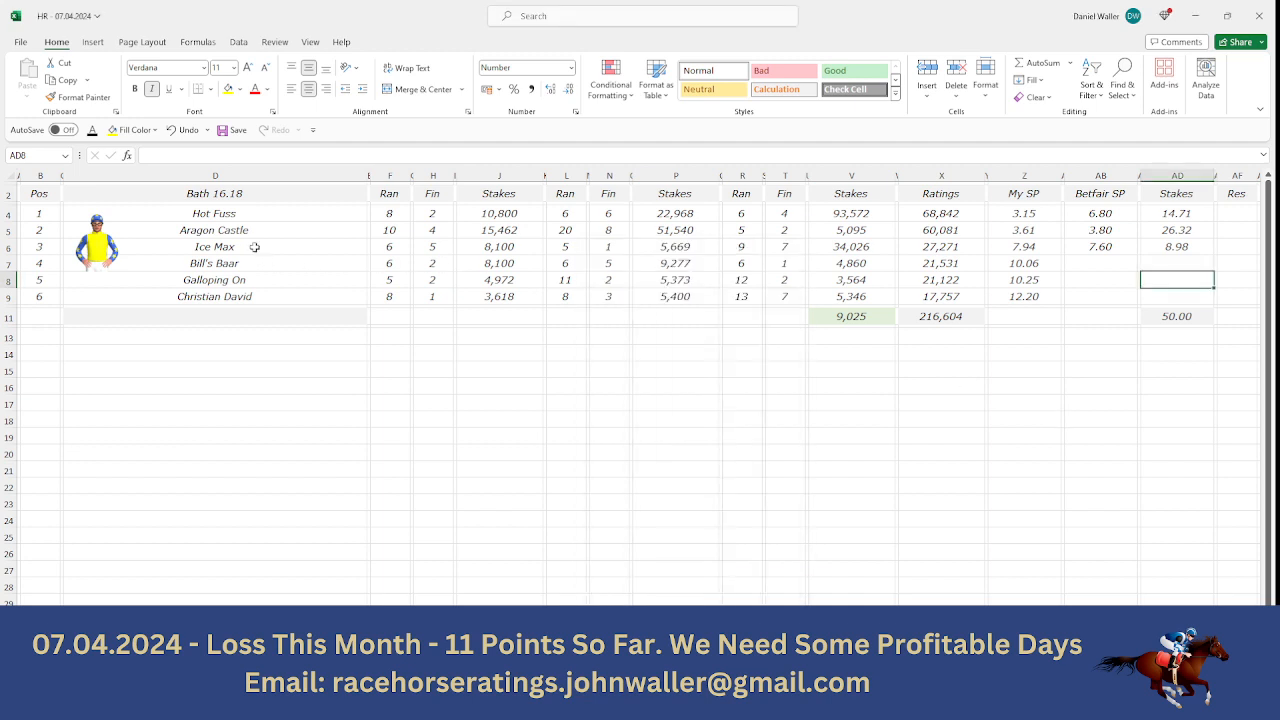
{"action": "left_click", "coordinate": [255, 247]}
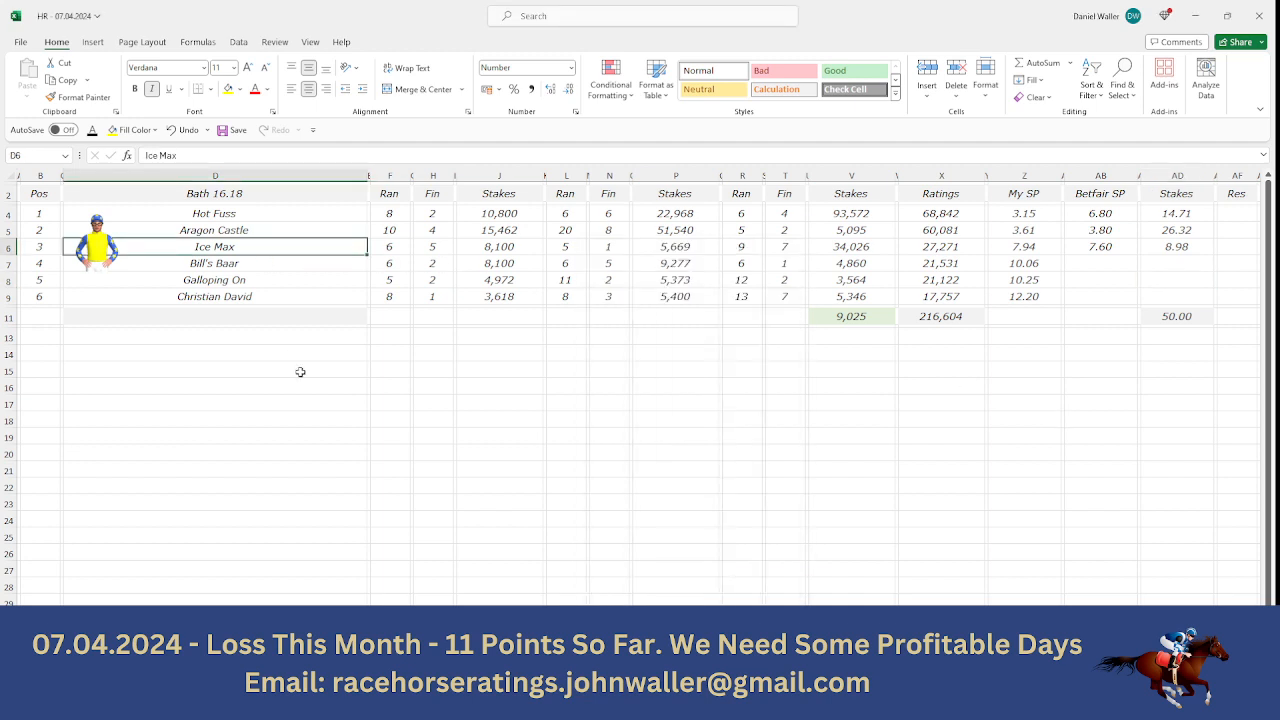
{"action": "key", "text": "Up"}
{"action": "key", "text": "Up"}
{"action": "key", "text": "Up"}
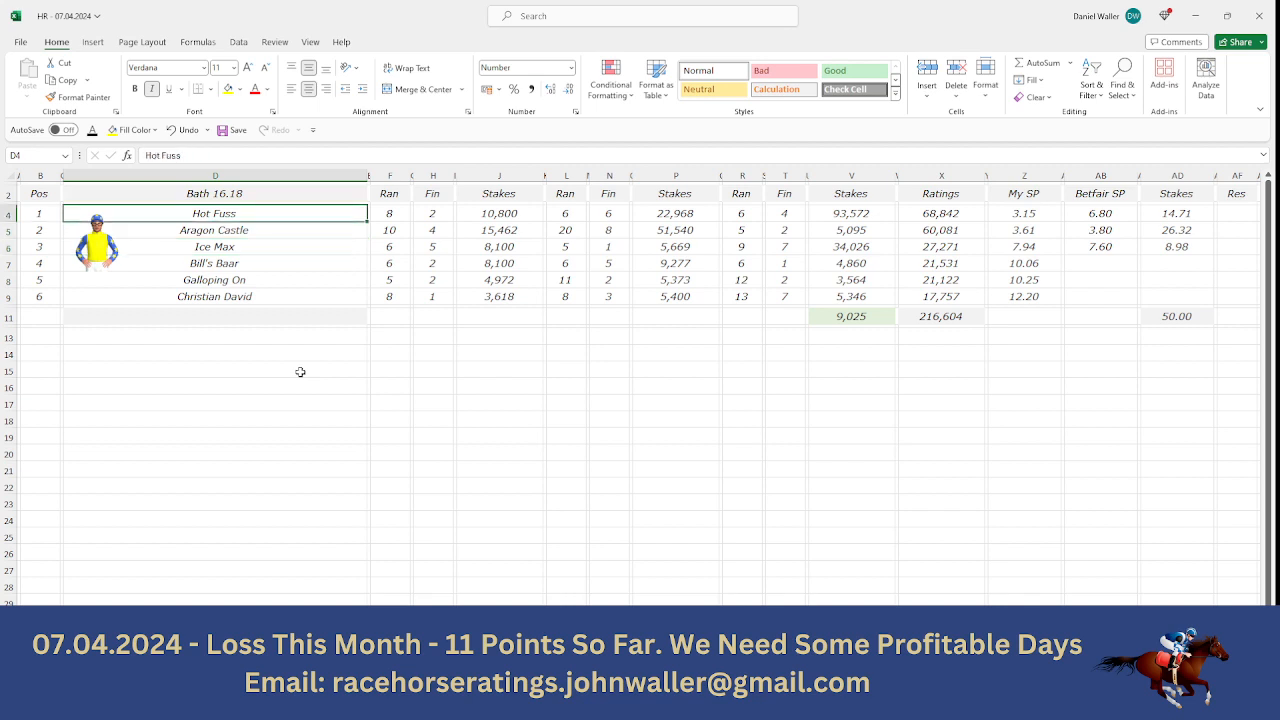
{"action": "key", "text": "Left"}
{"action": "key", "text": "Left"}
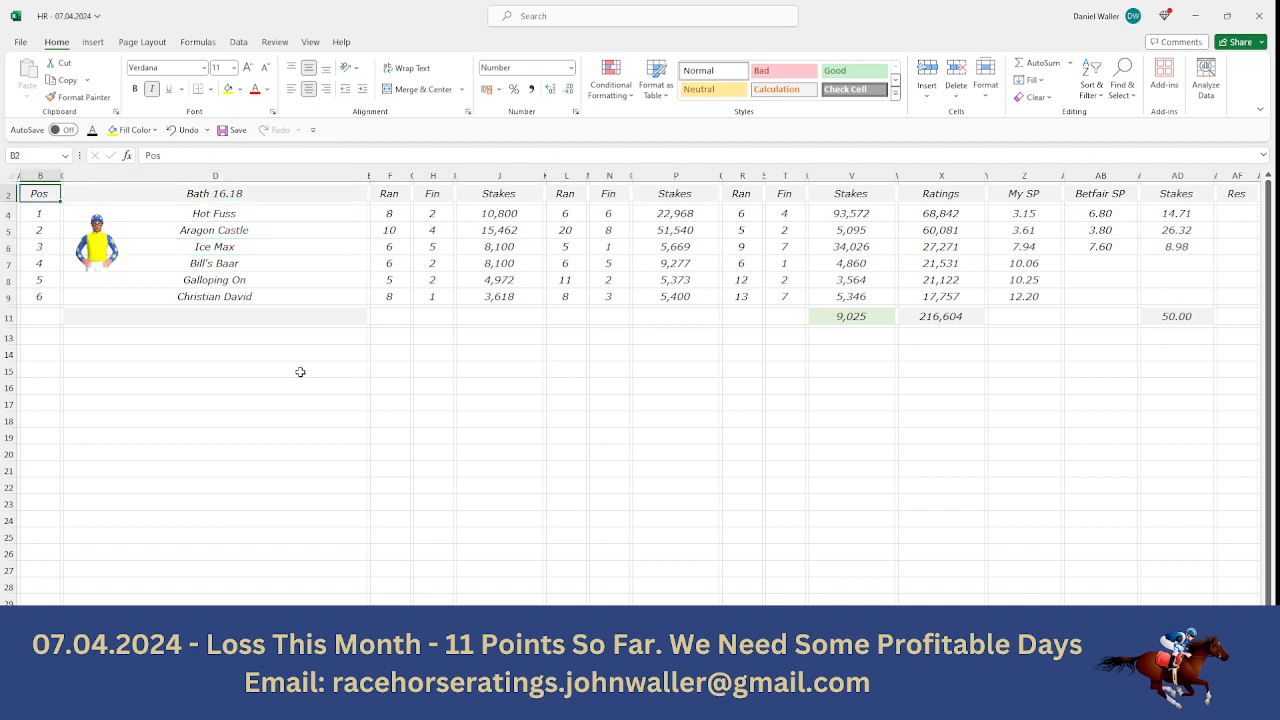
- Go to the Bath 16.53 sheet and examine the runners on Racing Post's 4:53 Bath racecard in the browser
{"action": "key", "text": "ctrl+Page_Down"}
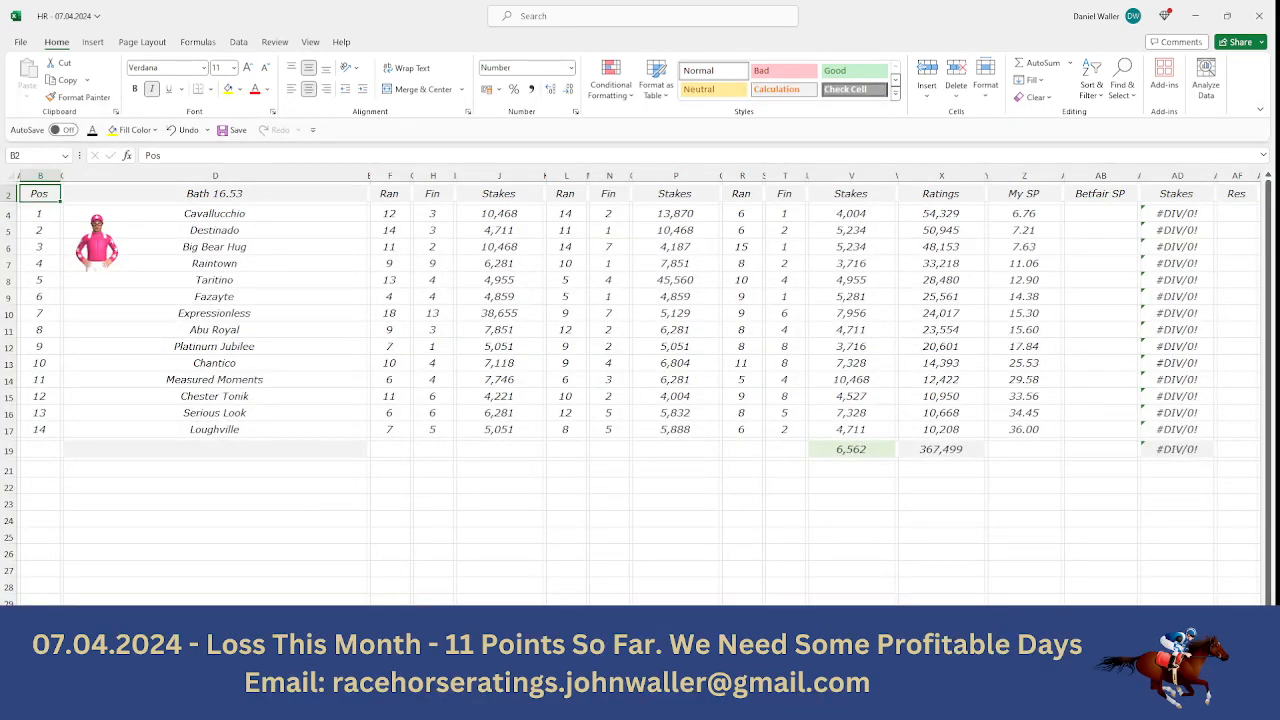
{"action": "left_click", "coordinate": [590, 704]}
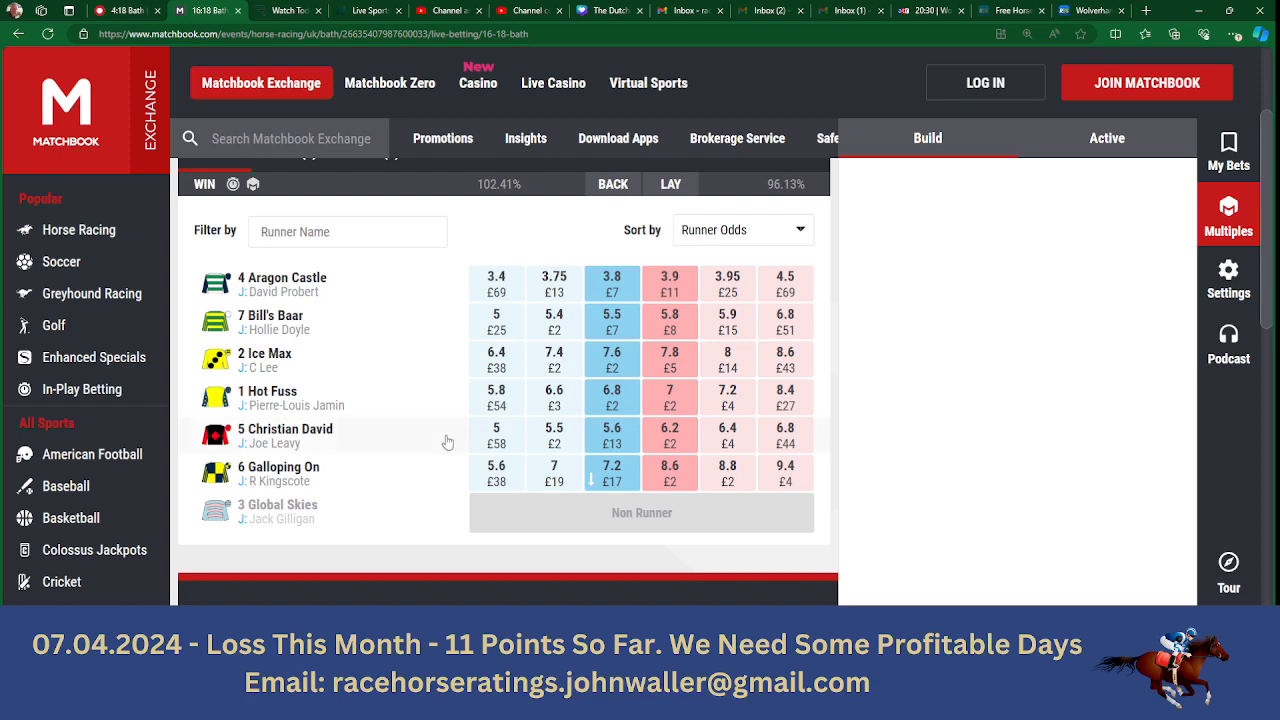
{"action": "left_click", "coordinate": [123, 10]}
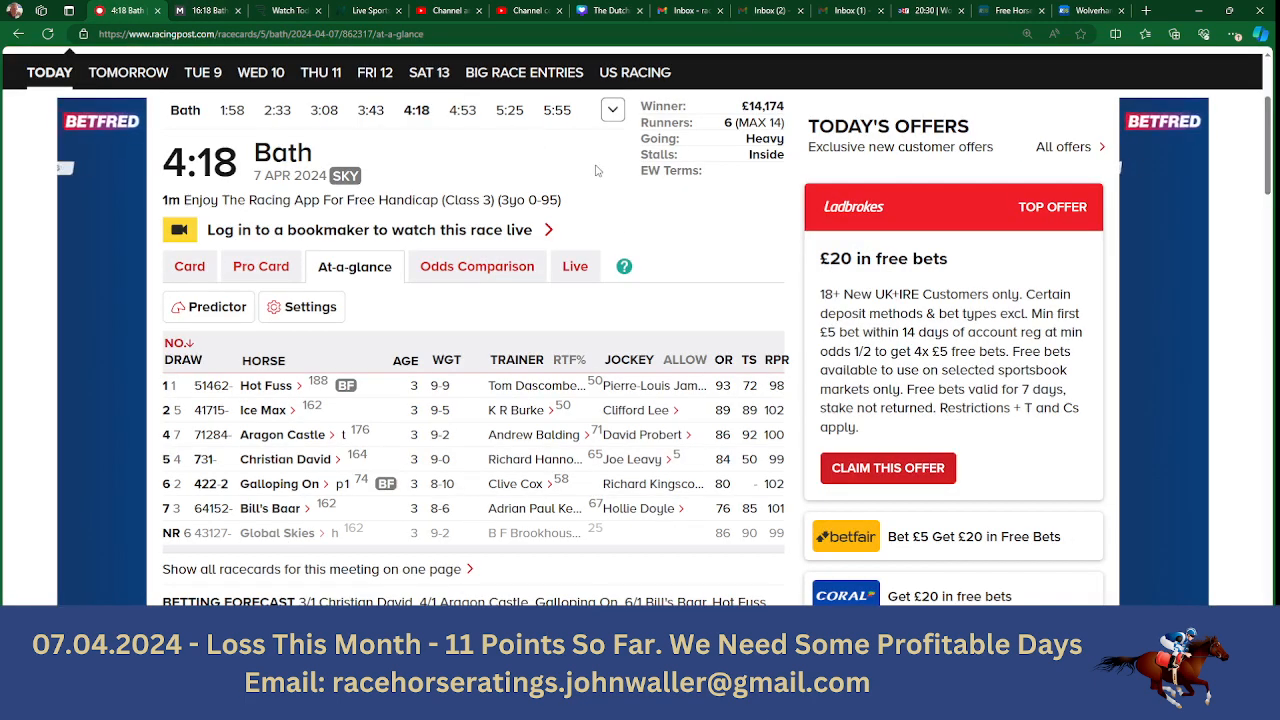
{"action": "left_click", "coordinate": [462, 110]}
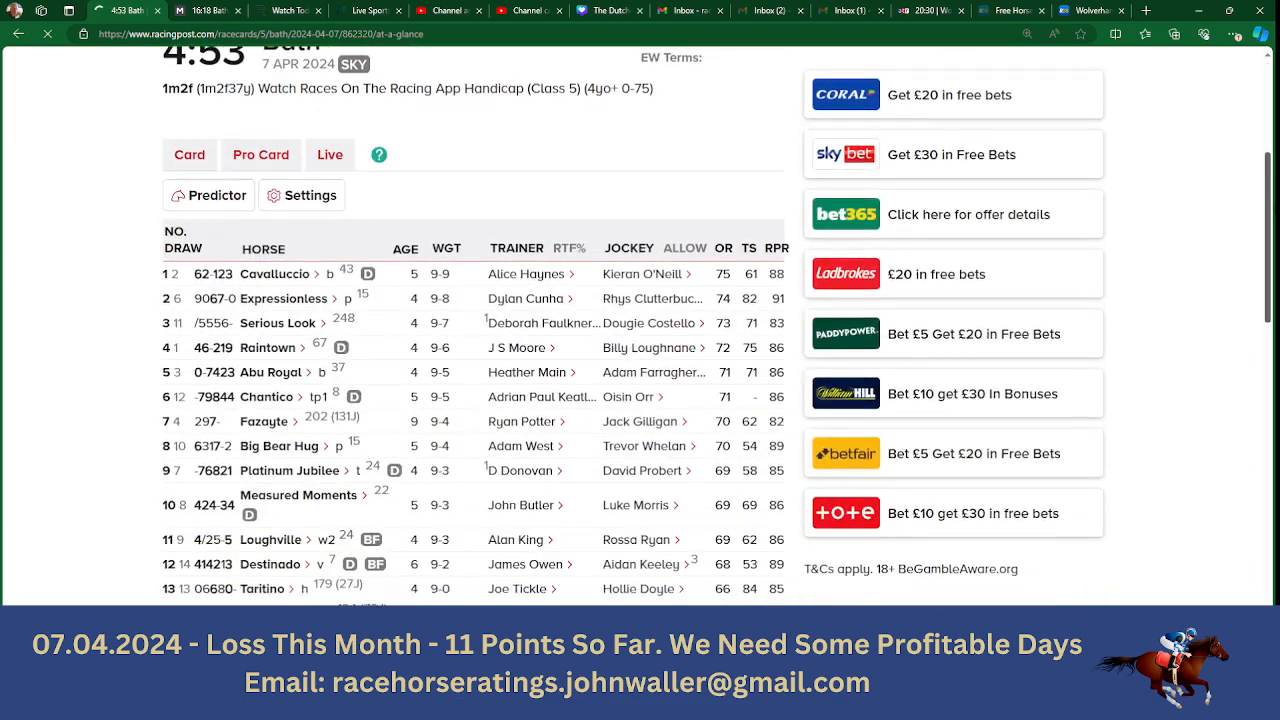
{"action": "left_click_drag", "start_coordinate": [1270, 203], "coordinate": [1270, 216]}
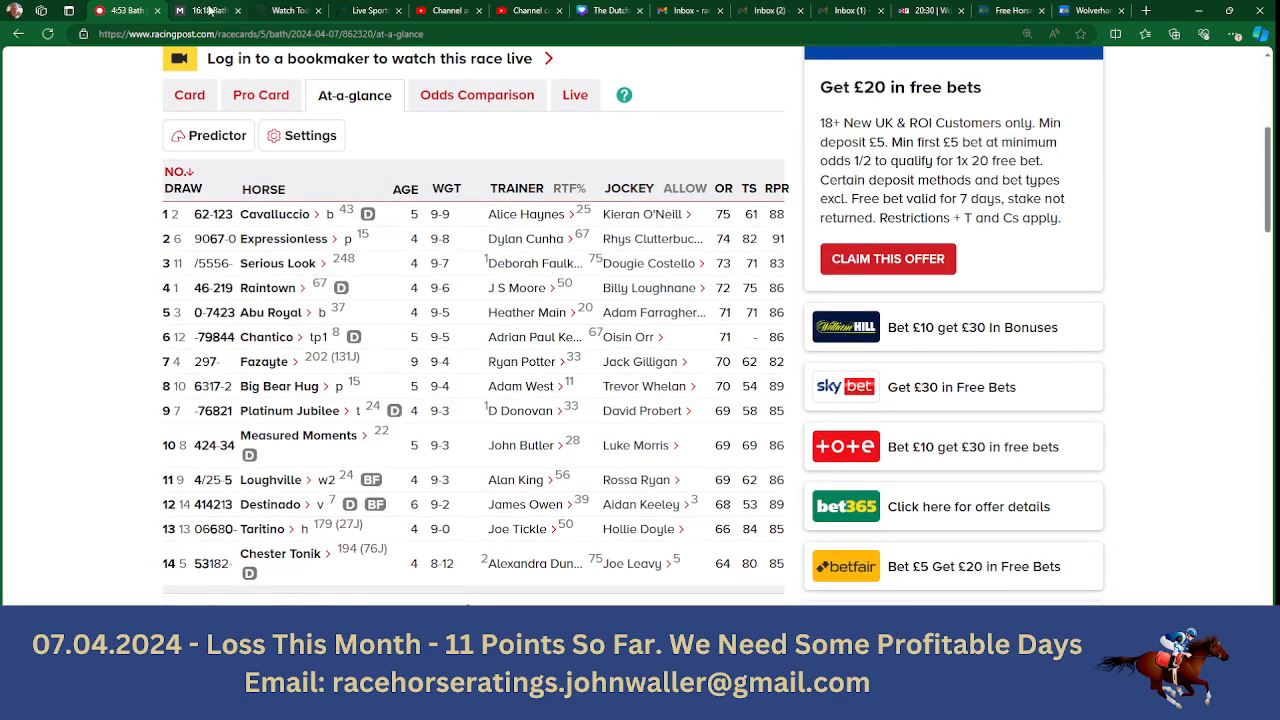
- Switch to the Matchbook exchange and bring up the runner odds for the 16:53 Bath race
{"action": "key", "text": "ctrl+Tab"}
{"action": "left_click_drag", "start_coordinate": [1268, 168], "coordinate": [1271, 85]}
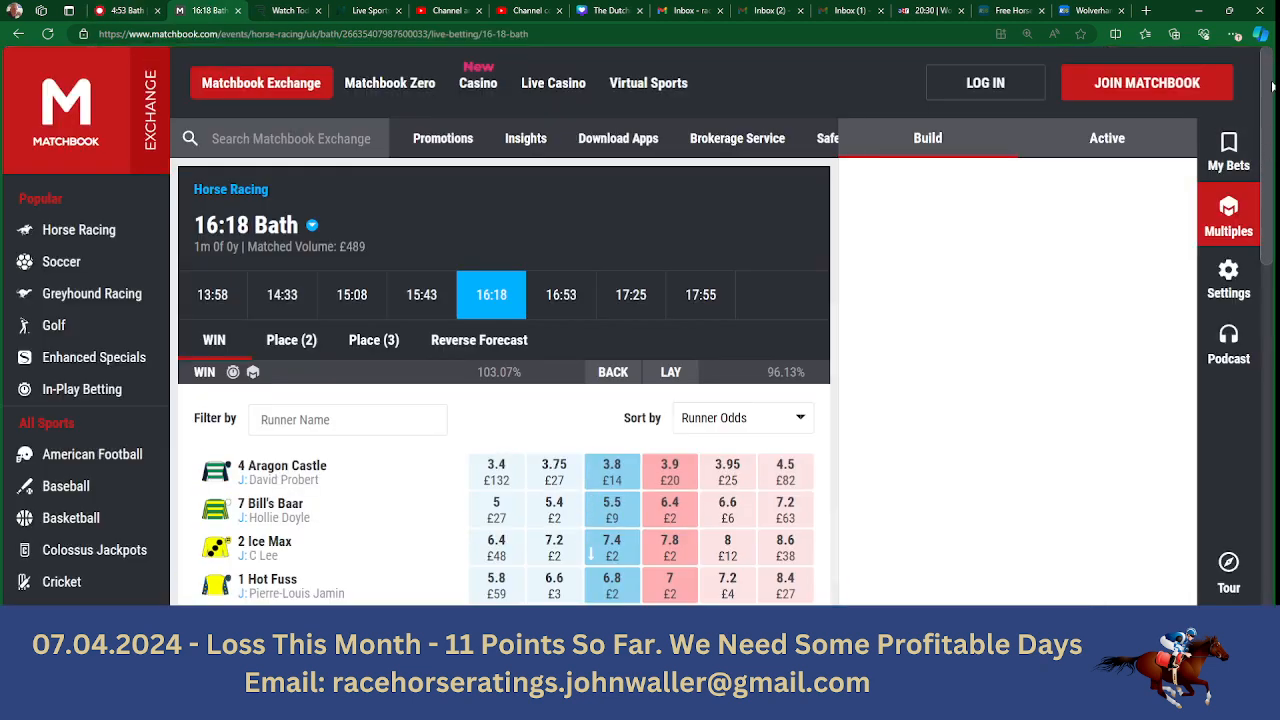
{"action": "left_click", "coordinate": [561, 296]}
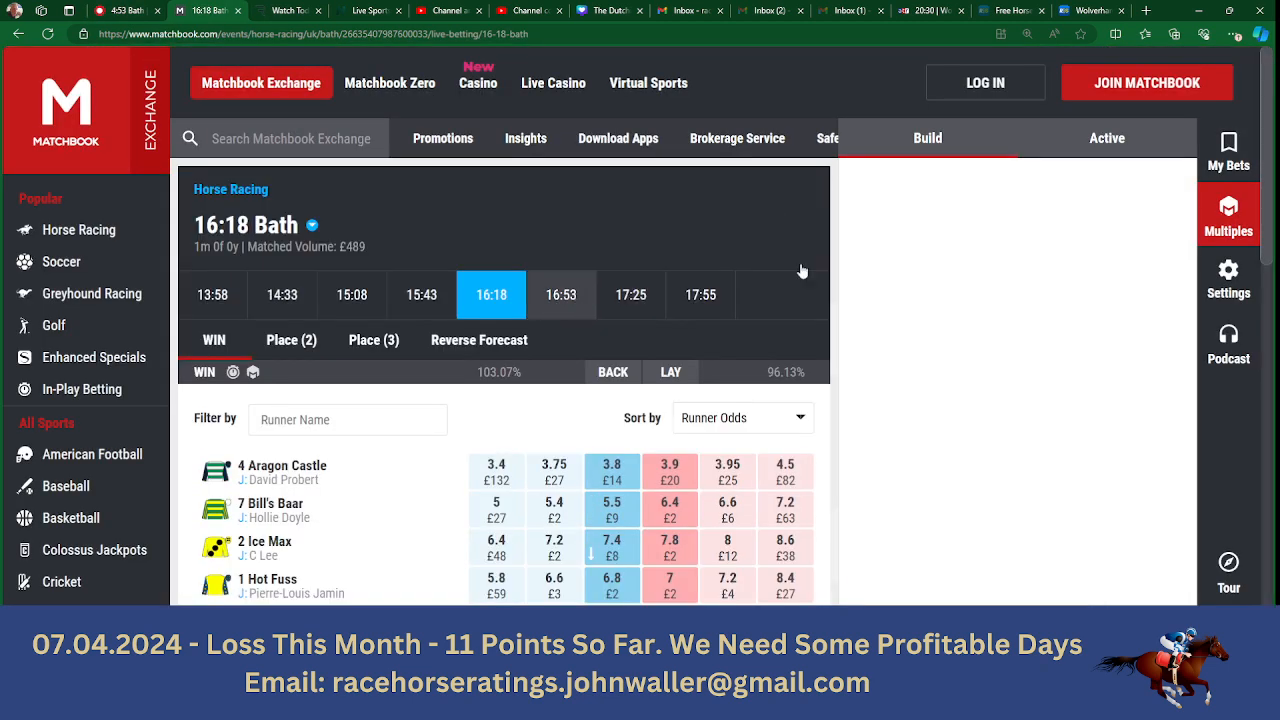
{"action": "scroll", "coordinate": [1271, 96], "scroll_direction": "down", "scroll_amount": 3}
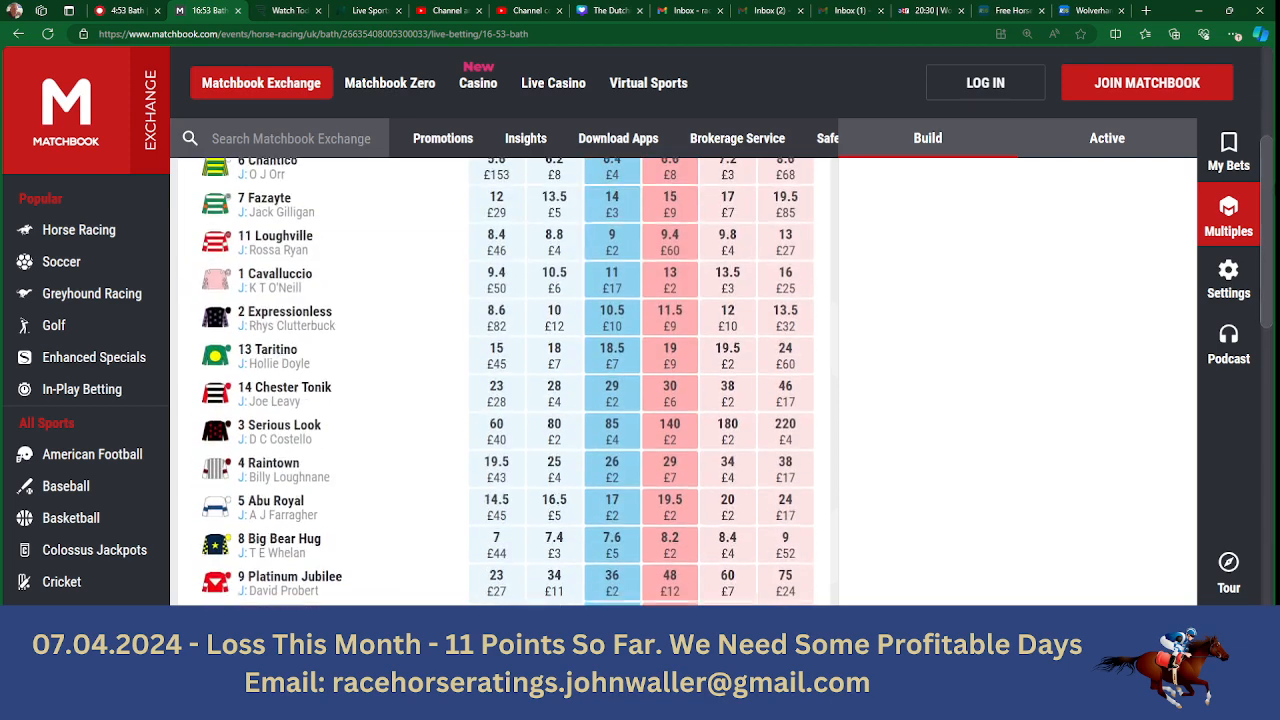
- Check Cavallucchio's back odds on Matchbook and enter 11 as its Betfair SP in the Bath 16.53 sheet
{"action": "key", "text": "alt+Tab"}
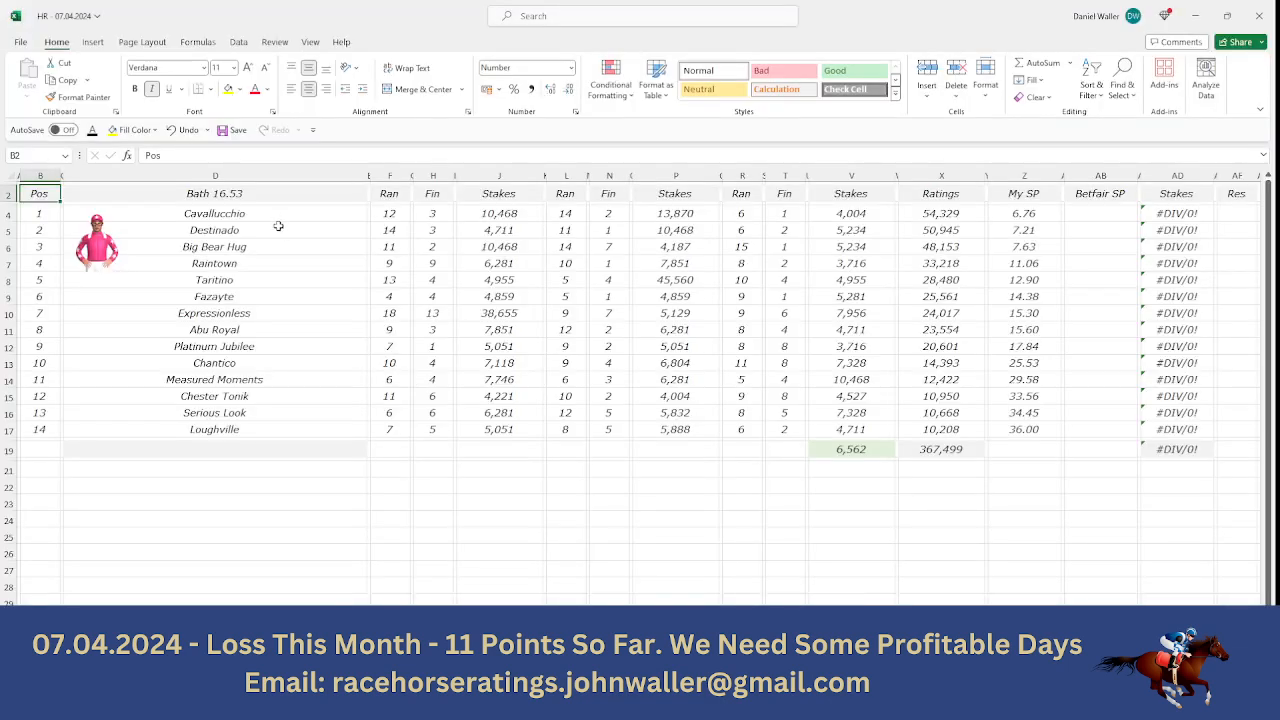
{"action": "left_click", "coordinate": [1072, 210]}
{"action": "key", "text": "alt+Tab"}
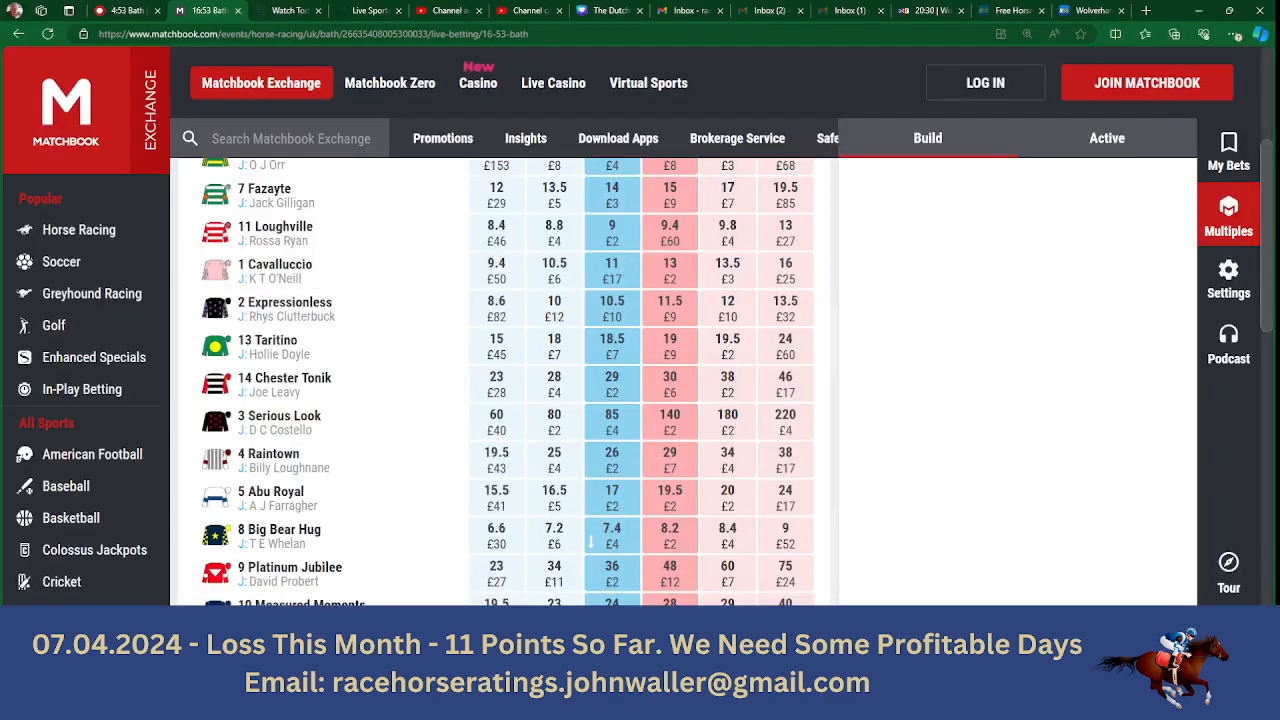
{"action": "mouse_move", "coordinate": [1269, 282]}
{"action": "left_mouse_down"}
{"action": "mouse_move", "coordinate": [1268, 246]}
{"action": "mouse_move", "coordinate": [1268, 263]}
{"action": "left_mouse_up"}
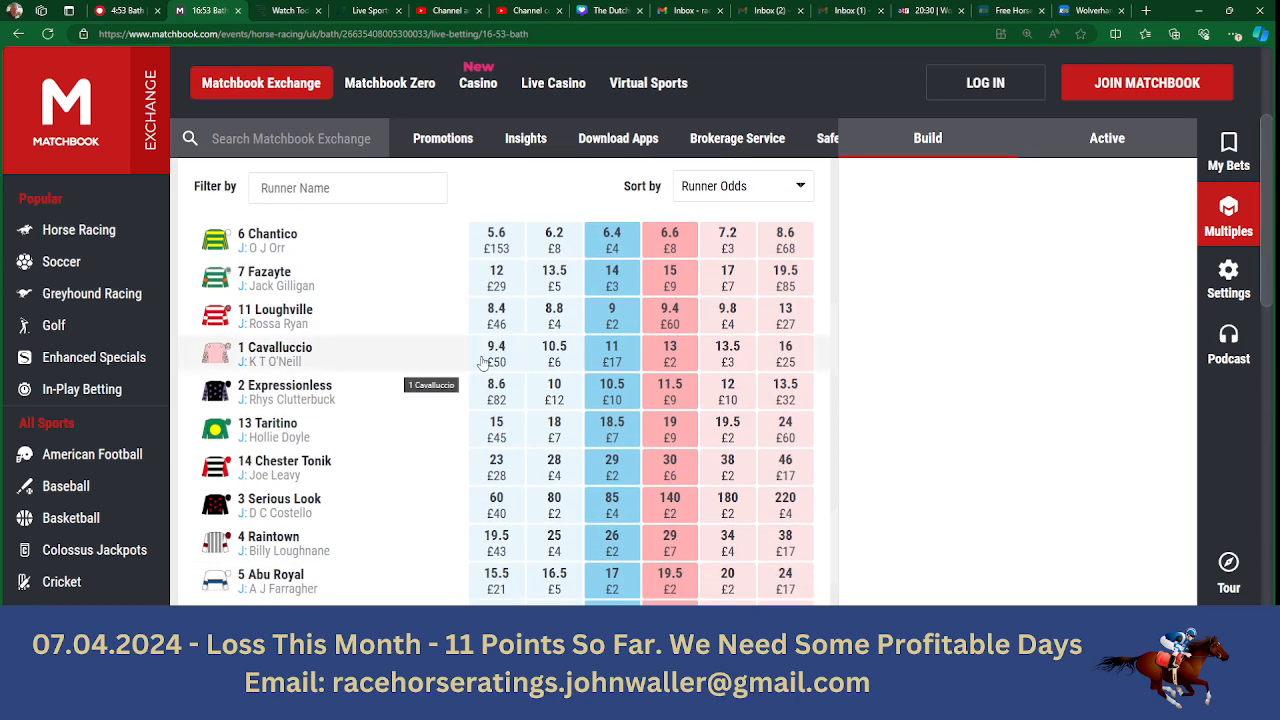
{"action": "left_click", "coordinate": [520, 702]}
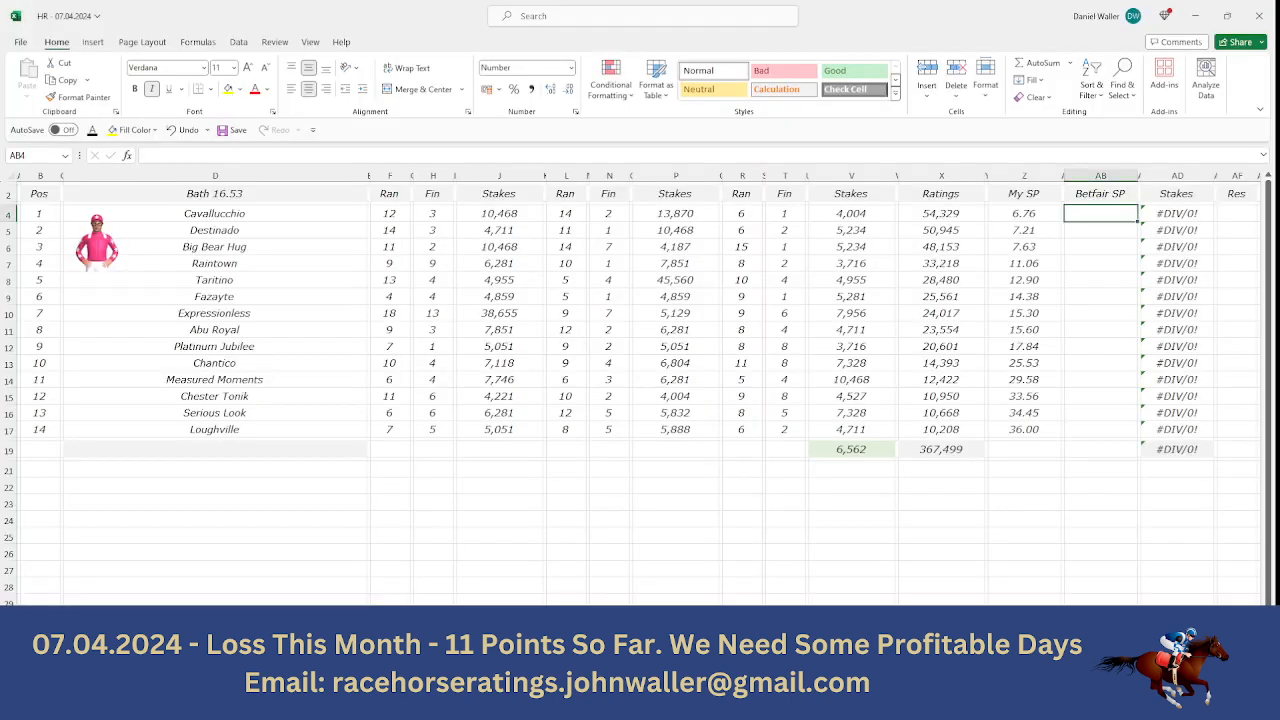
{"action": "type", "text": "11"}
{"action": "key", "text": "Tab"}
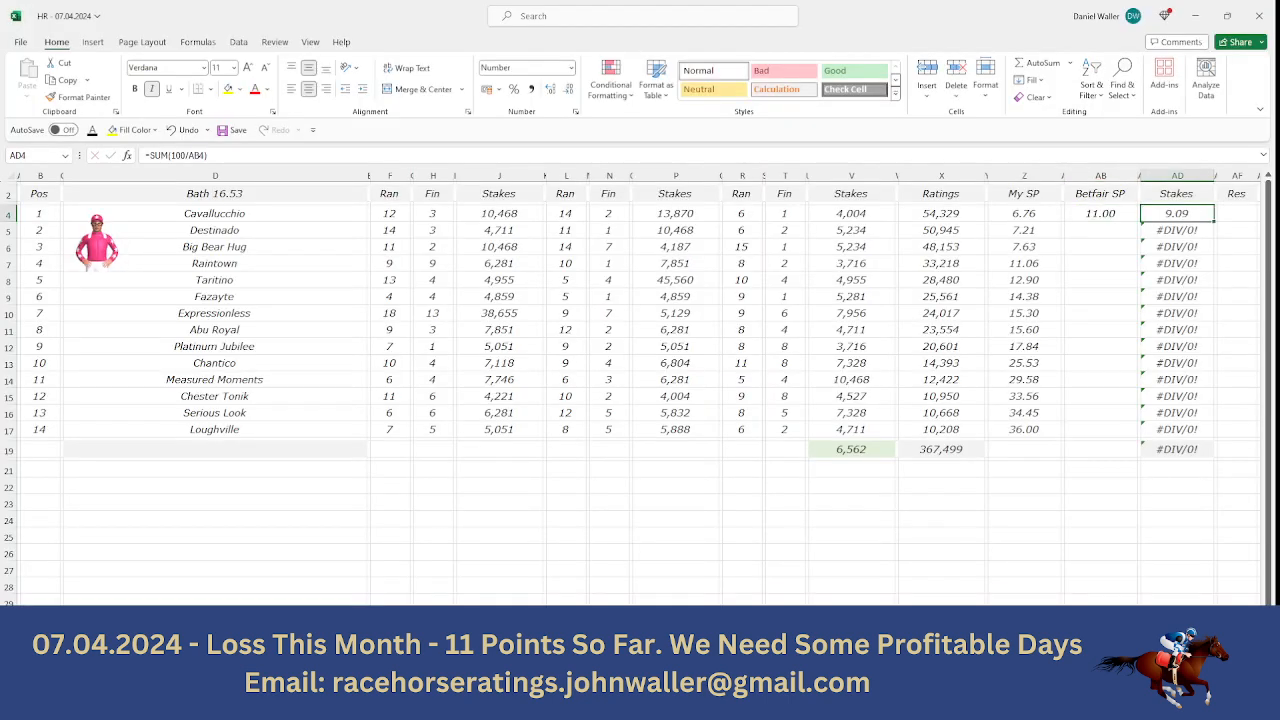
{"action": "key", "text": "Return"}
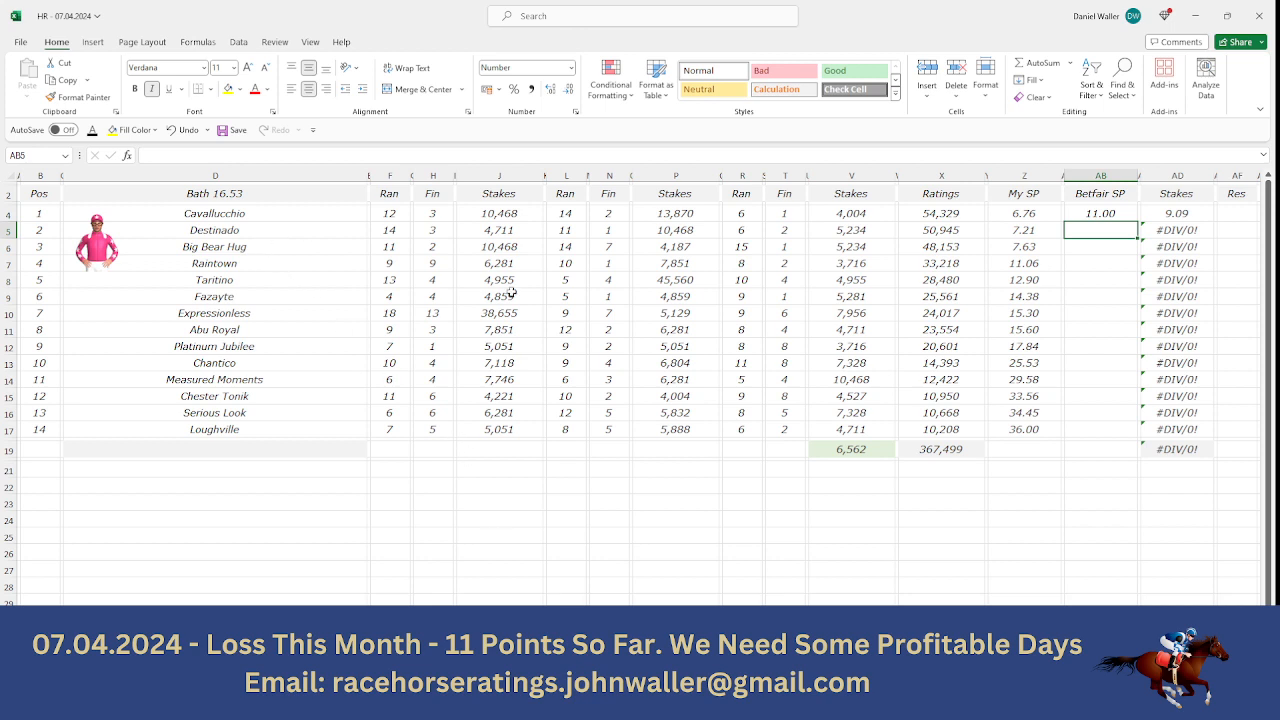
- Find Destinado's back odds on Matchbook and enter 6.4 as its Betfair SP in the Bath 16.53 sheet
{"action": "key", "text": "alt+Tab"}
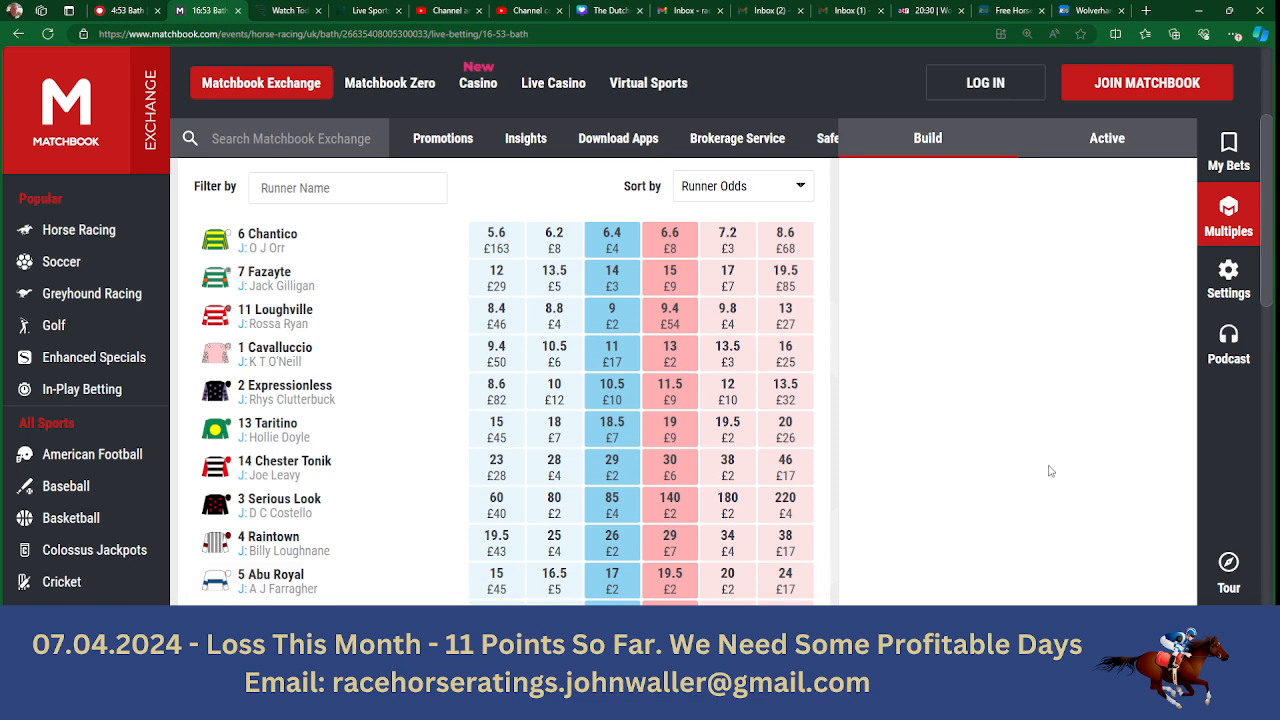
{"action": "scroll", "coordinate": [1270, 296], "scroll_direction": "down", "scroll_amount": 3}
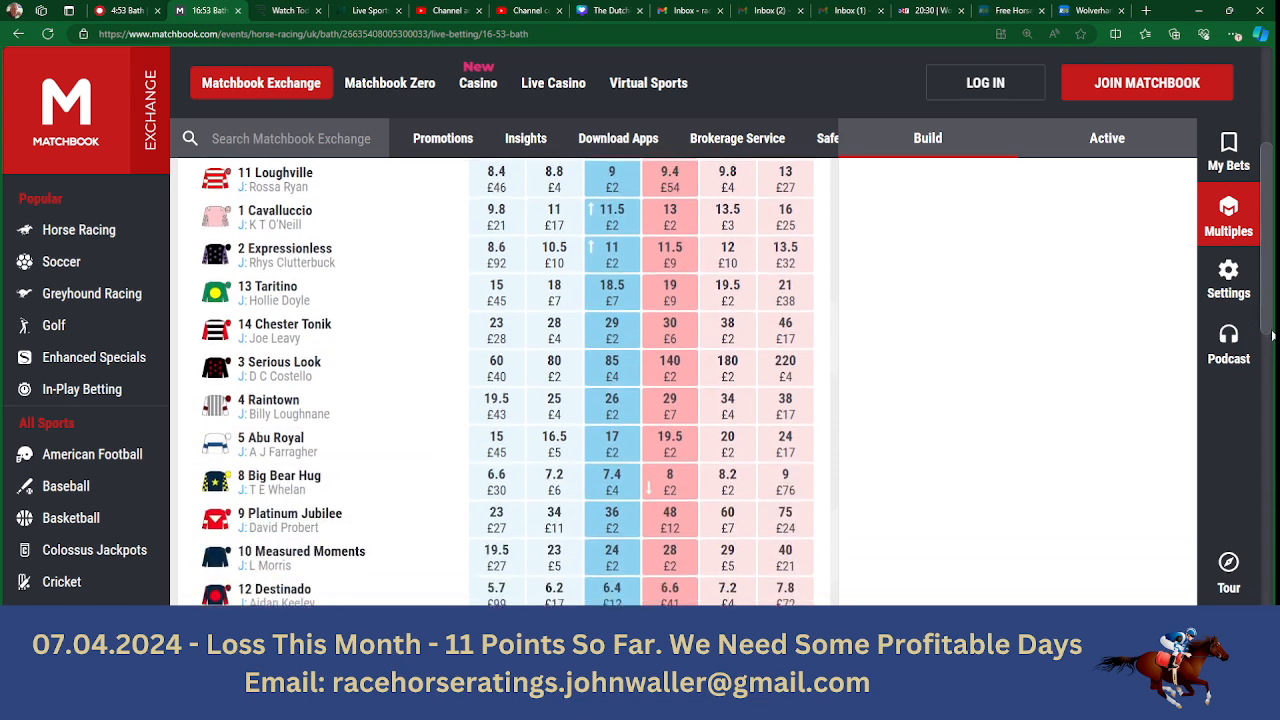
{"action": "scroll", "coordinate": [1272, 360], "scroll_direction": "down", "scroll_amount": 1}
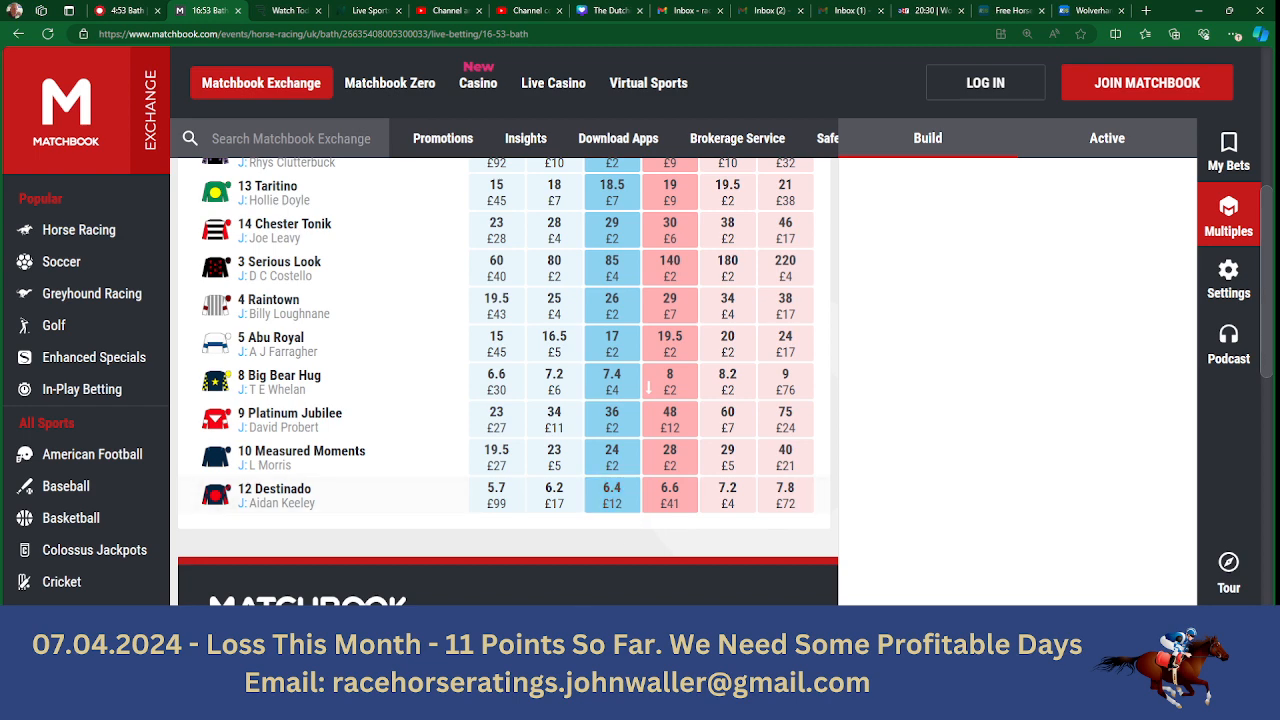
{"action": "key", "text": "alt+Tab"}
{"action": "type", "text": "6.4"}
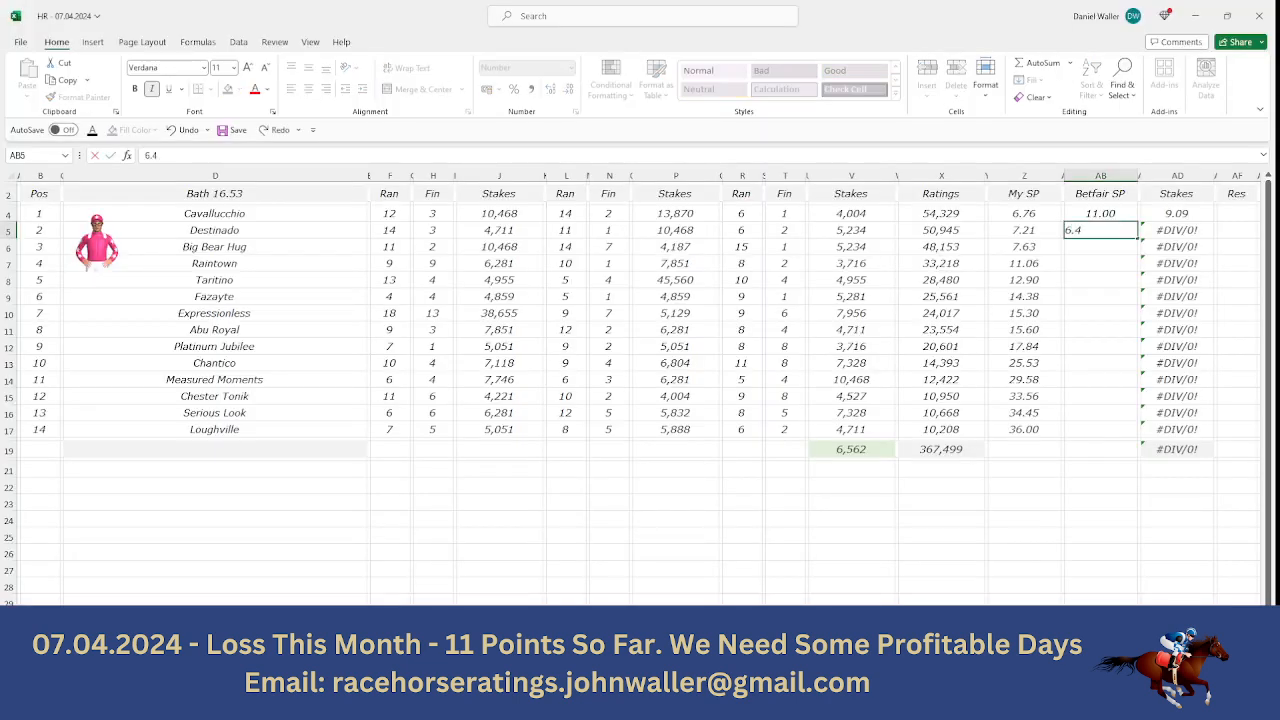
{"action": "key", "text": "Tab"}
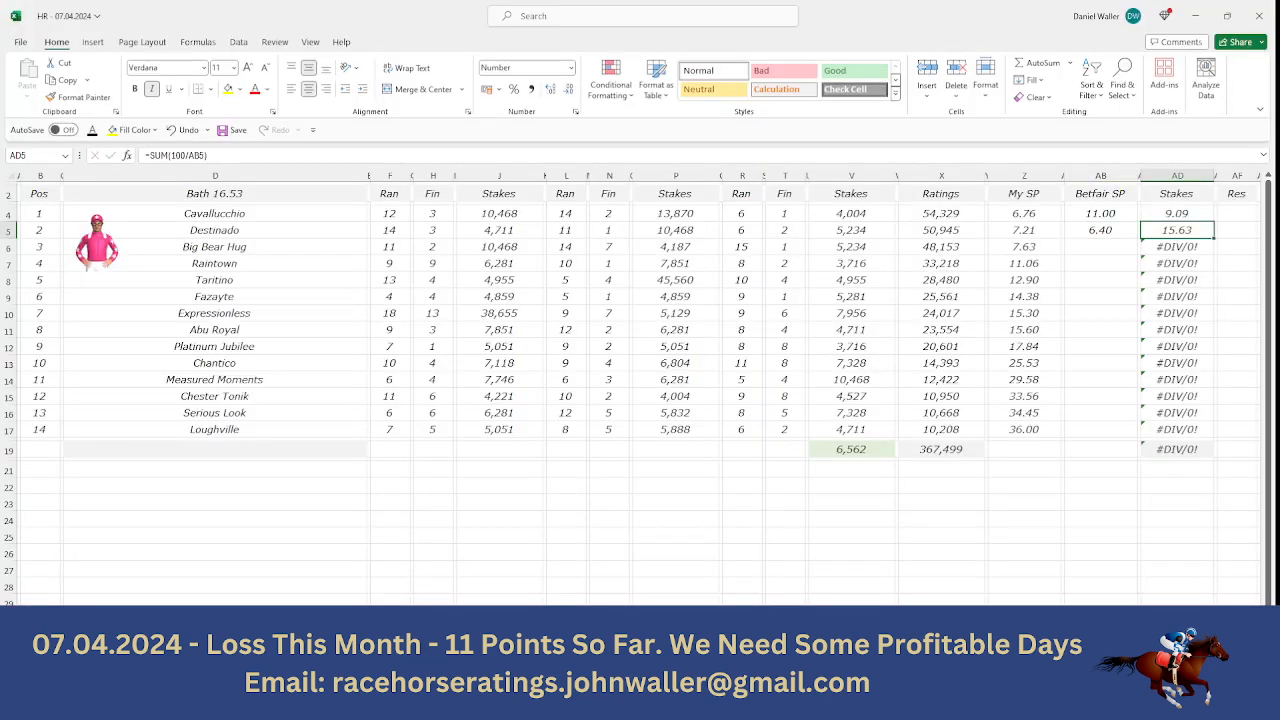
- Check Big Bear Hug's back odds on Matchbook and enter 7.4 as its Betfair SP in the sheet
{"action": "key", "text": "Down"}
{"action": "key", "text": "Left"}
{"action": "key", "text": "Left"}
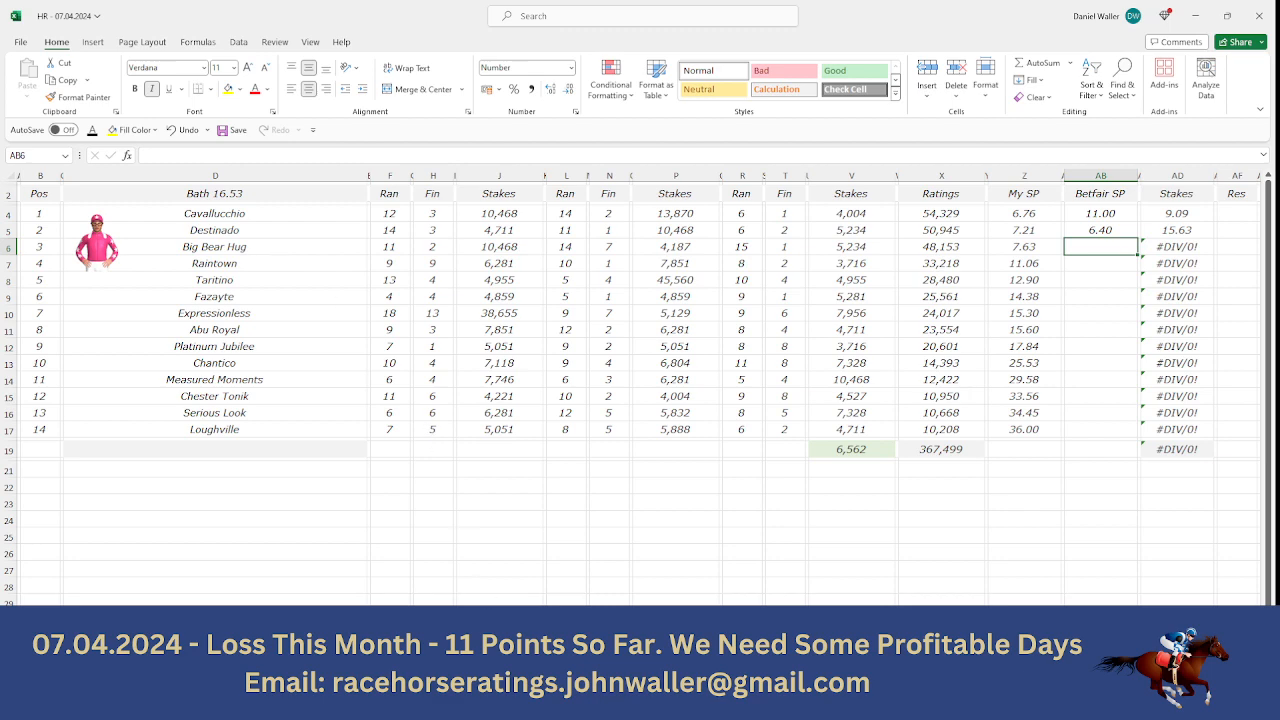
{"action": "left_click", "coordinate": [470, 704]}
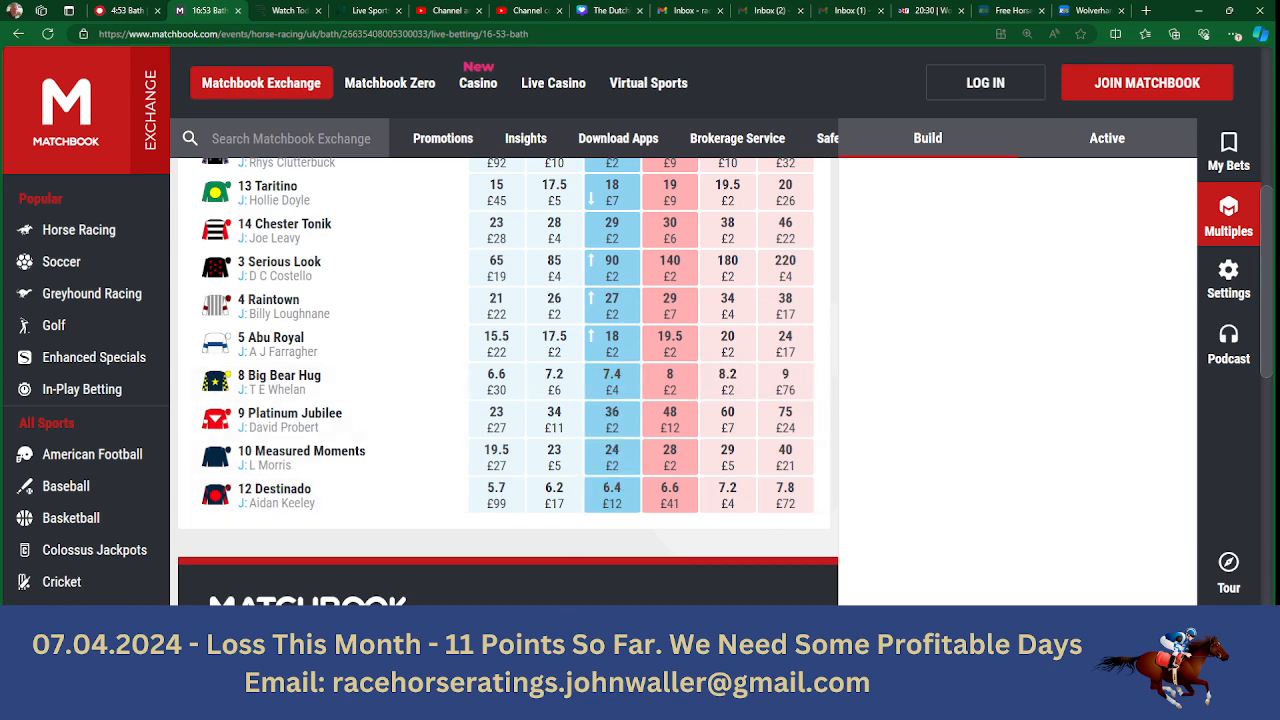
{"action": "left_click", "coordinate": [590, 704]}
{"action": "type", "text": "7"}
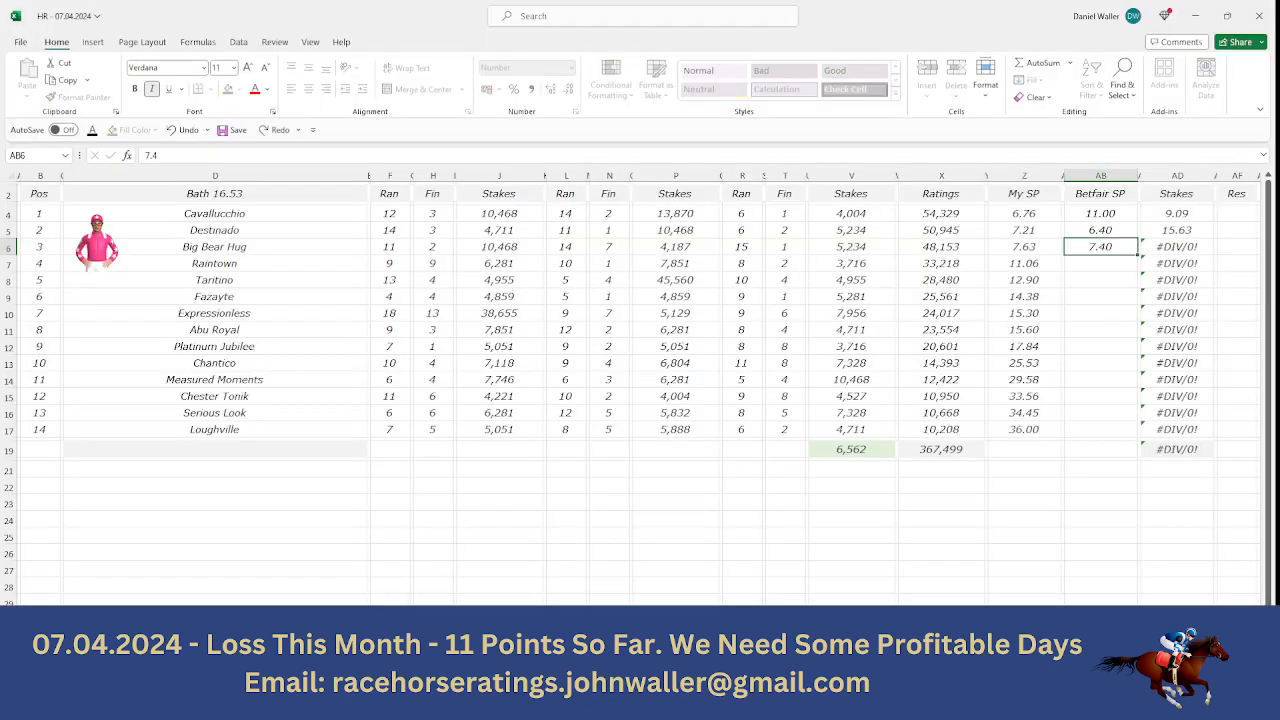
{"action": "type", "text": ".4"}
{"action": "key", "text": "Return"}
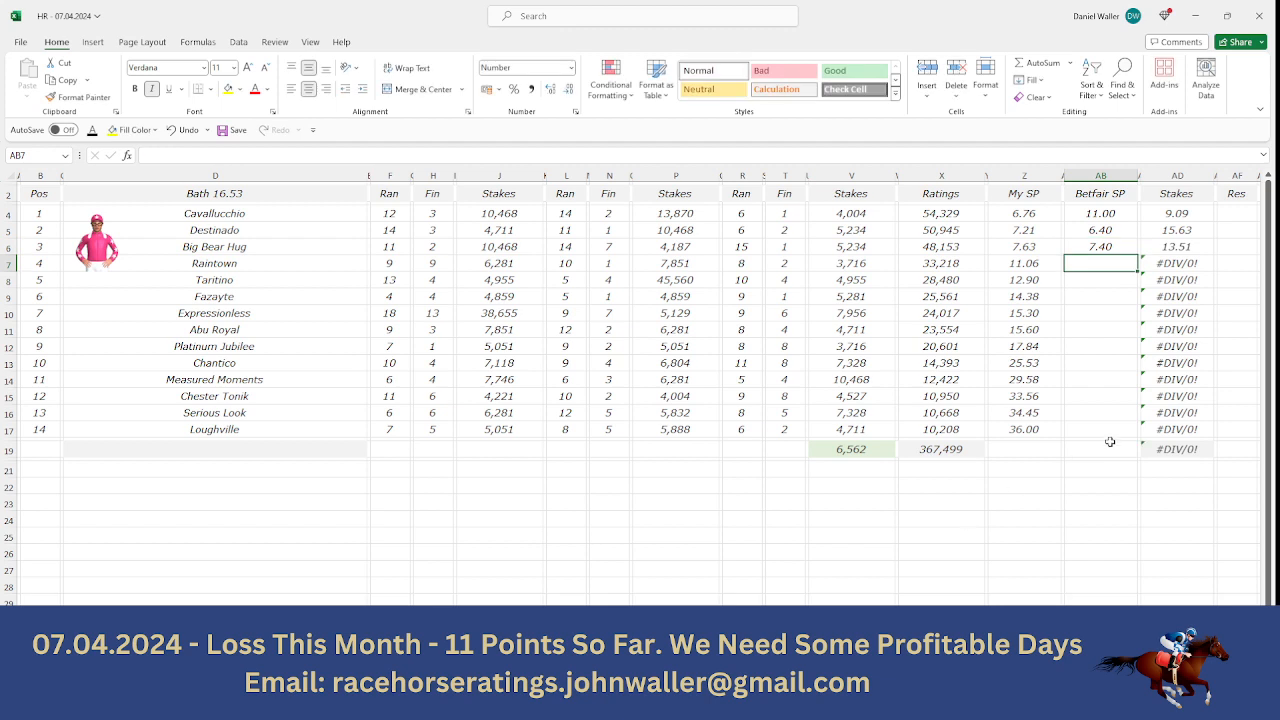
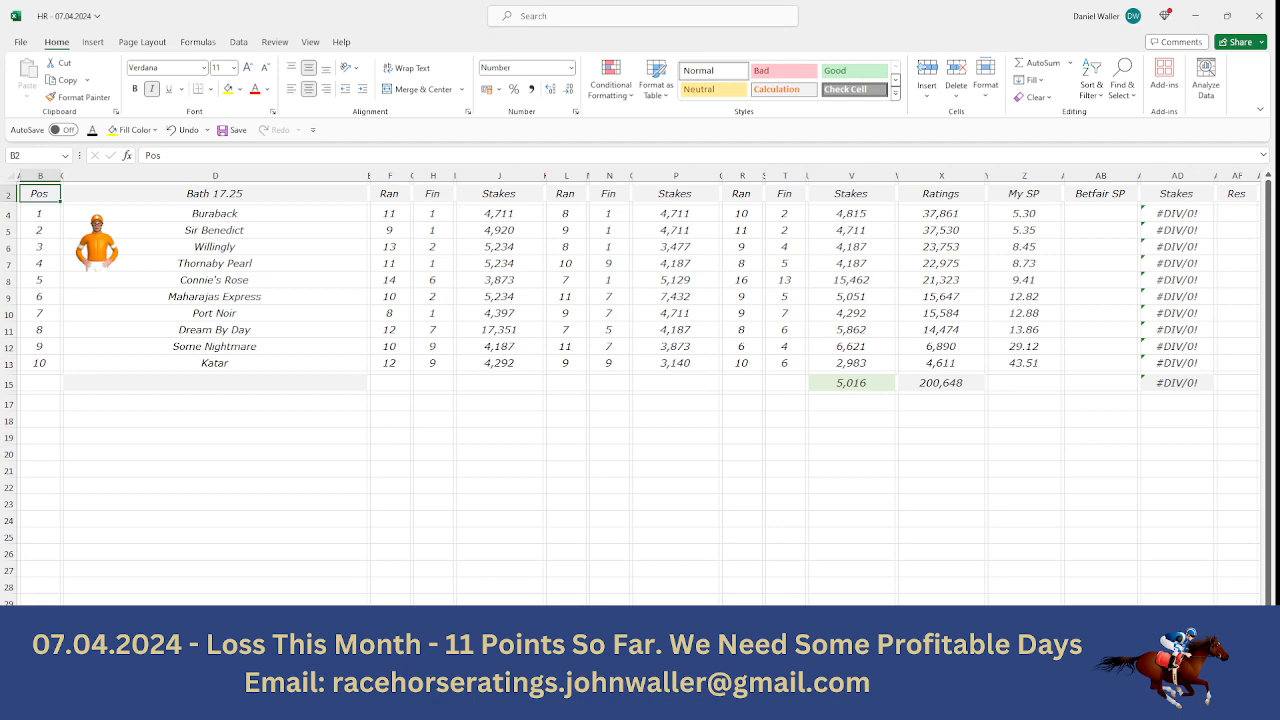
- Check Buraback's back odds on Matchbook and enter 13 as its Betfair SP in the Bath 17.25 sheet
{"action": "left_click", "coordinate": [1099, 212]}
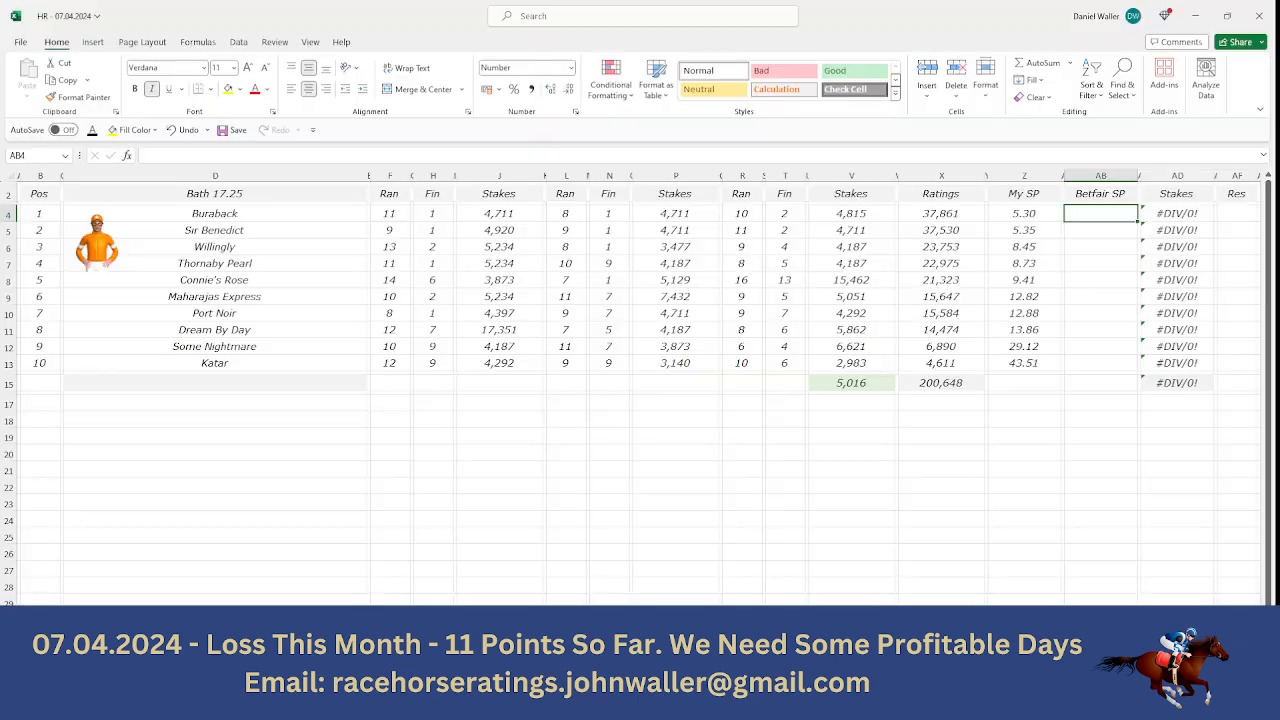
{"action": "type", "text": "13"}
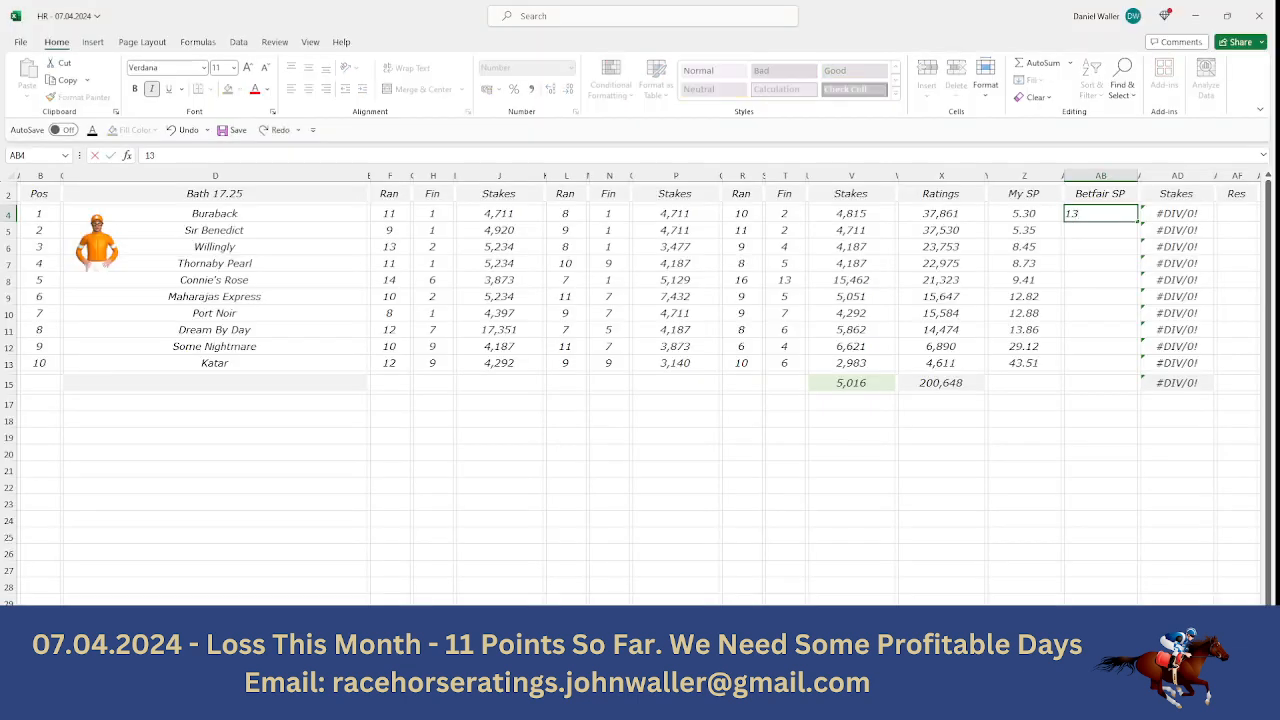
{"action": "key", "text": "Tab"}
{"action": "key", "text": "Tab"}
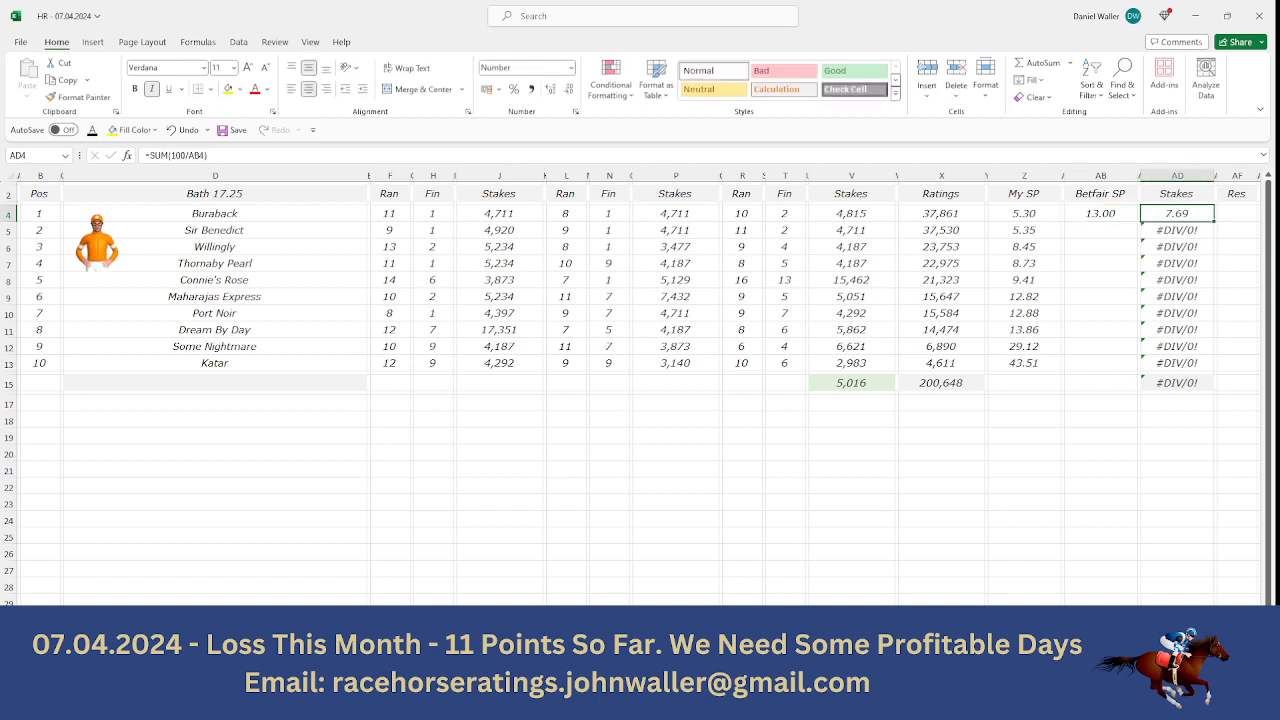
{"action": "key", "text": "Return"}
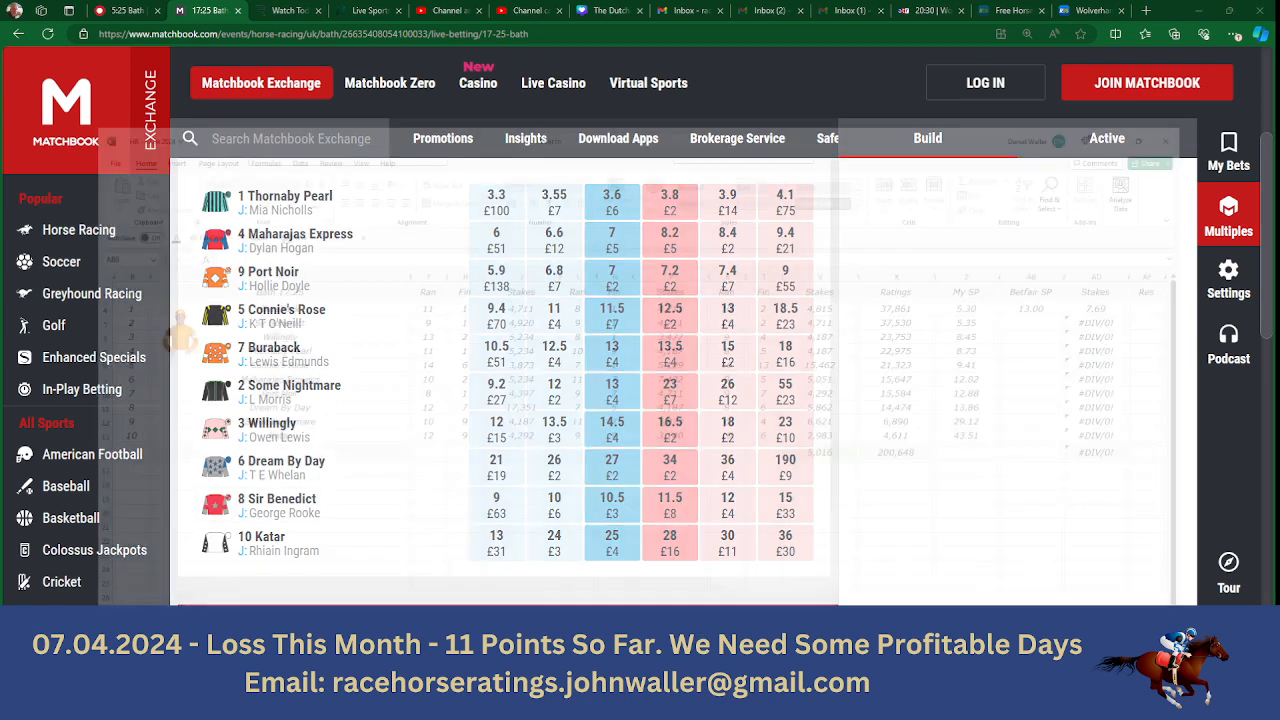
- Check Sir Benedict's back odds on Matchbook and enter 10.5 as its Betfair SP in the Bath 17.25 sheet
{"action": "type", "text": "10.5"}
{"action": "key", "text": "Tab"}
{"action": "key", "text": "Tab"}
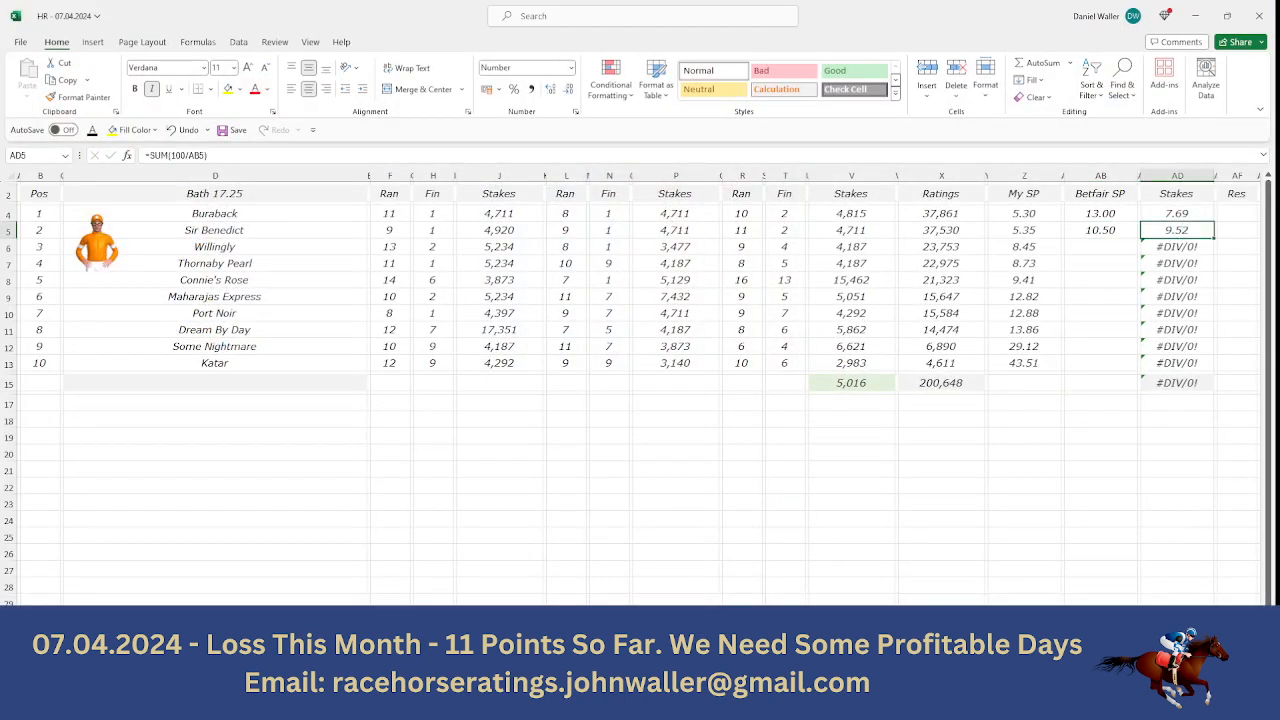
- Look up Willingly's back odds on Matchbook and enter 14.5 as its Betfair SP in the Bath 17.25 sheet
{"action": "key", "text": "Down"}
{"action": "key", "text": "Left"}
{"action": "key", "text": "Left"}
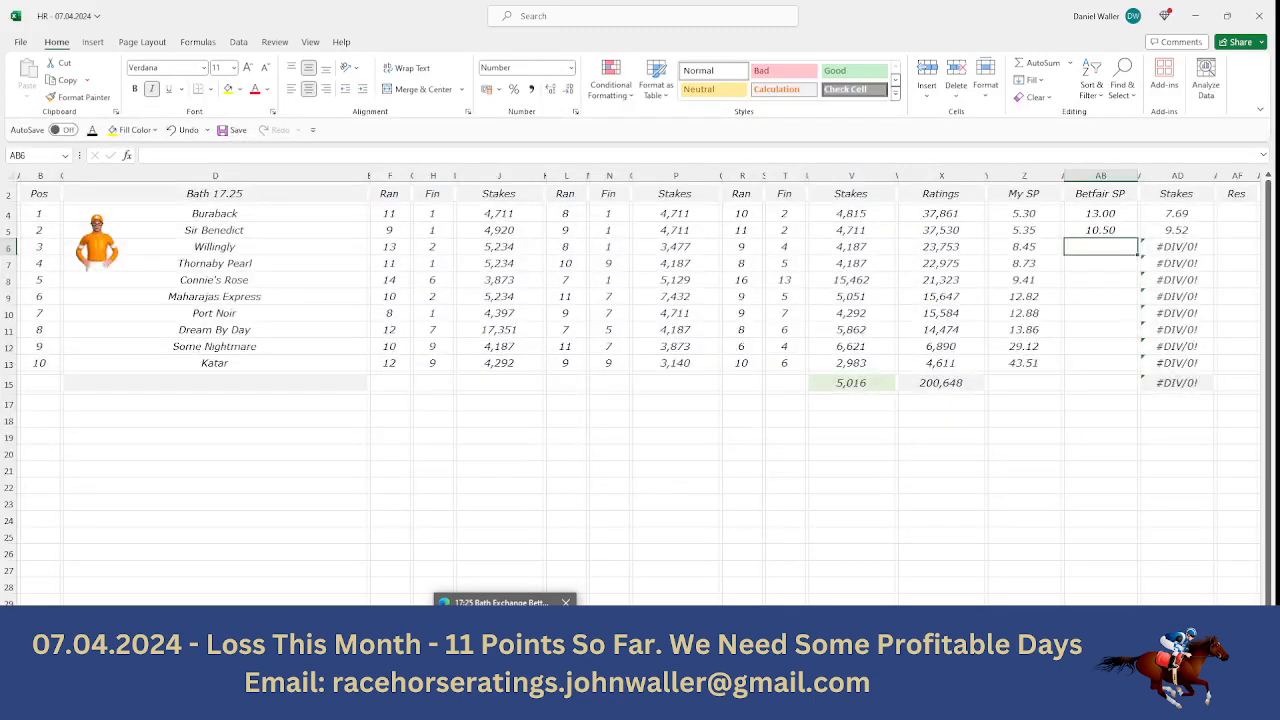
{"action": "left_click", "coordinate": [505, 652]}
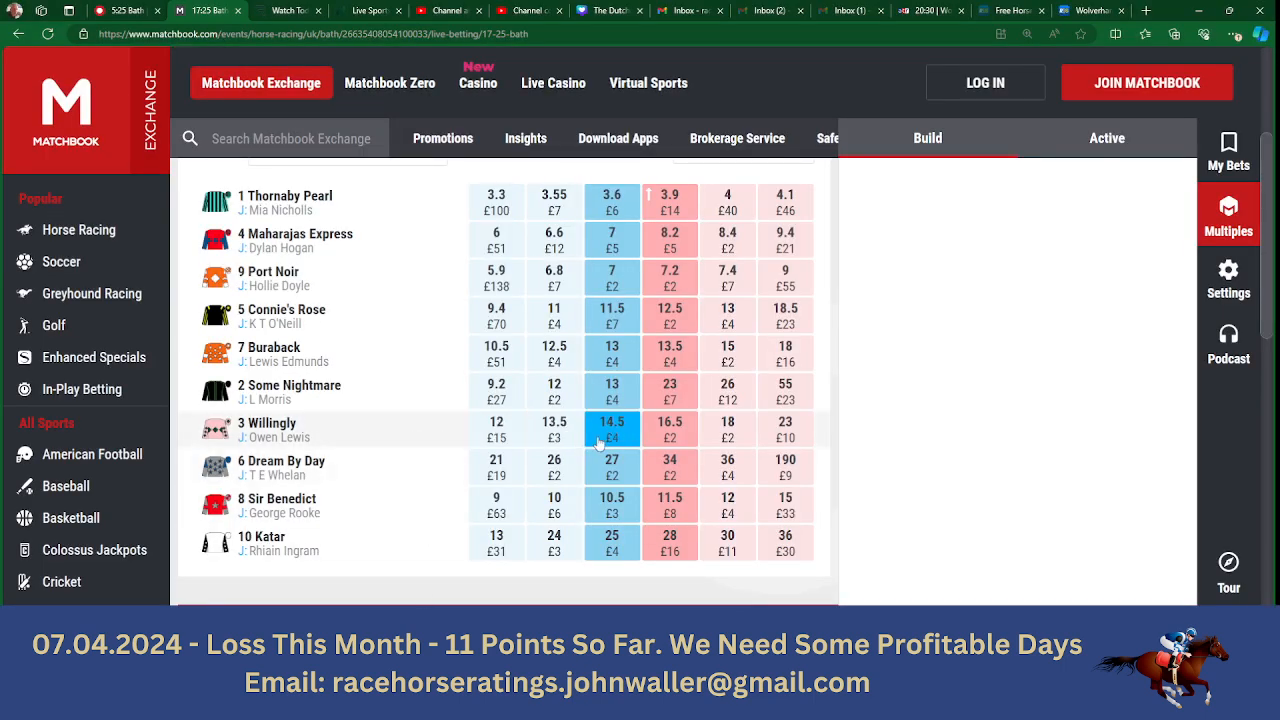
{"action": "left_click", "coordinate": [562, 705]}
{"action": "type", "text": "1"}
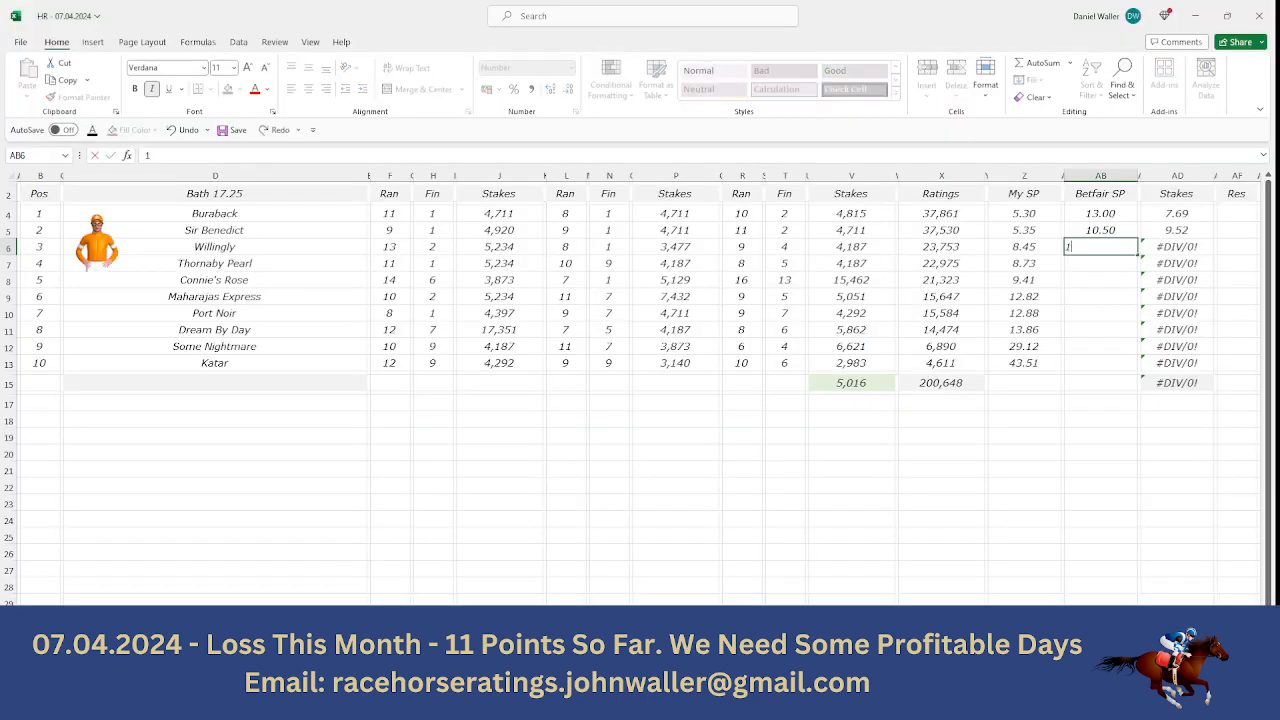
{"action": "type", "text": "4.5"}
{"action": "key", "text": "Tab"}
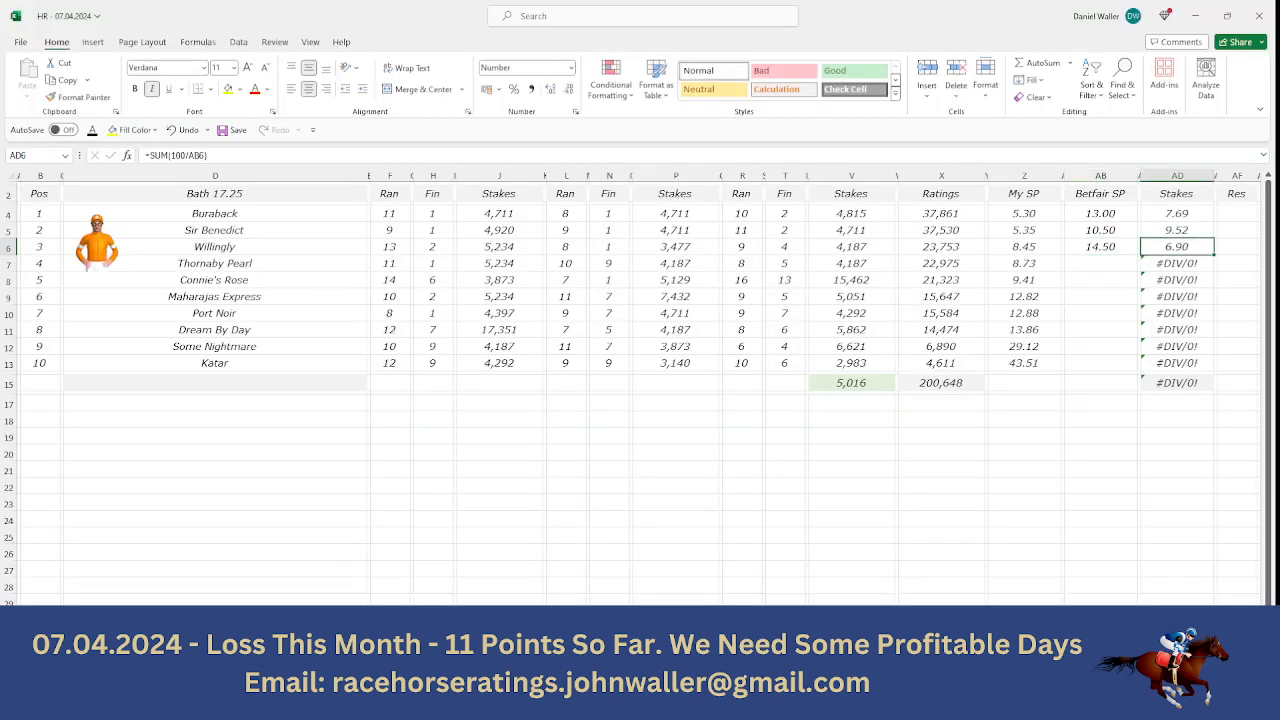
{"action": "key", "text": "Return"}
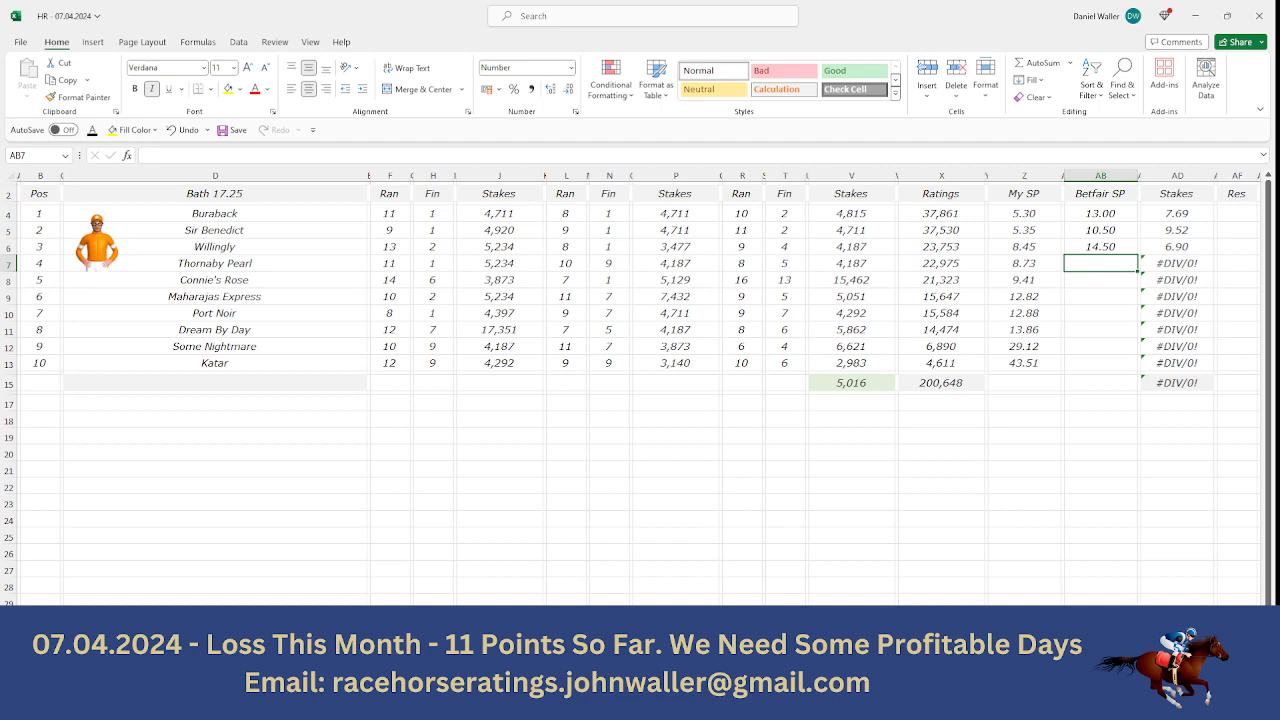
- Find Thornaby Pearl's back odds on Matchbook and enter 3.6 as its Betfair SP in the sheet
{"action": "key", "text": "alt+Tab"}
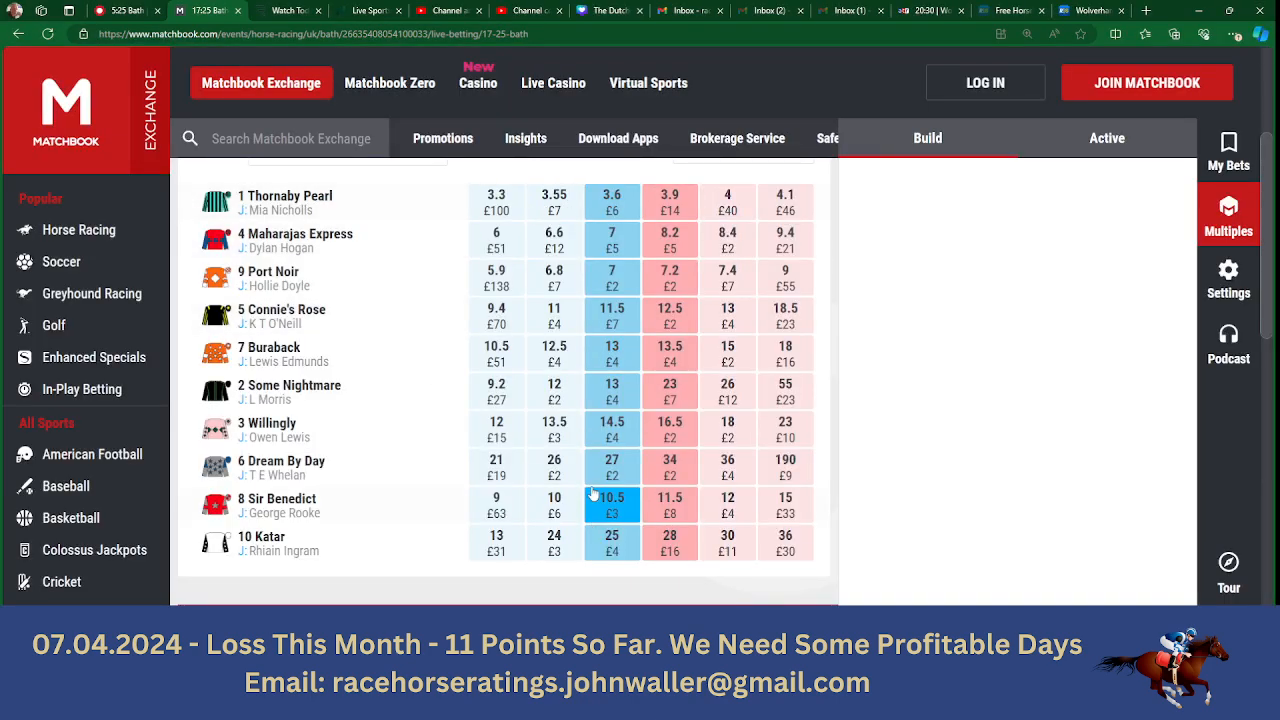
{"action": "key", "text": "alt+Tab"}
{"action": "type", "text": "3."}
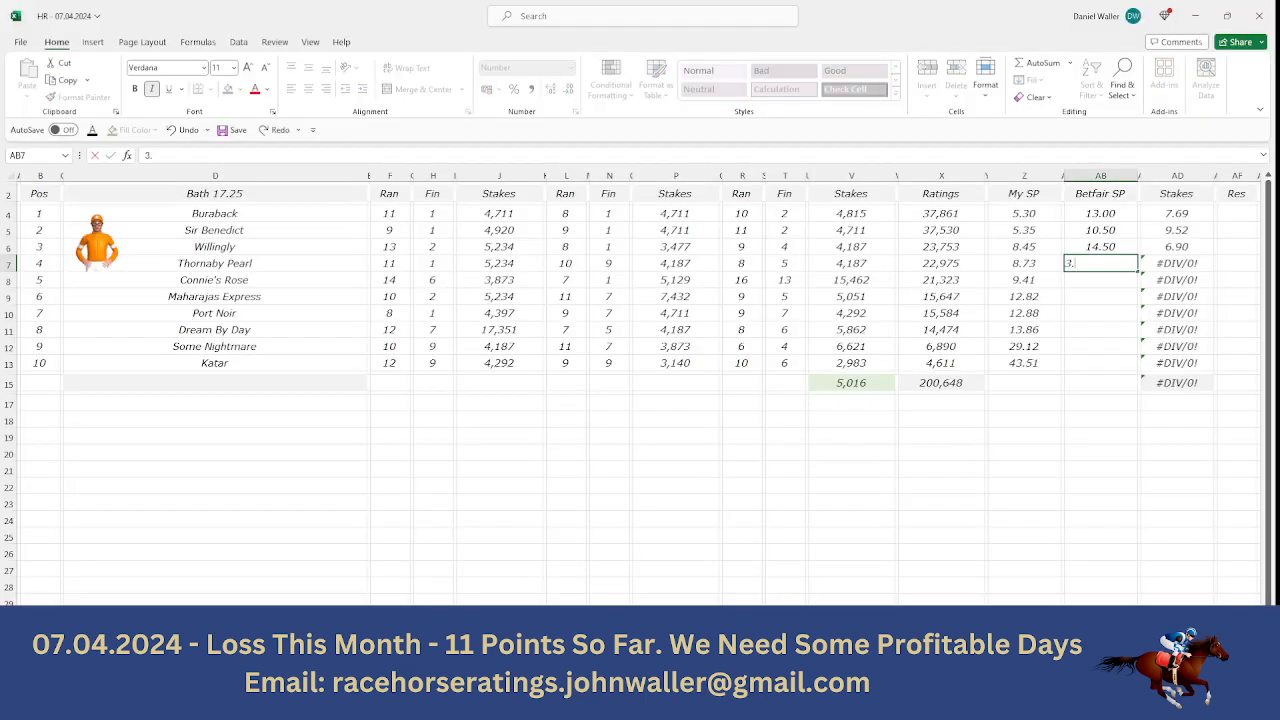
{"action": "key", "text": "Tab"}
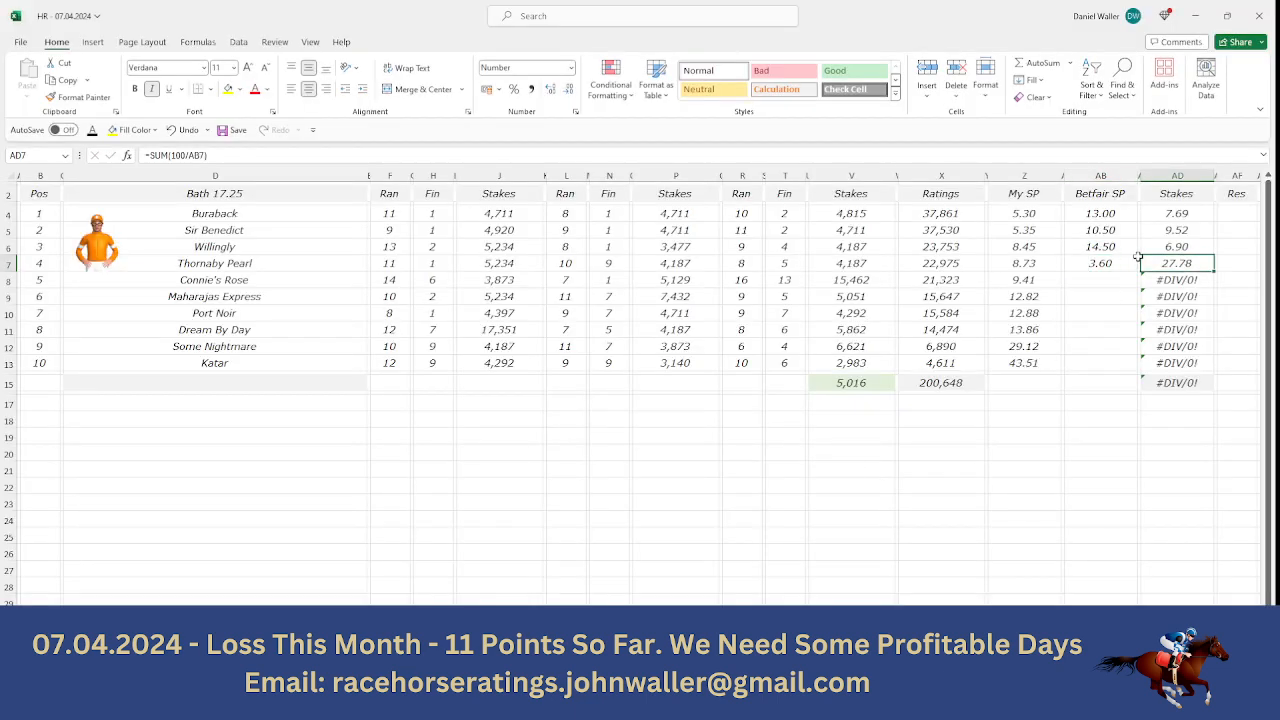
- Check the summed stakes of the top-rated horses and set Thornaby Pearl's stake to 25.89
{"action": "left_click_drag", "start_coordinate": [1178, 208], "coordinate": [1178, 264]}
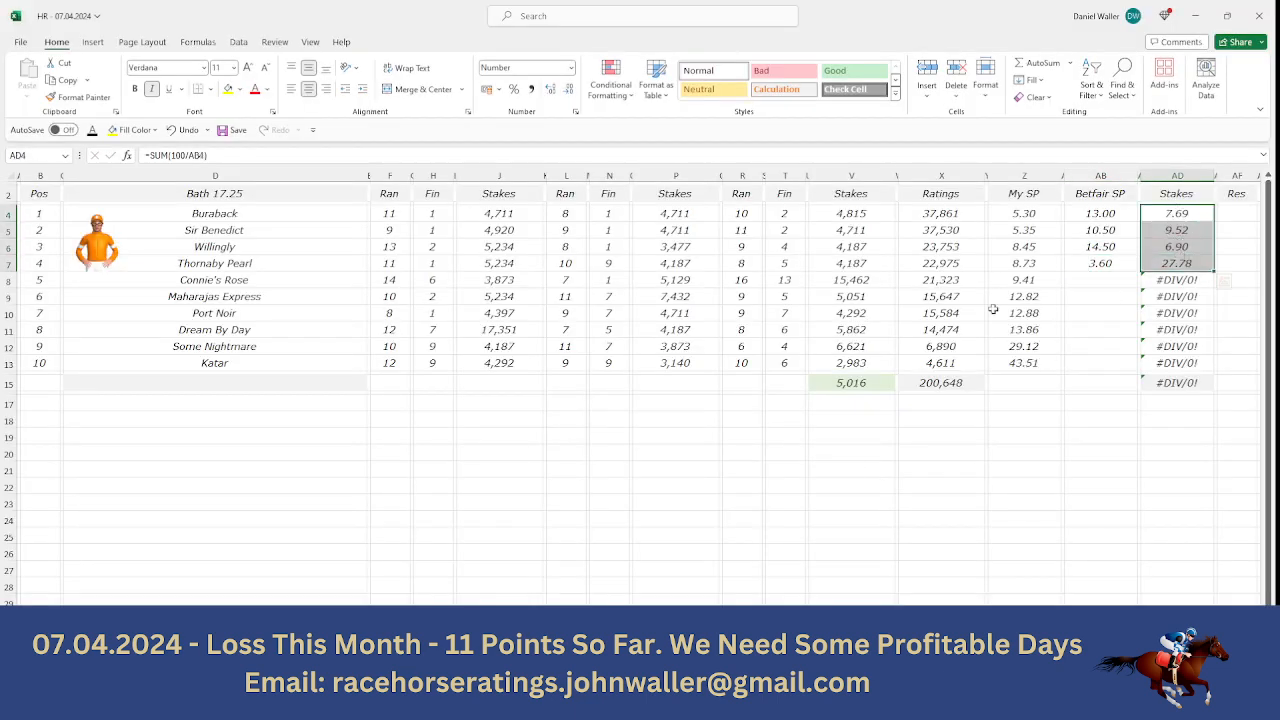
{"action": "left_click_drag", "start_coordinate": [1168, 216], "coordinate": [1168, 247]}
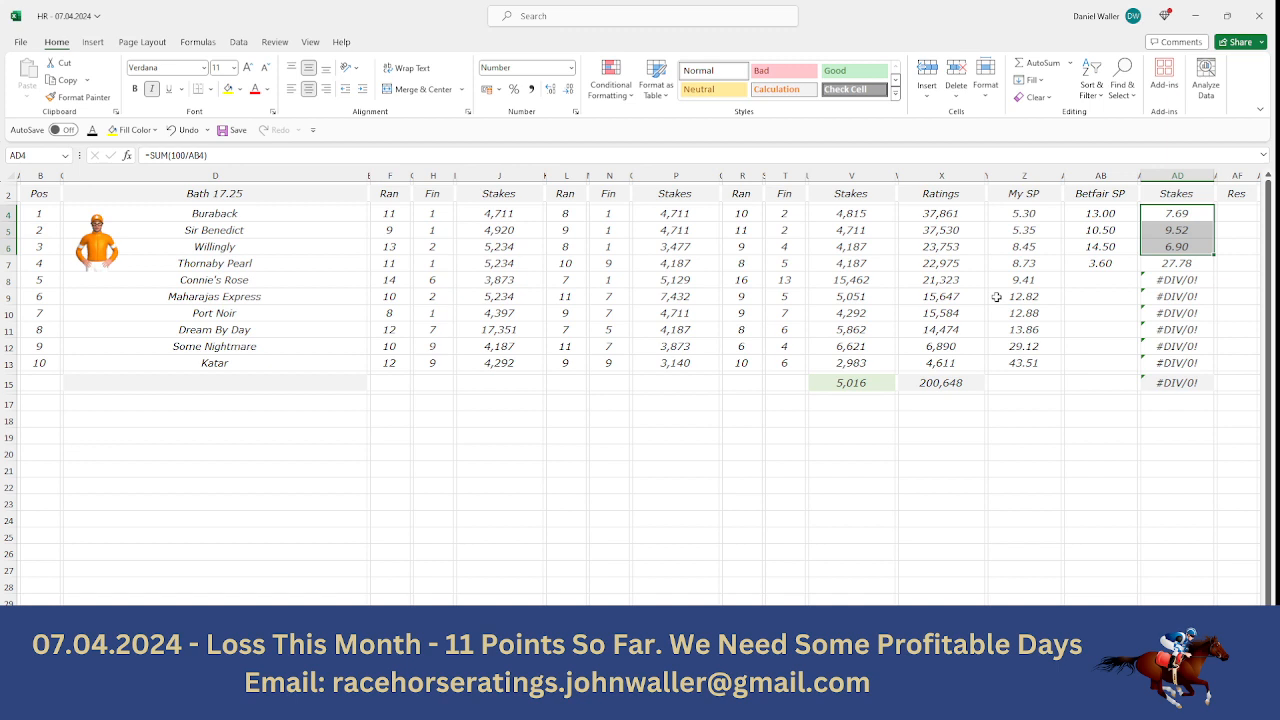
{"action": "left_click", "coordinate": [1173, 264]}
{"action": "type", "text": "25.89"}
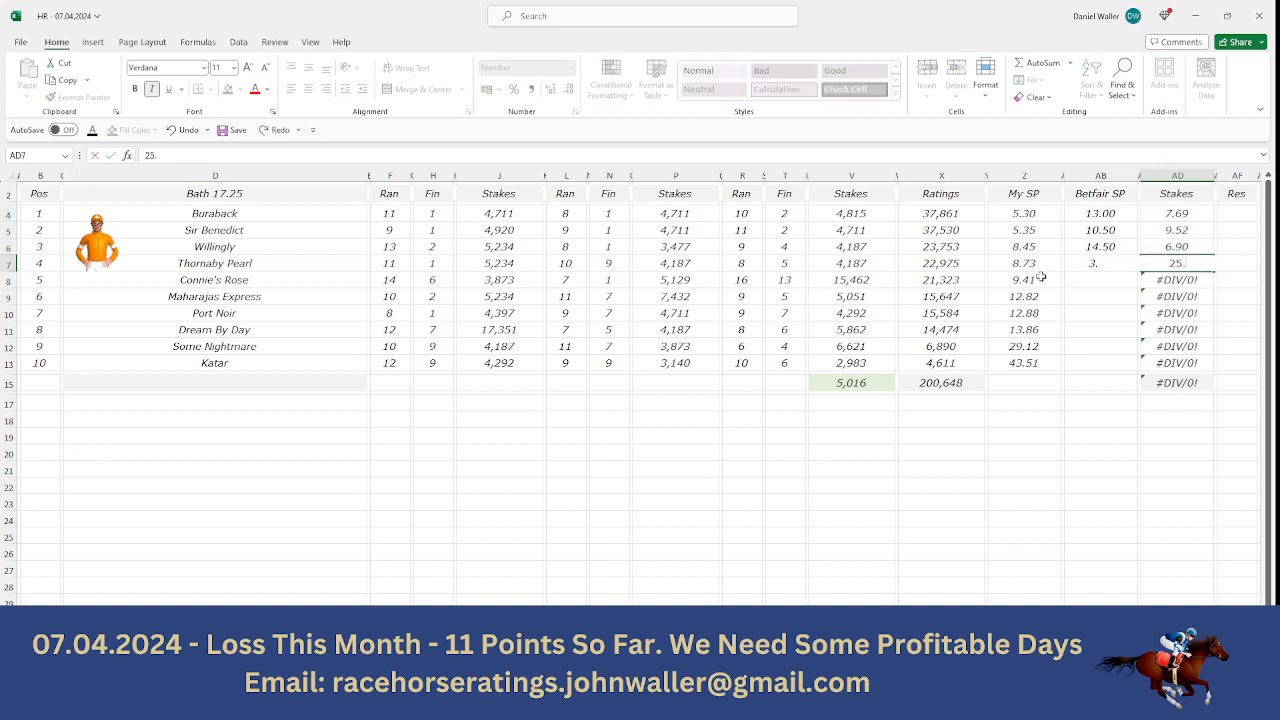
{"action": "key", "text": "Return"}
- Clear the stake formulas for the horses rated fifth to tenth, from Connie's Rose down to Katar
{"action": "key", "text": "BackSpace"}
{"action": "key", "text": "Return"}
{"action": "key", "text": "BackSpace"}
{"action": "key", "text": "Return"}
{"action": "key", "text": "BackSpace"}
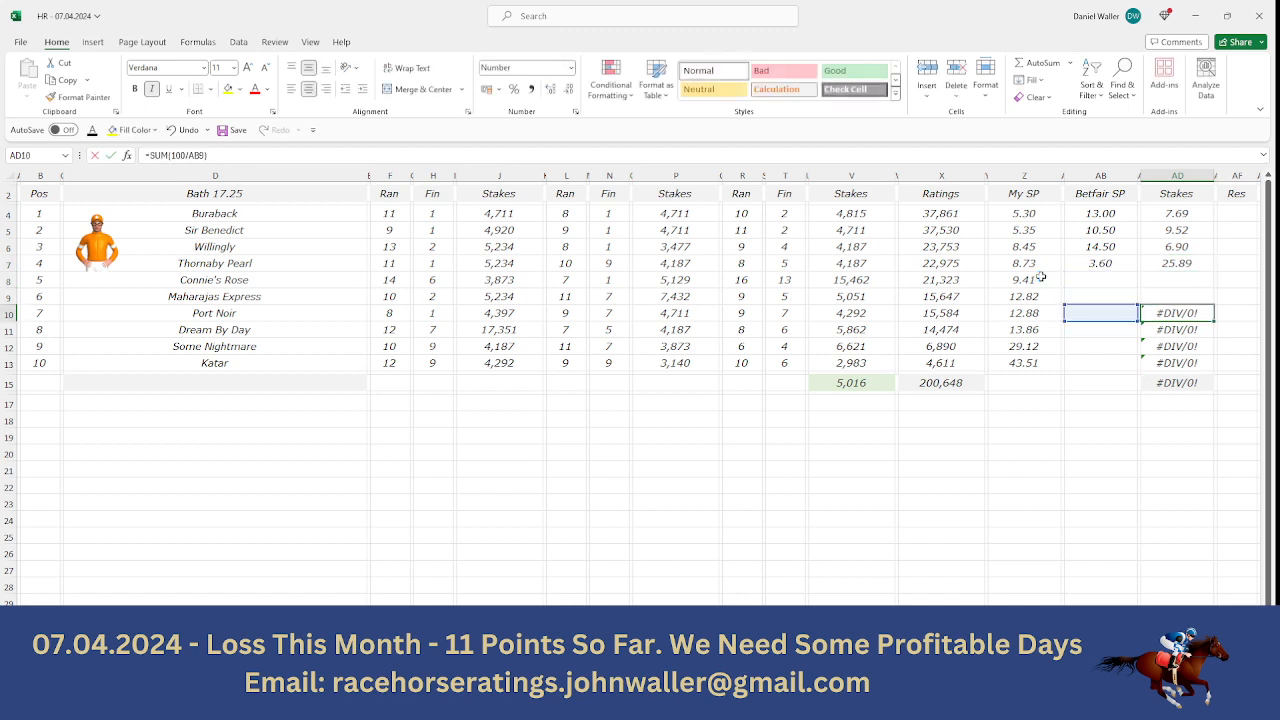
{"action": "key", "text": "Return"}
{"action": "key", "text": "BackSpace"}
{"action": "key", "text": "Return"}
{"action": "key", "text": "BackSpace"}
{"action": "key", "text": "Return"}
{"action": "key", "text": "BackSpace"}
{"action": "key", "text": "BackSpace"}
{"action": "key", "text": "Up"}
{"action": "key", "text": "Up"}
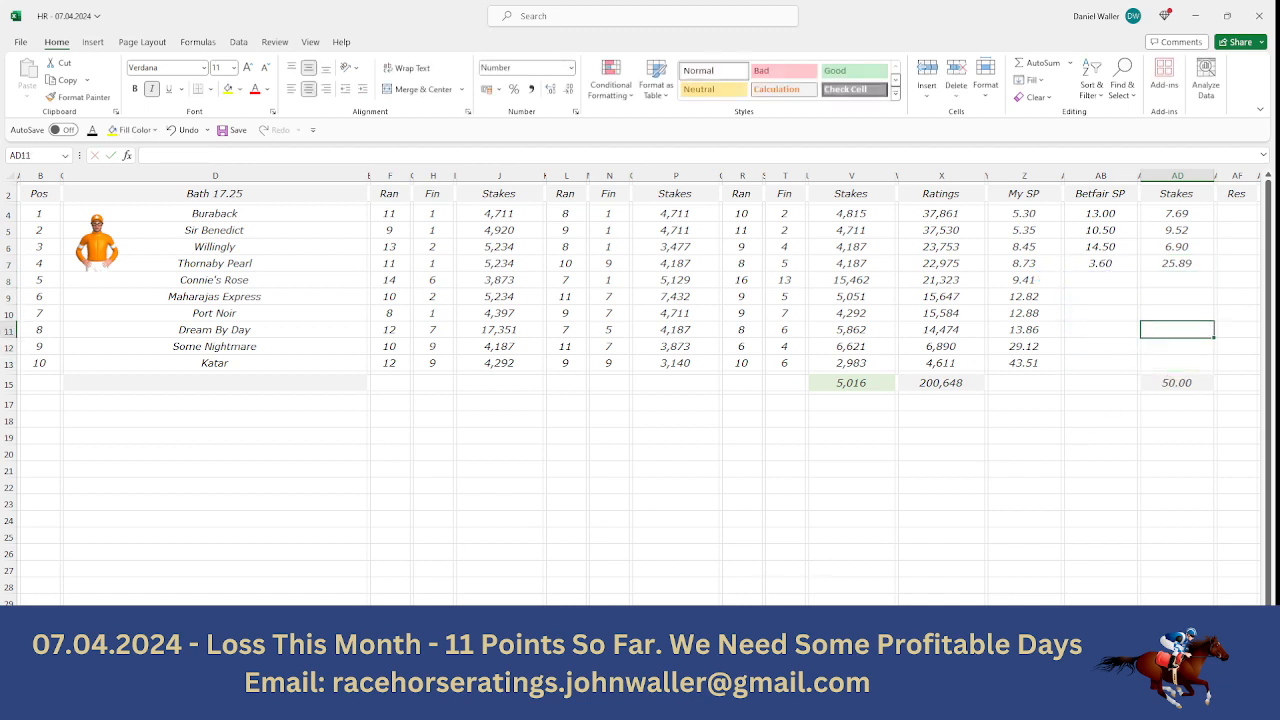
- Calculate Thornaby Pearl's return in Calculator by multiplying its 25.89 stake by odds of 3.6
{"action": "mouse_move", "coordinate": [570, 706]}
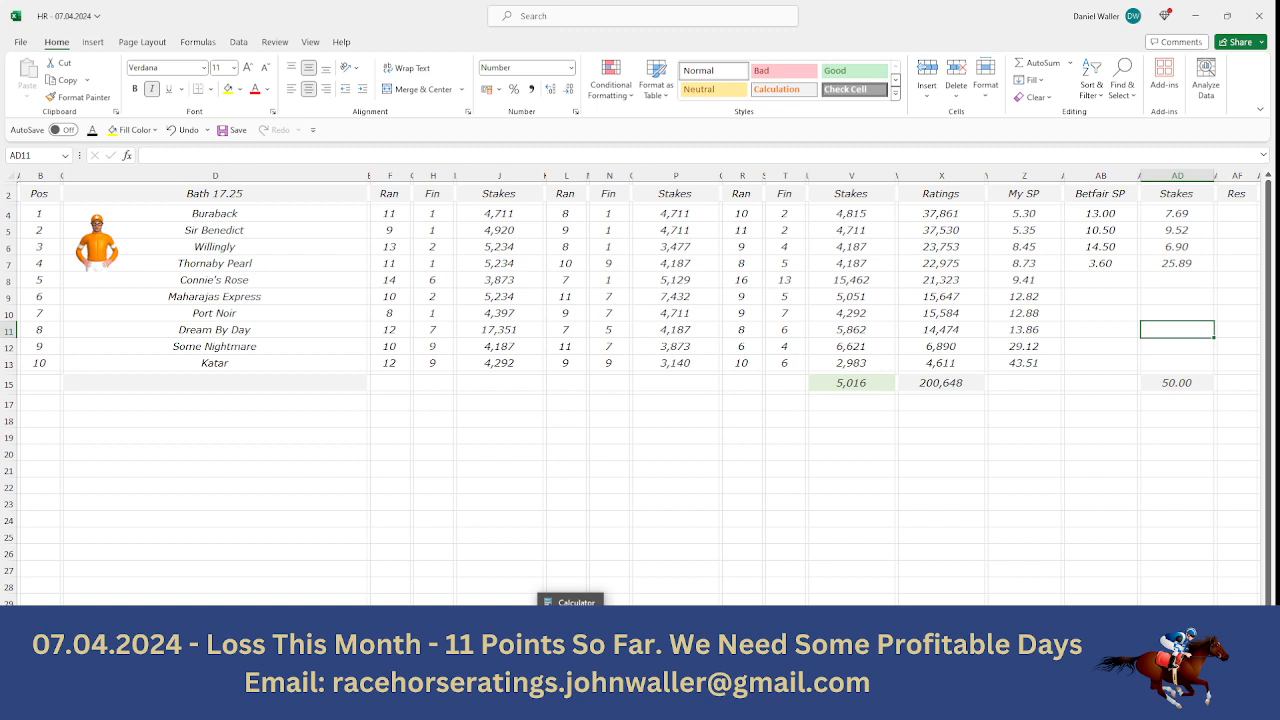
{"action": "left_click", "coordinate": [570, 706]}
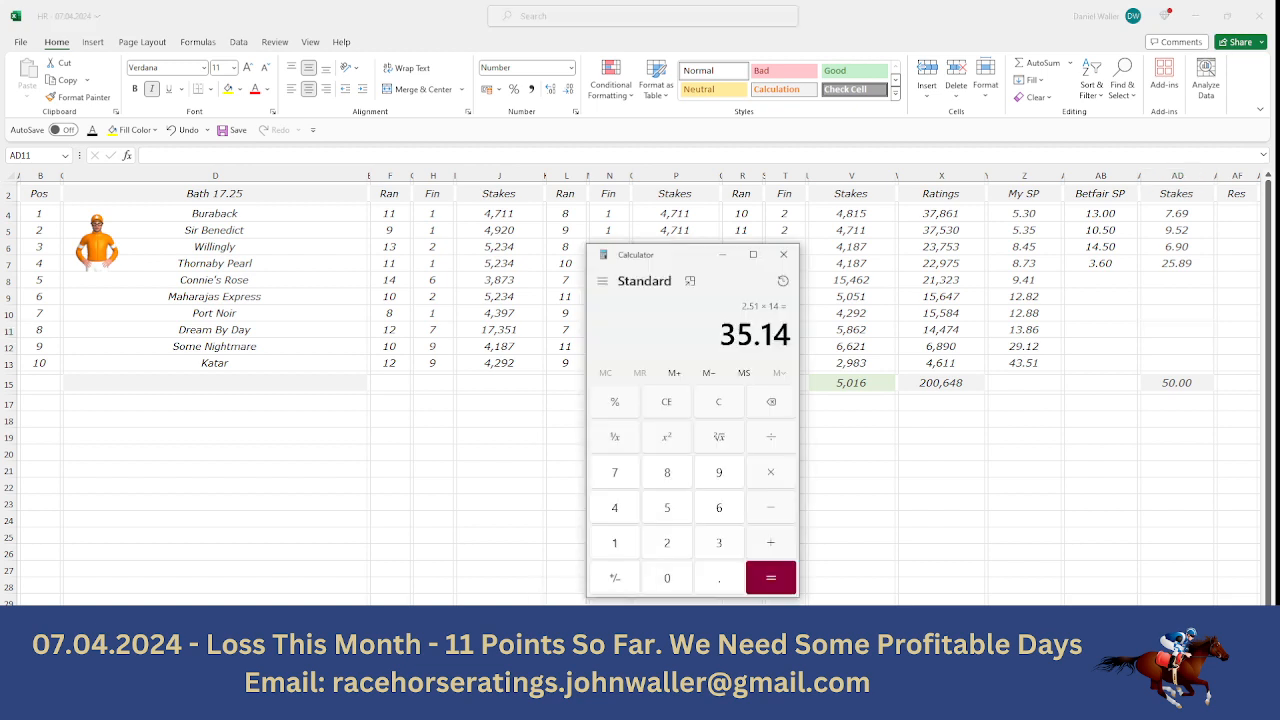
{"action": "left_click", "coordinate": [652, 545]}
{"action": "left_click", "coordinate": [658, 516]}
{"action": "left_click", "coordinate": [719, 576]}
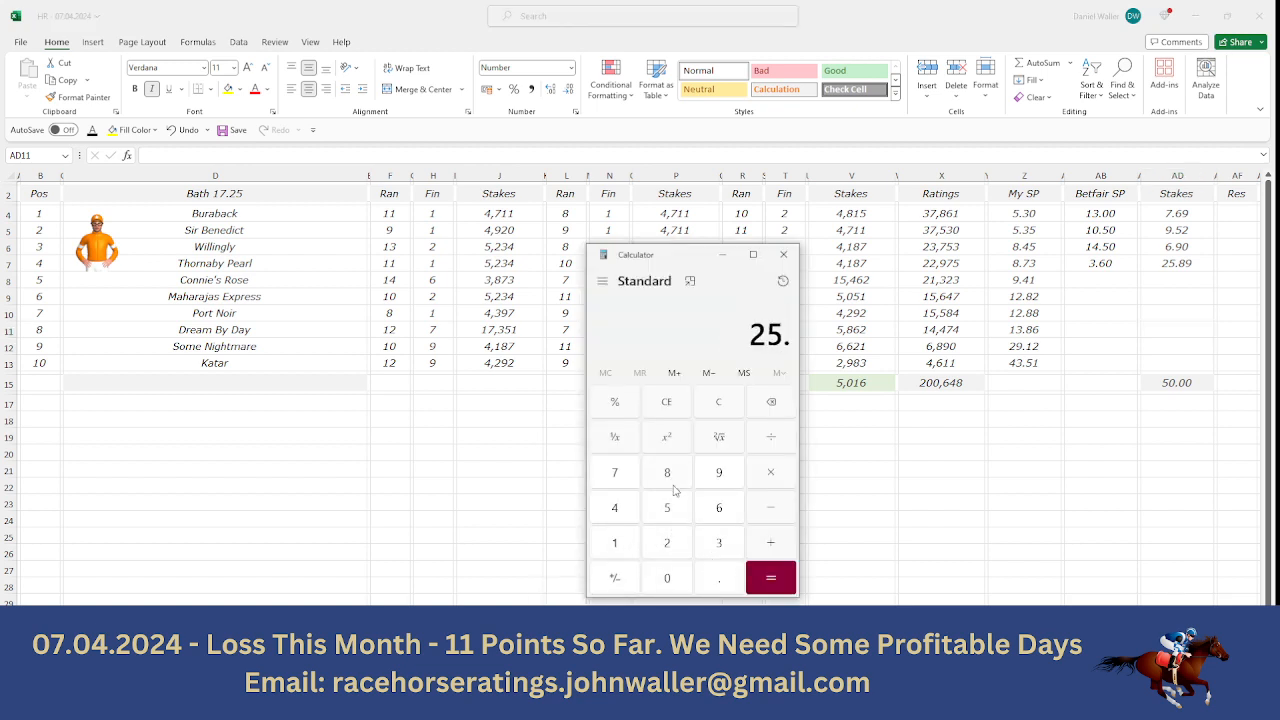
{"action": "left_click", "coordinate": [668, 476]}
{"action": "left_click", "coordinate": [714, 479]}
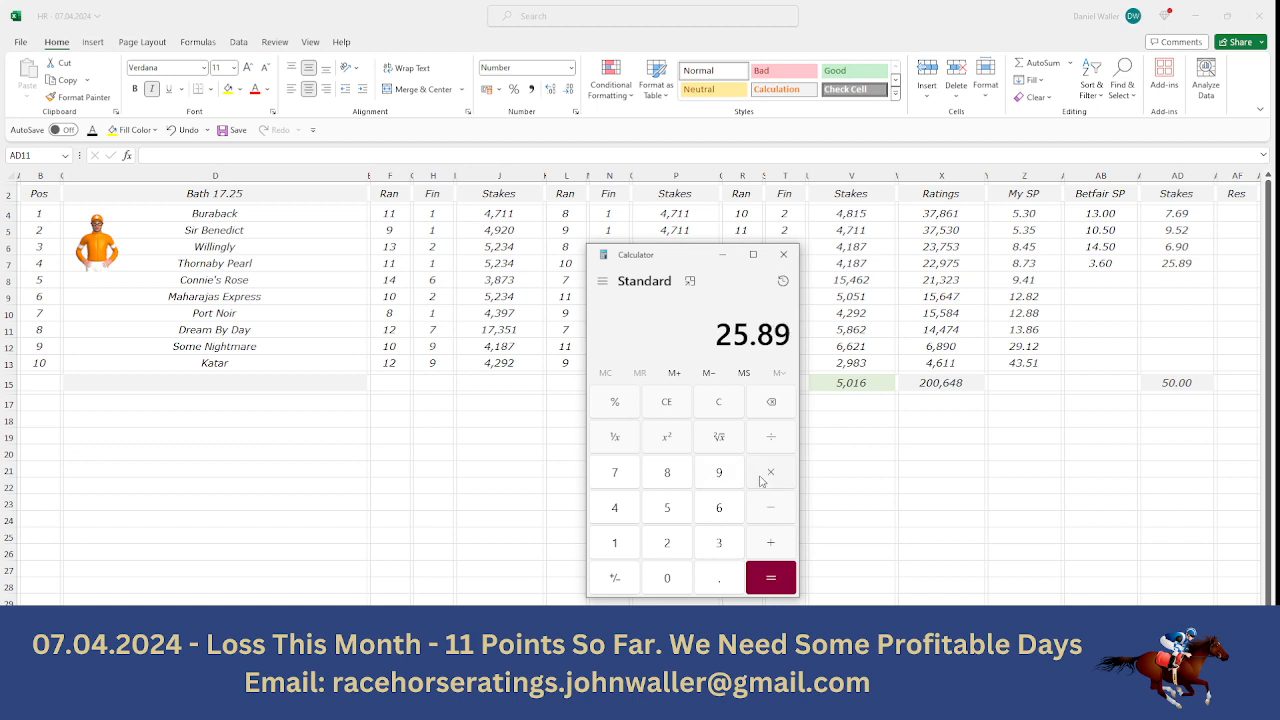
{"action": "left_click", "coordinate": [760, 481]}
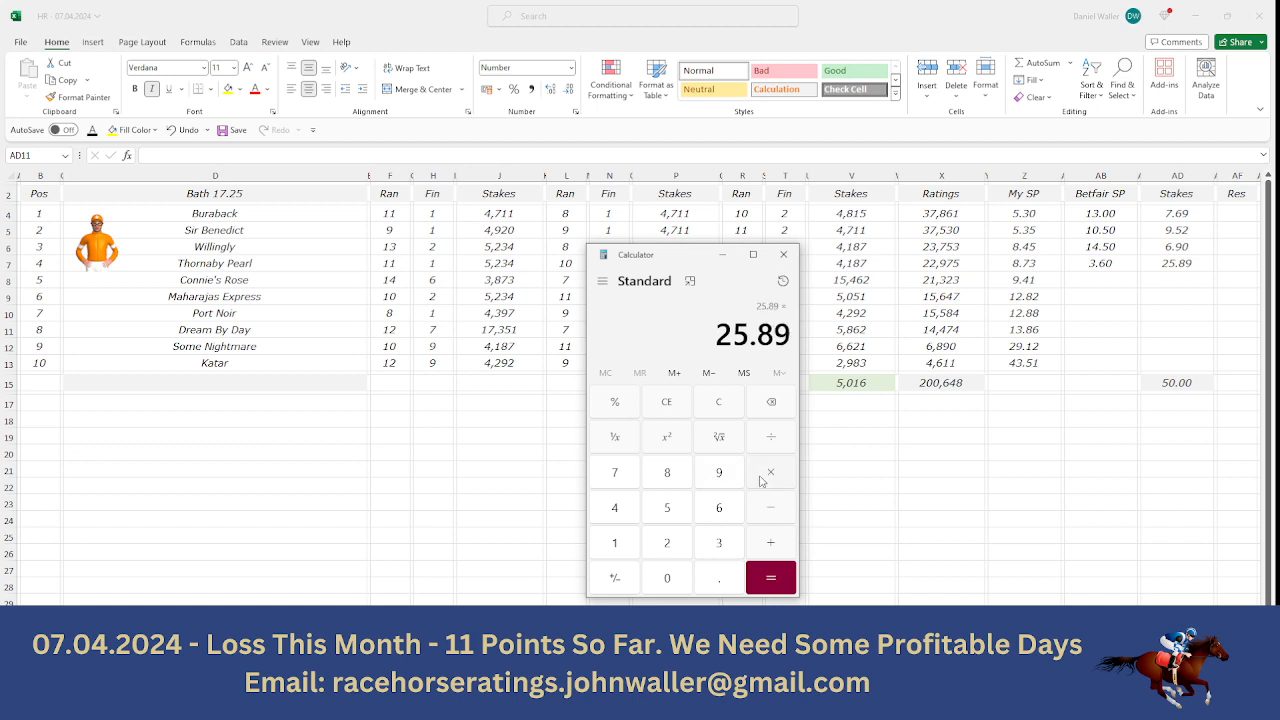
{"action": "left_click", "coordinate": [727, 535]}
{"action": "left_click", "coordinate": [723, 586]}
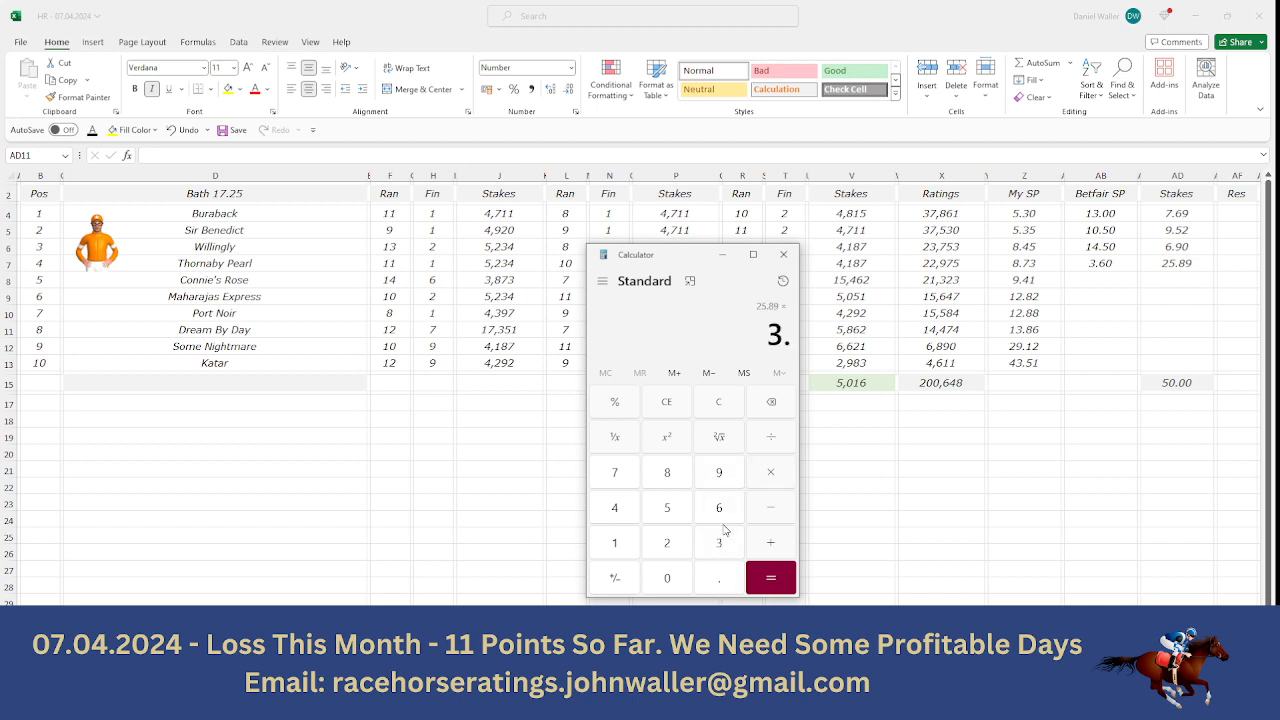
{"action": "left_click", "coordinate": [720, 512]}
{"action": "left_click", "coordinate": [779, 576]}
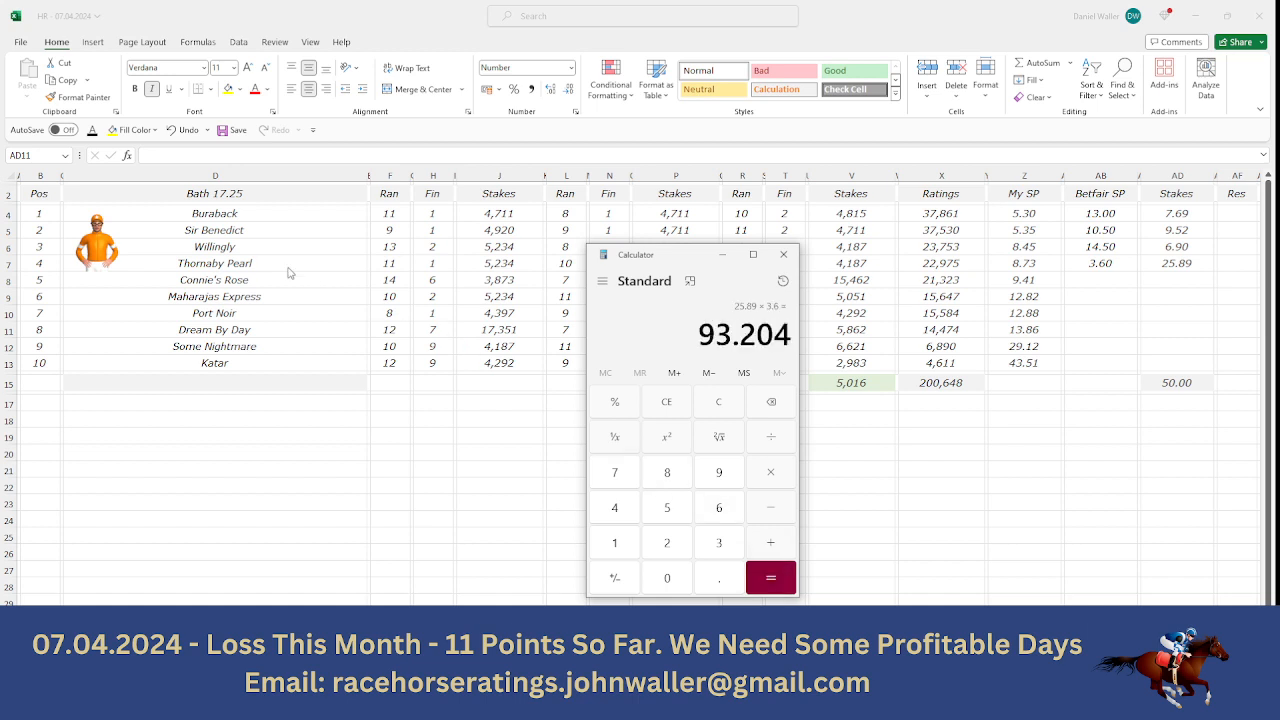
- Return to the ratings workbook and open the Bath 17.55 race sheet
{"action": "left_click", "coordinate": [256, 266]}
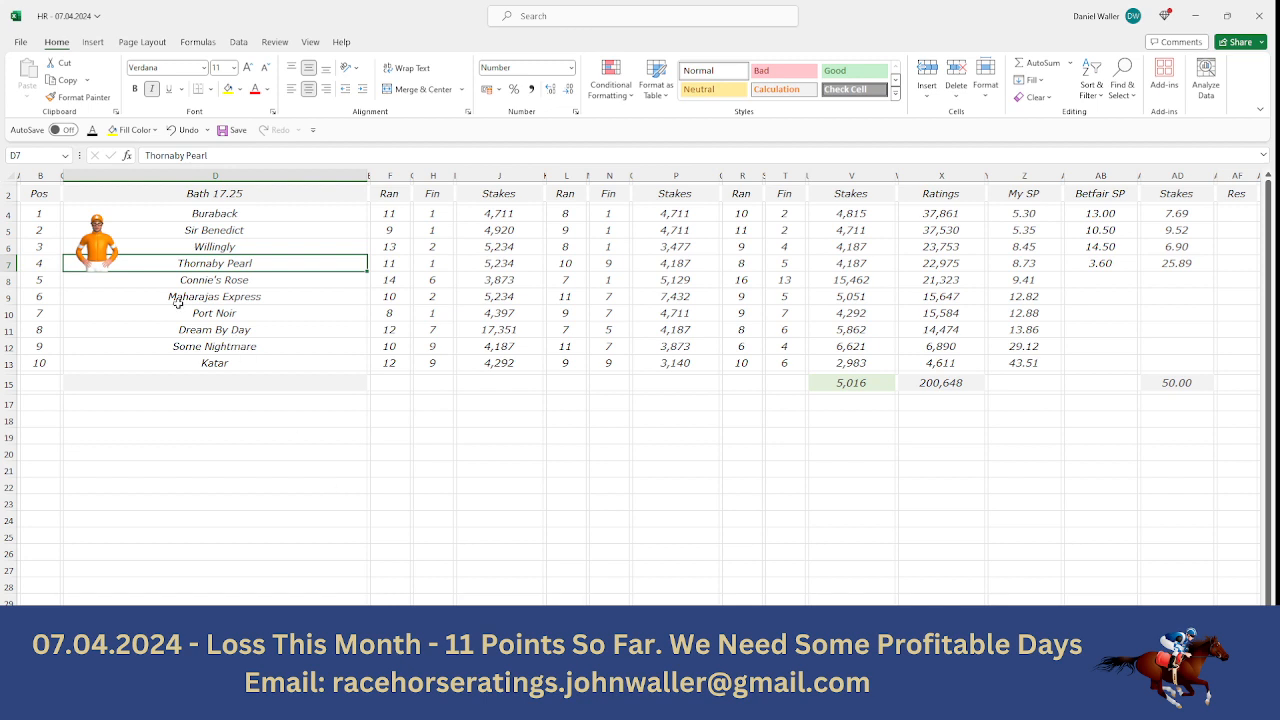
{"action": "left_click", "coordinate": [46, 196]}
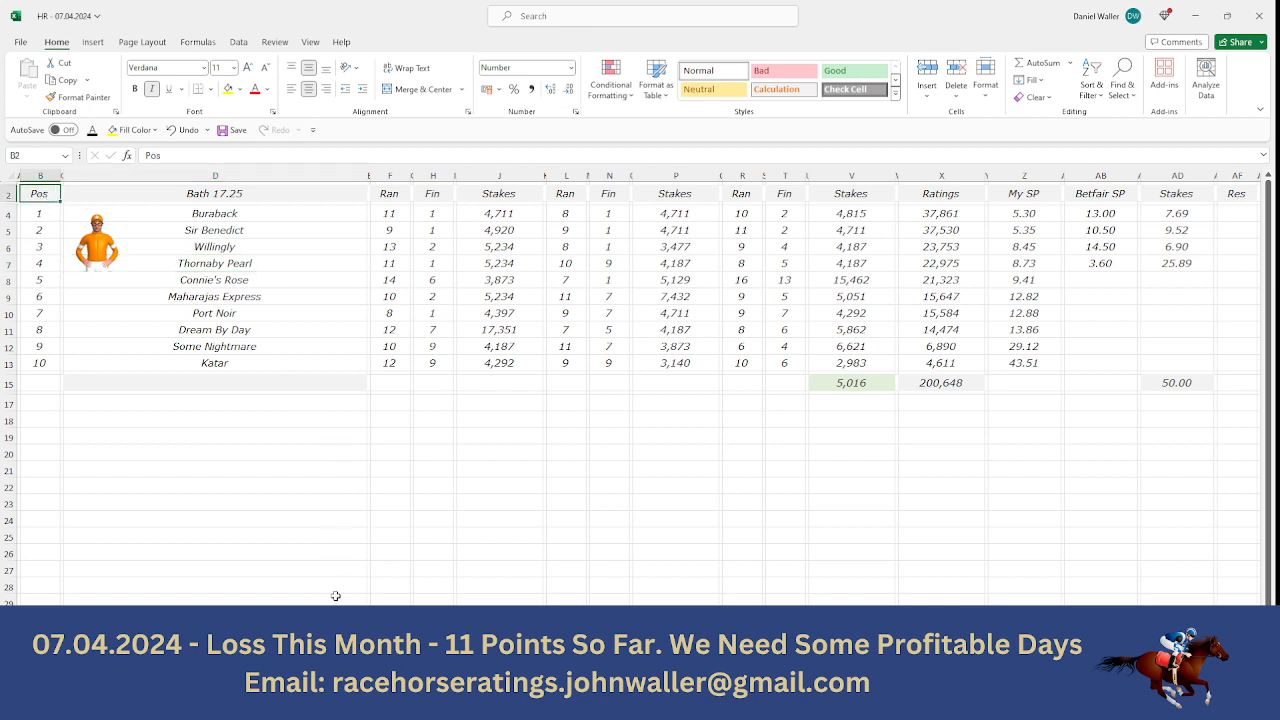
{"action": "left_click", "coordinate": [550, 663]}
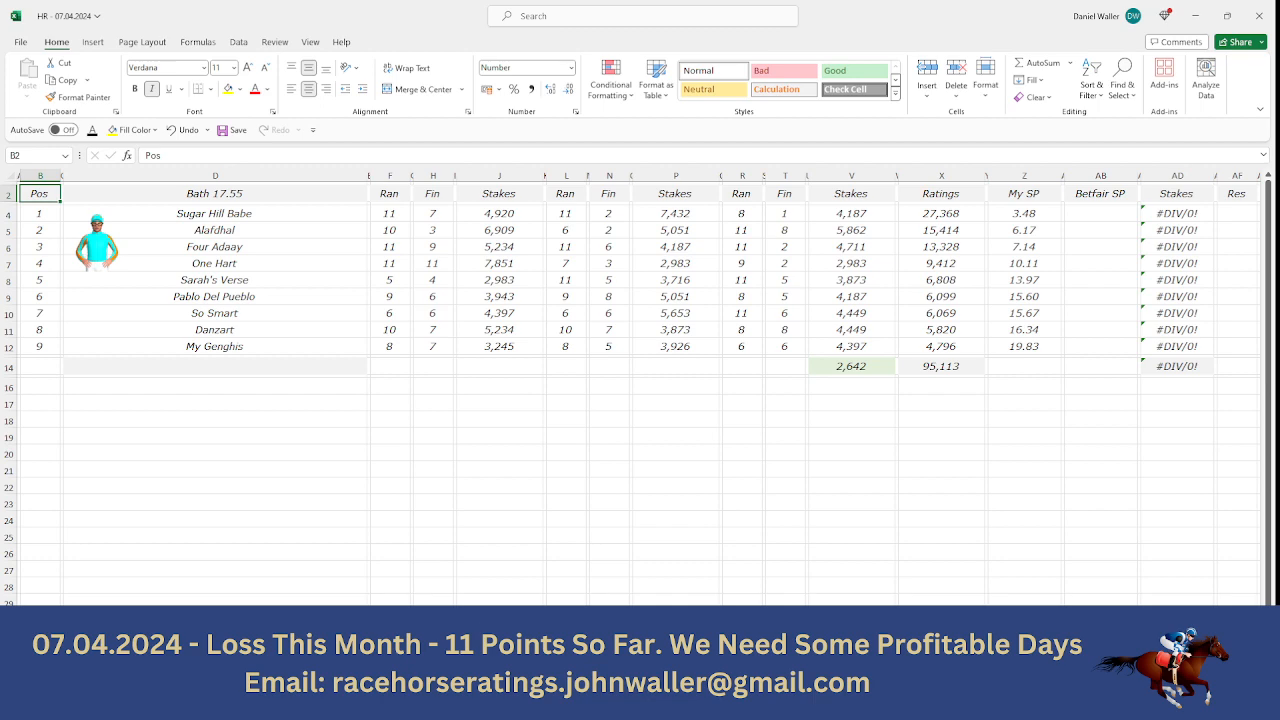
- Switch to the Racing Post site, open the 5:55 Bath racecard and view its list of runners
{"action": "left_click", "coordinate": [480, 665]}
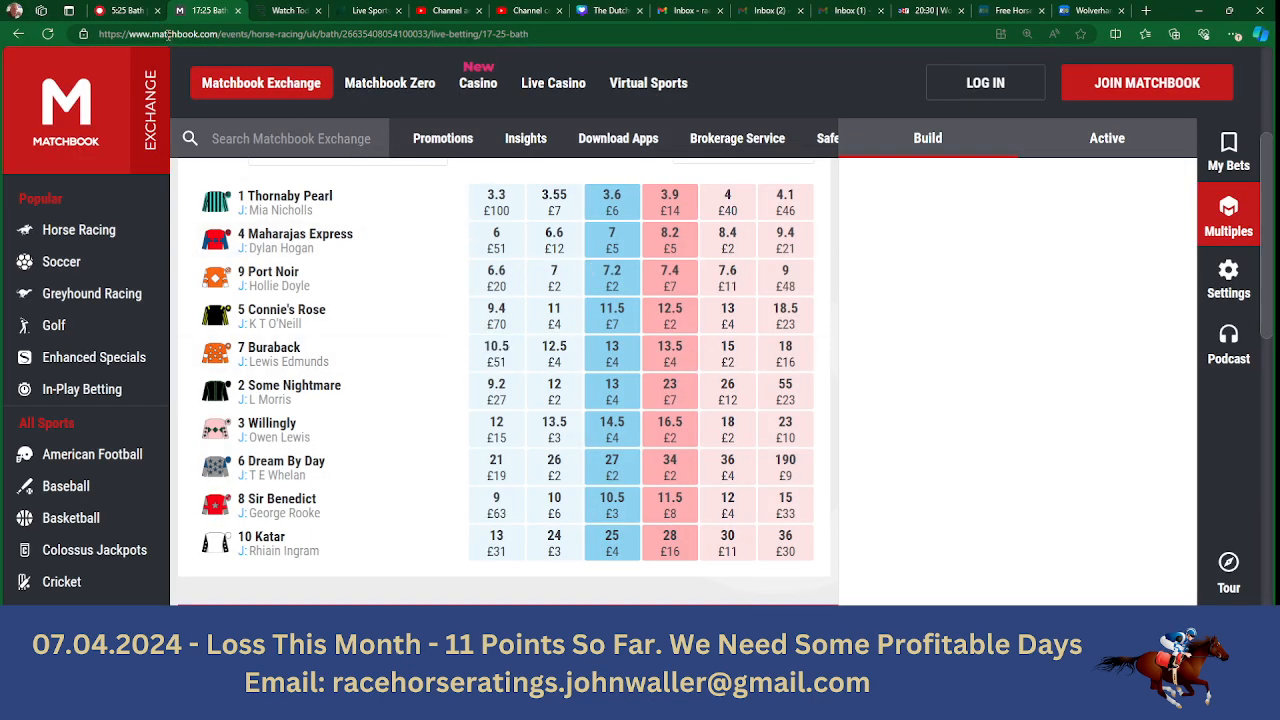
{"action": "left_click", "coordinate": [138, 14]}
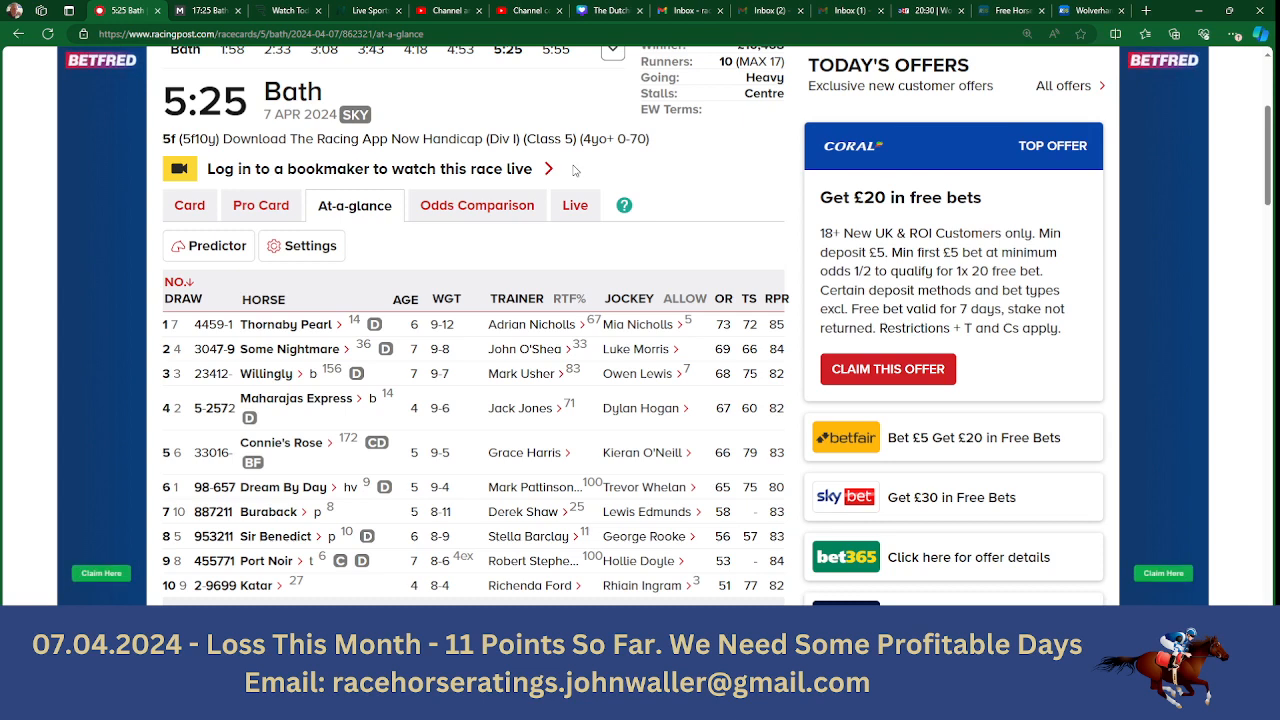
{"action": "left_click", "coordinate": [555, 50]}
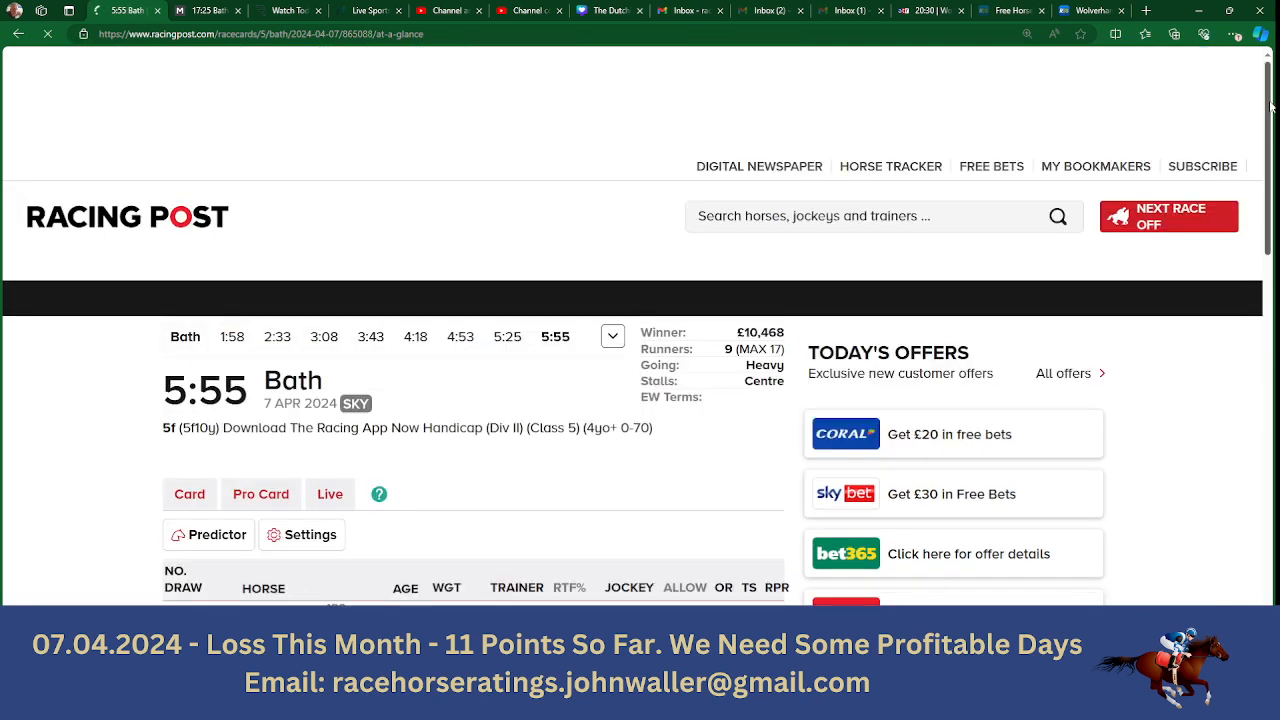
{"action": "left_click_drag", "start_coordinate": [1270, 130], "coordinate": [1270, 222]}
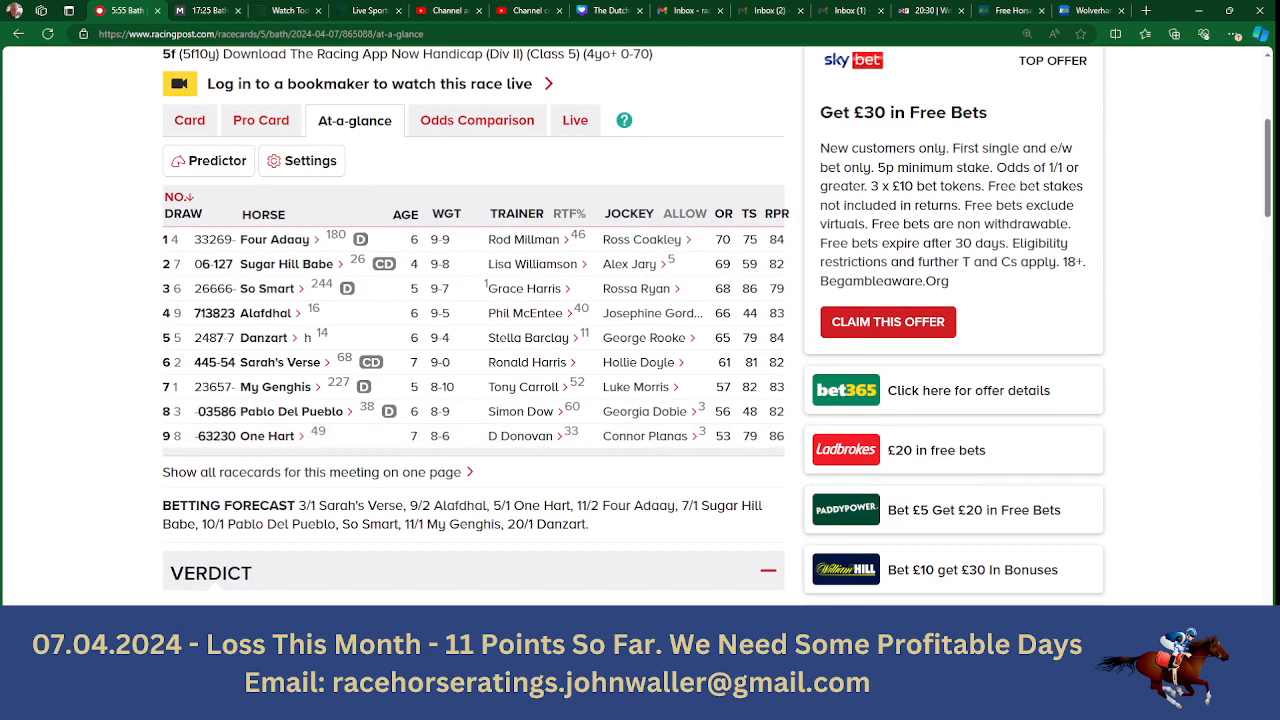
- Switch to the Matchbook exchange and open the 17:55 Bath win market, showing the odds for all its runners
{"action": "key", "text": "alt+Tab"}
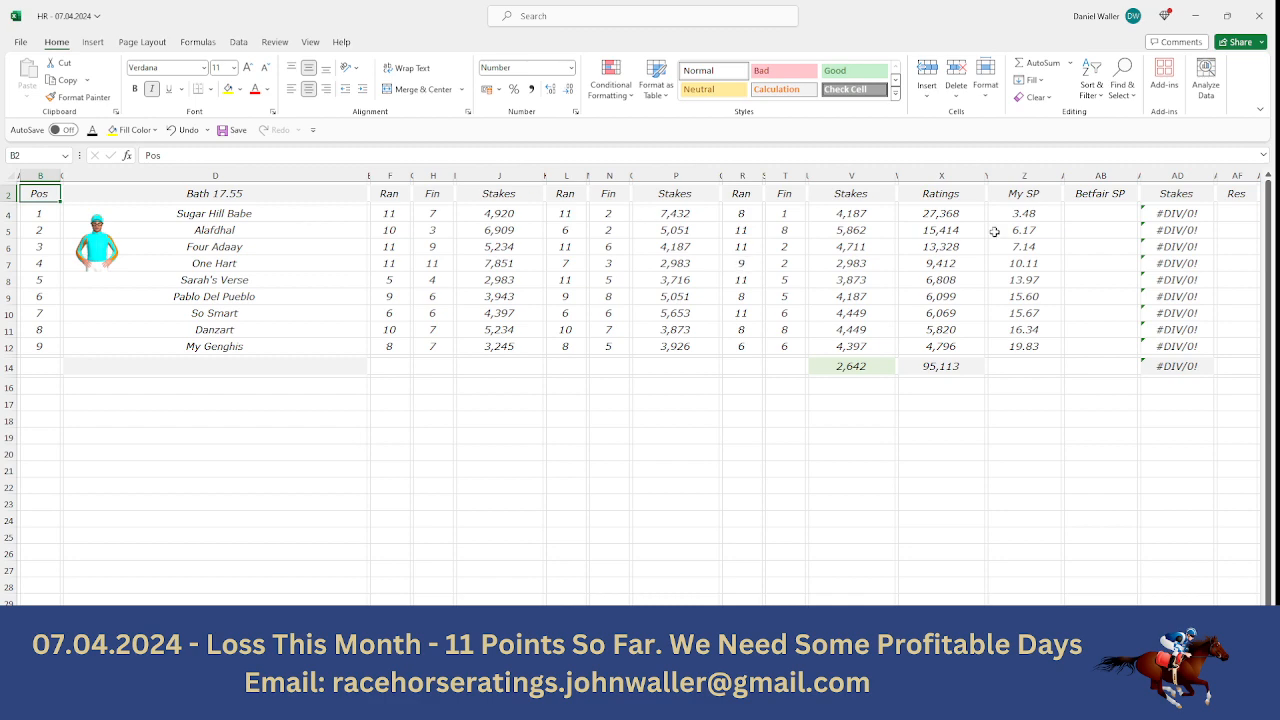
{"action": "left_click", "coordinate": [1090, 215]}
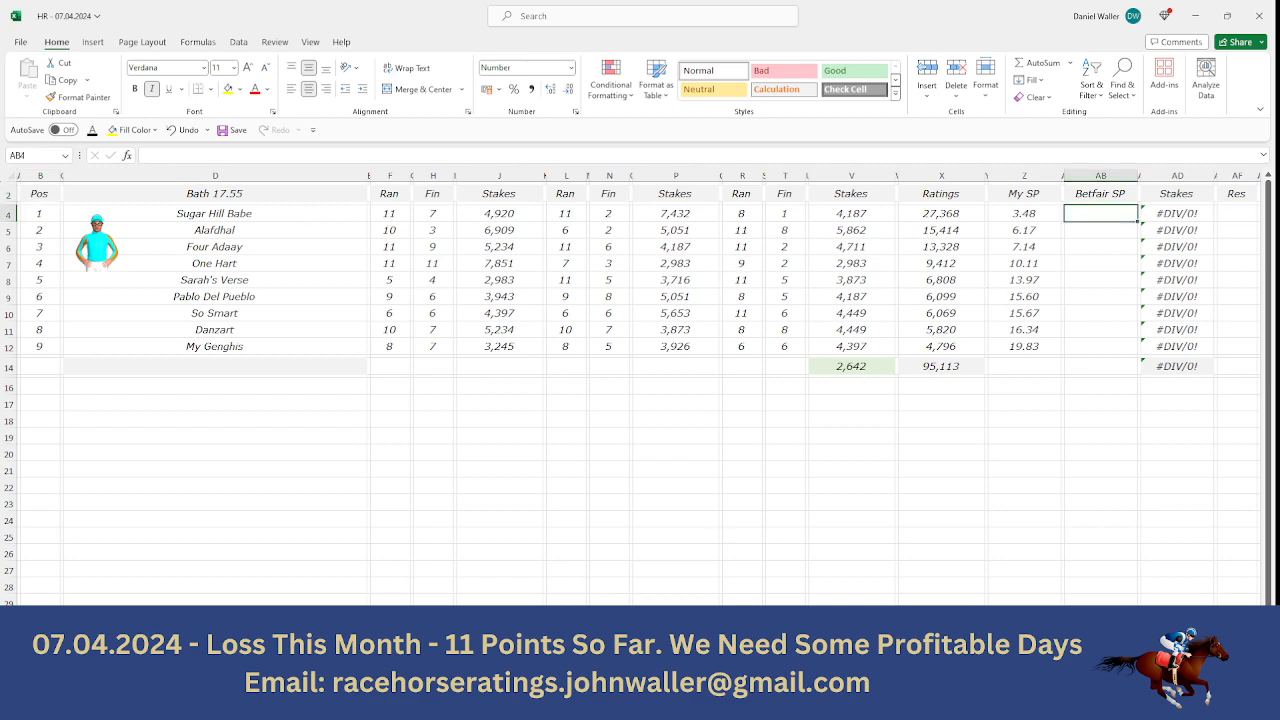
{"action": "left_click", "coordinate": [602, 704]}
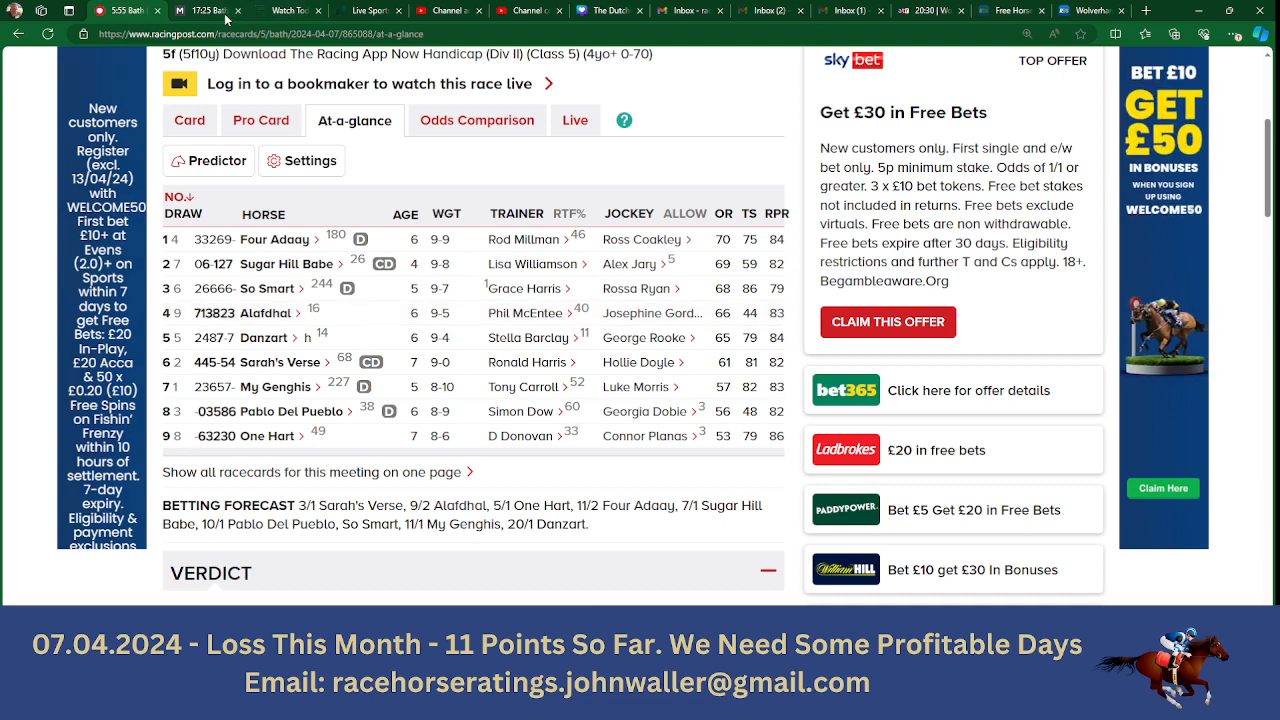
{"action": "left_click", "coordinate": [215, 11]}
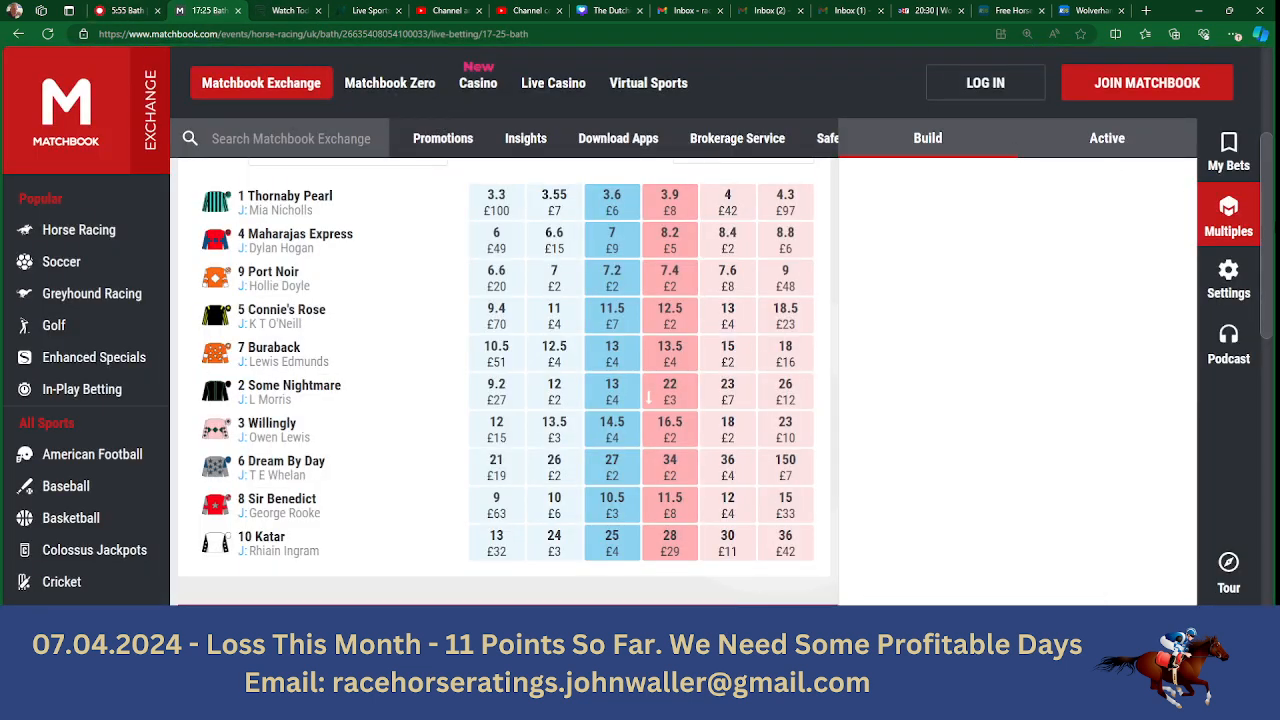
{"action": "scroll", "coordinate": [878, 277], "scroll_direction": "up", "scroll_amount": 3}
{"action": "left_click", "coordinate": [700, 295]}
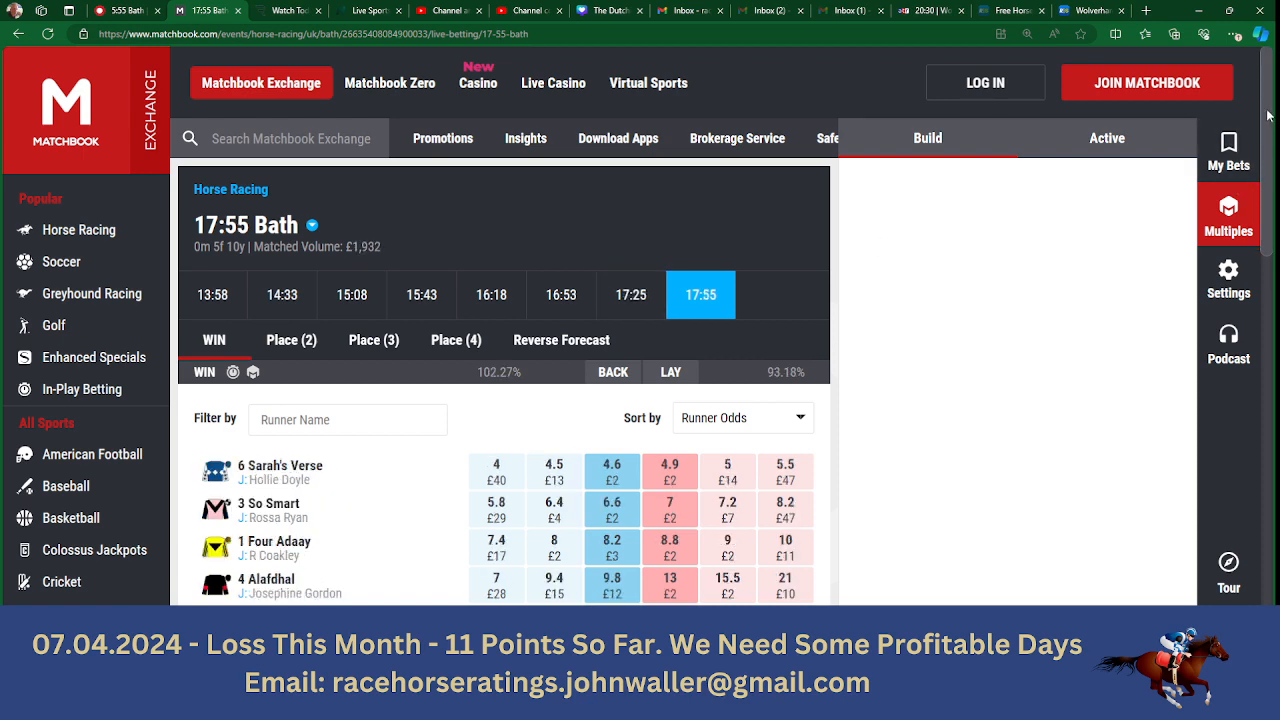
{"action": "scroll", "coordinate": [500, 380], "scroll_direction": "down", "scroll_amount": 3}
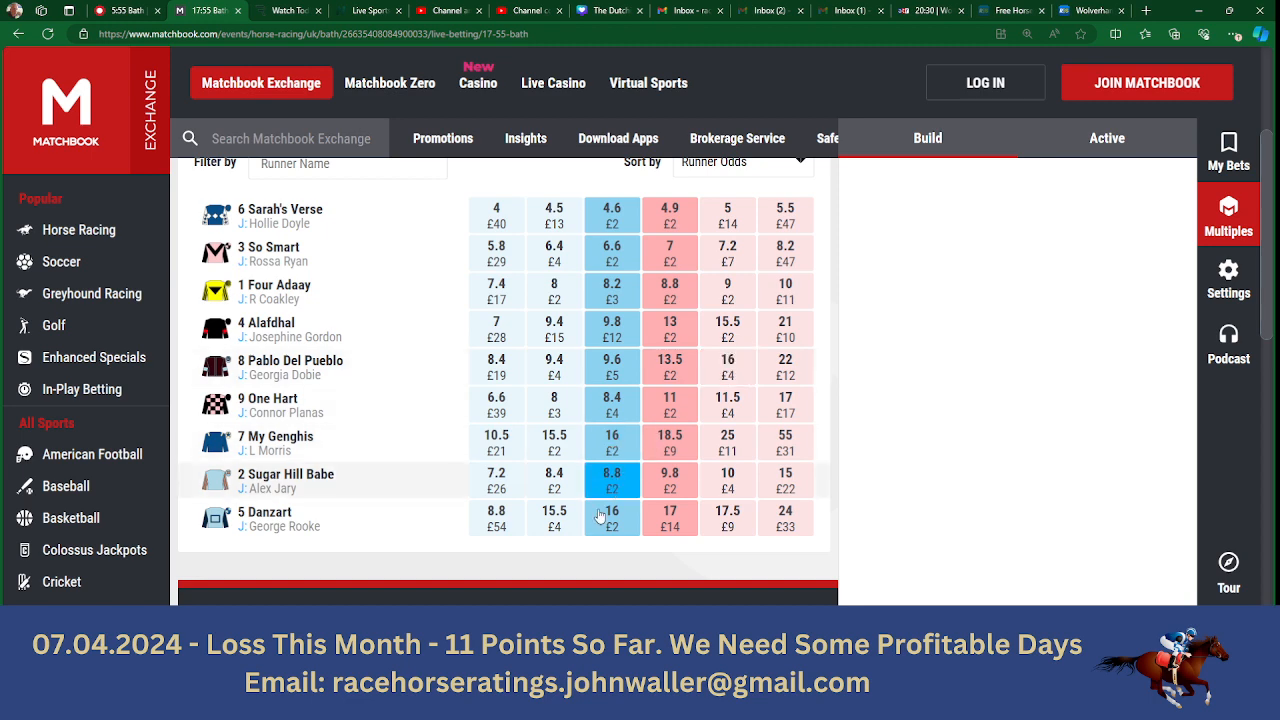
- Switch back to the Bath 17.55 sheet in the ratings workbook and enter 8.8 as the Betfair SP for Sugar Hill Babe
{"action": "key", "text": "alt+Tab"}
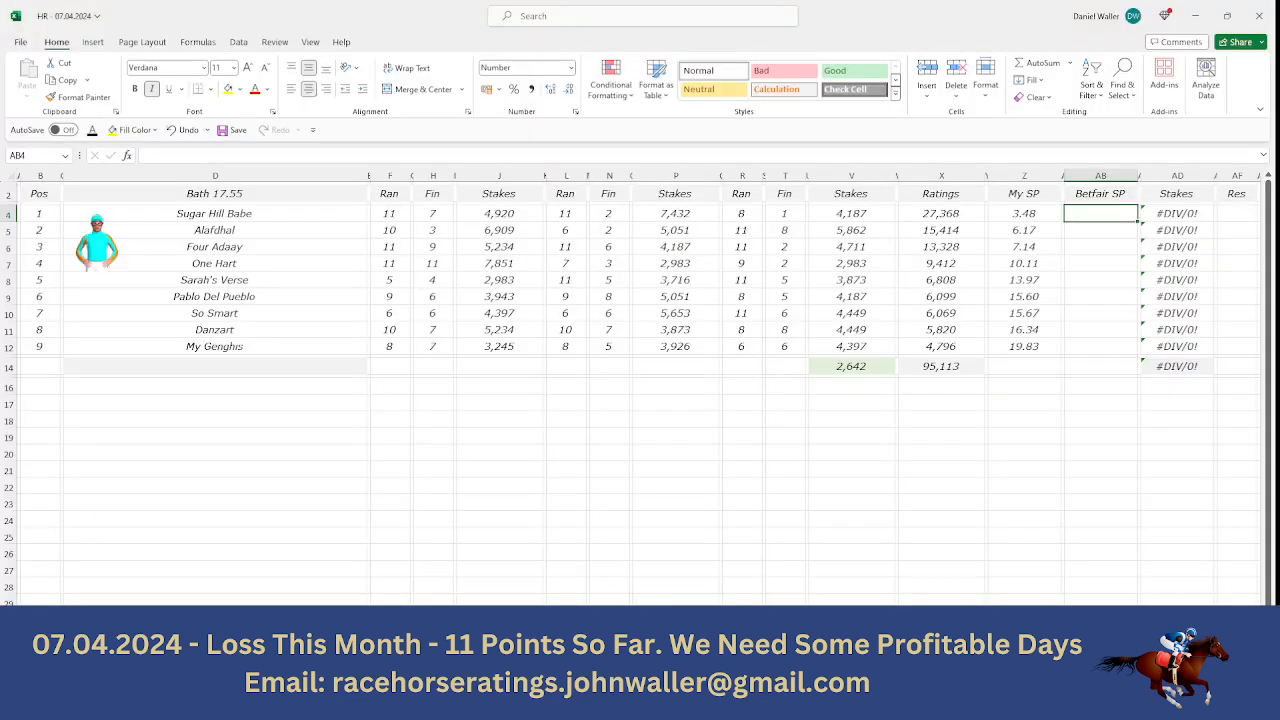
{"action": "type", "text": "8.8"}
{"action": "key", "text": "Tab"}
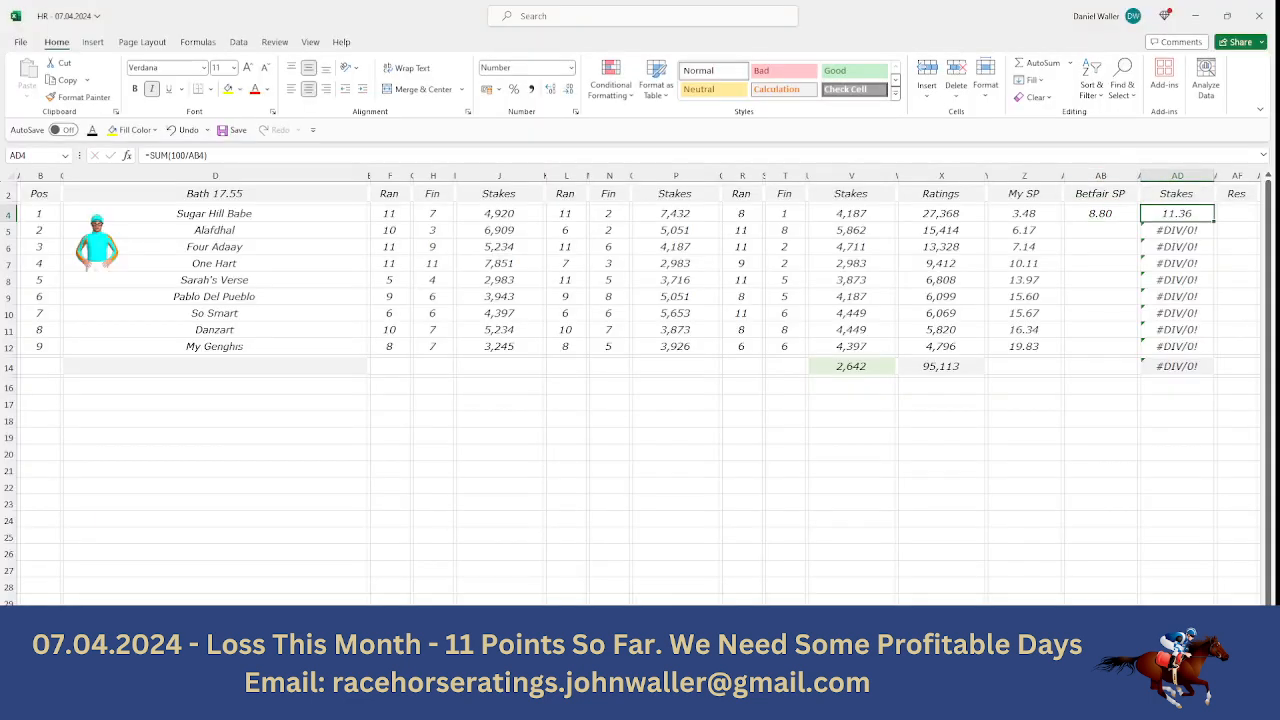
{"action": "key", "text": "Return"}
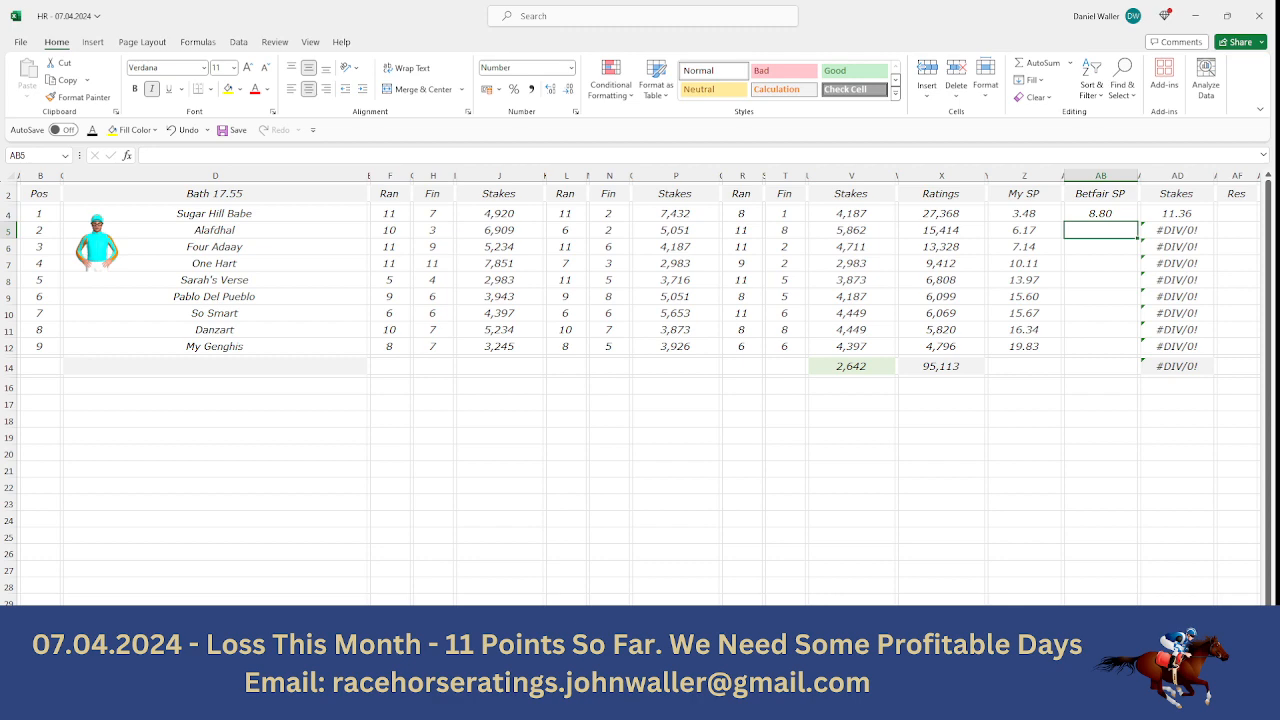
- Look up Alafdhal's back odds on the exchange and enter 9.6 as its Betfair SP
{"action": "key", "text": "alt+Tab"}
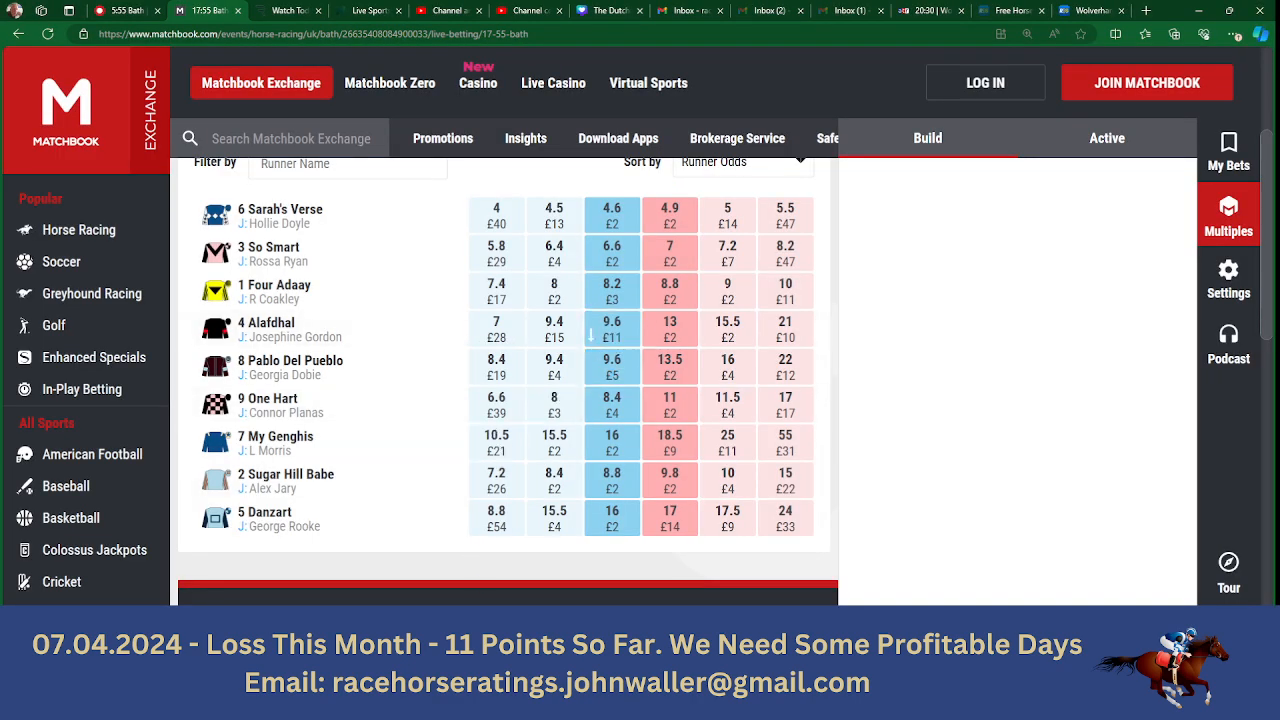
{"action": "key", "text": "alt+Tab"}
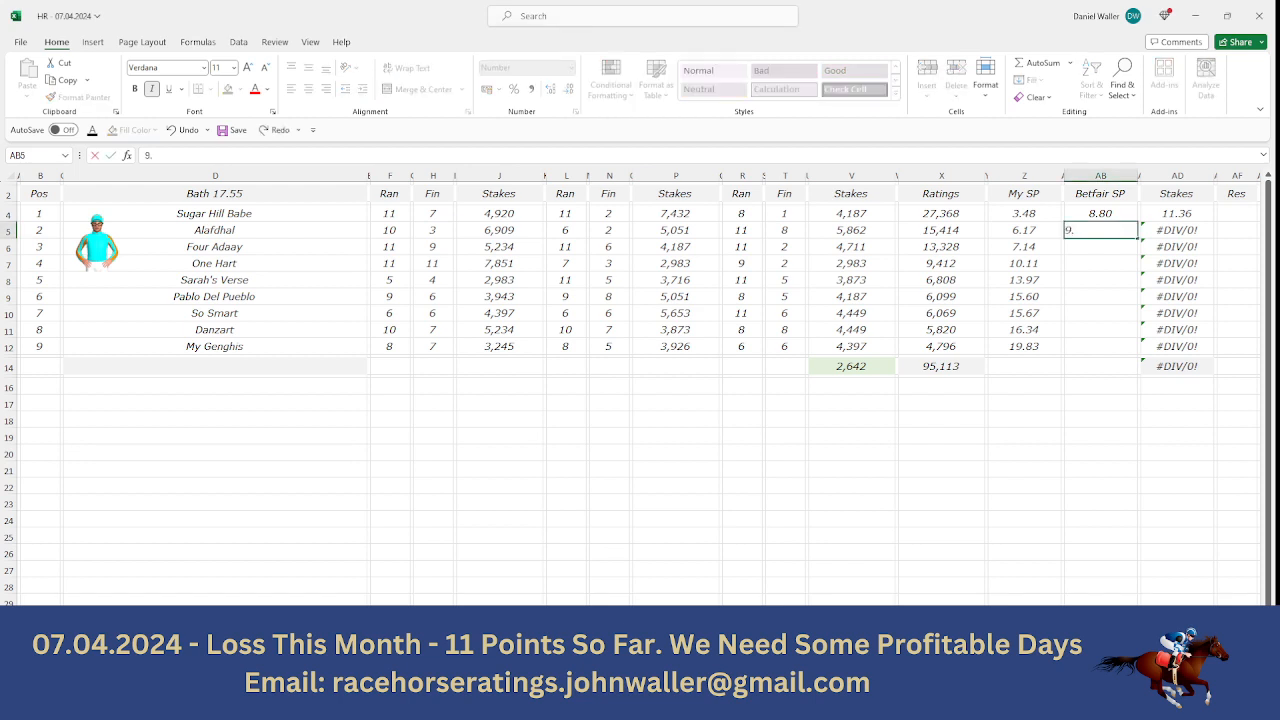
{"action": "type", "text": "9.6"}
{"action": "key", "text": "Tab"}
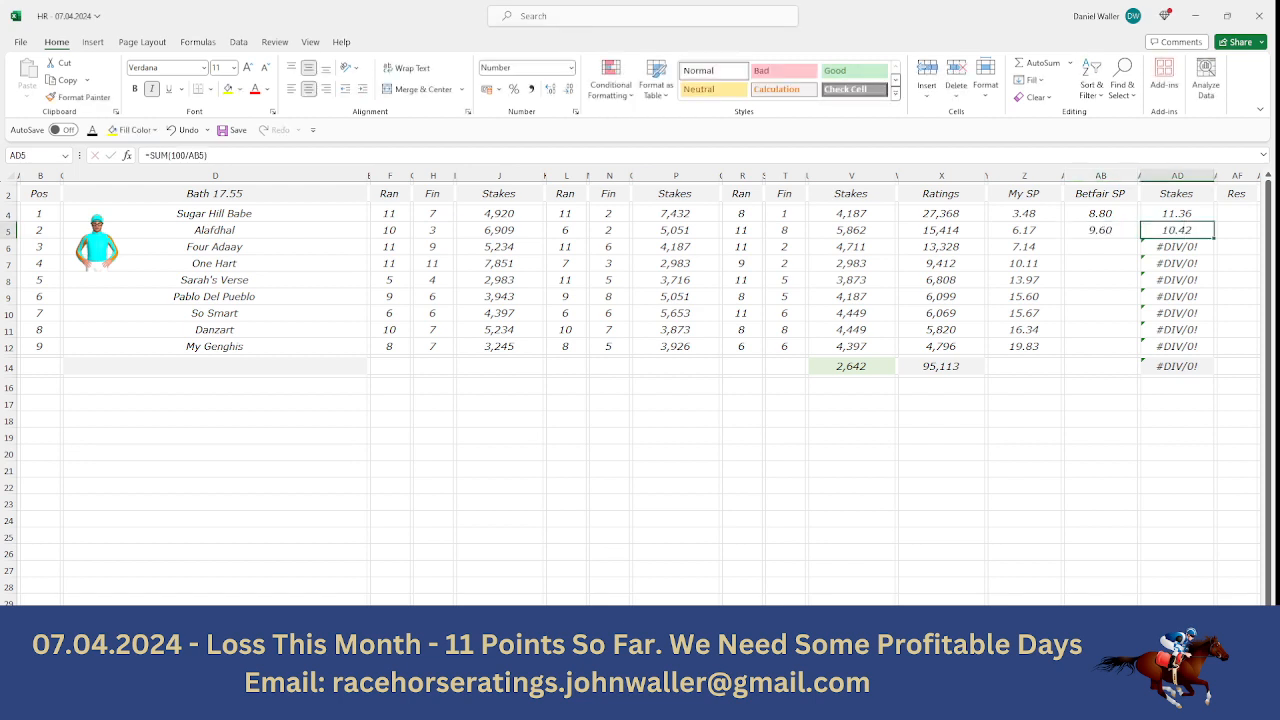
{"action": "key", "text": "Down"}
{"action": "key", "text": "Left"}
{"action": "key", "text": "Left"}
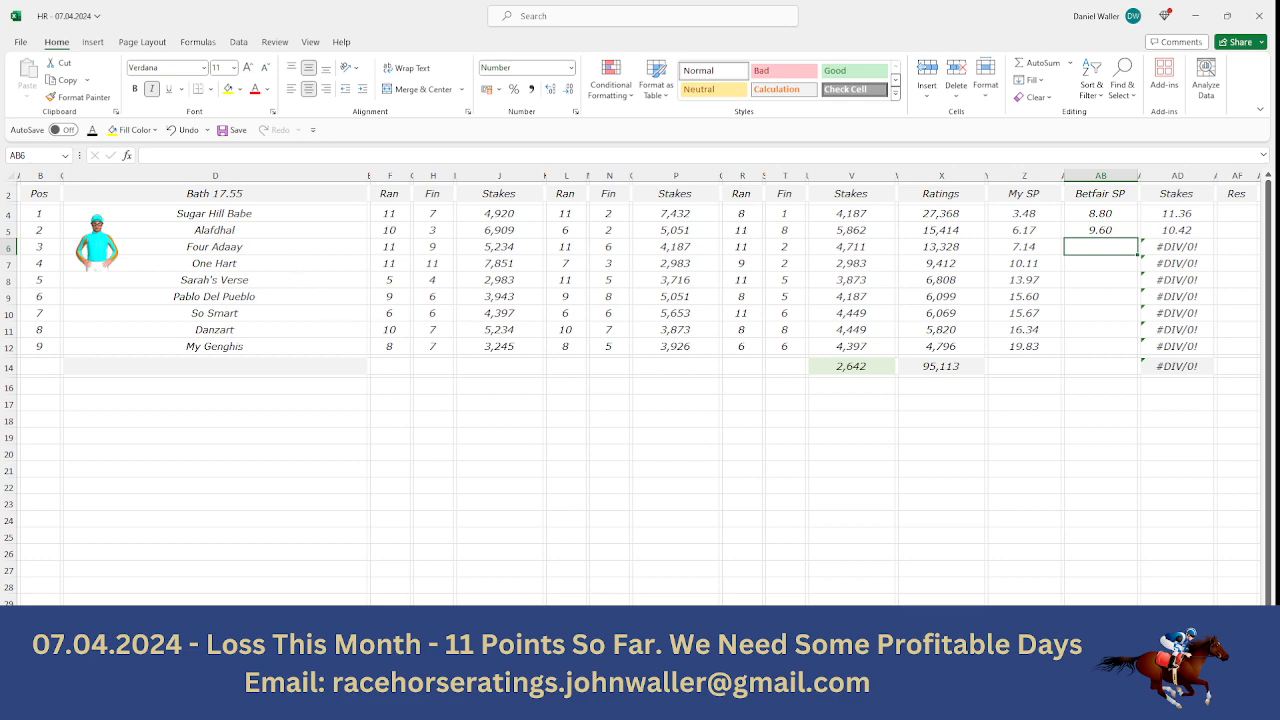
- Look up Four Adaay's back odds on the exchange and enter 8.2 as its Betfair SP
{"action": "key", "text": "alt+Tab"}
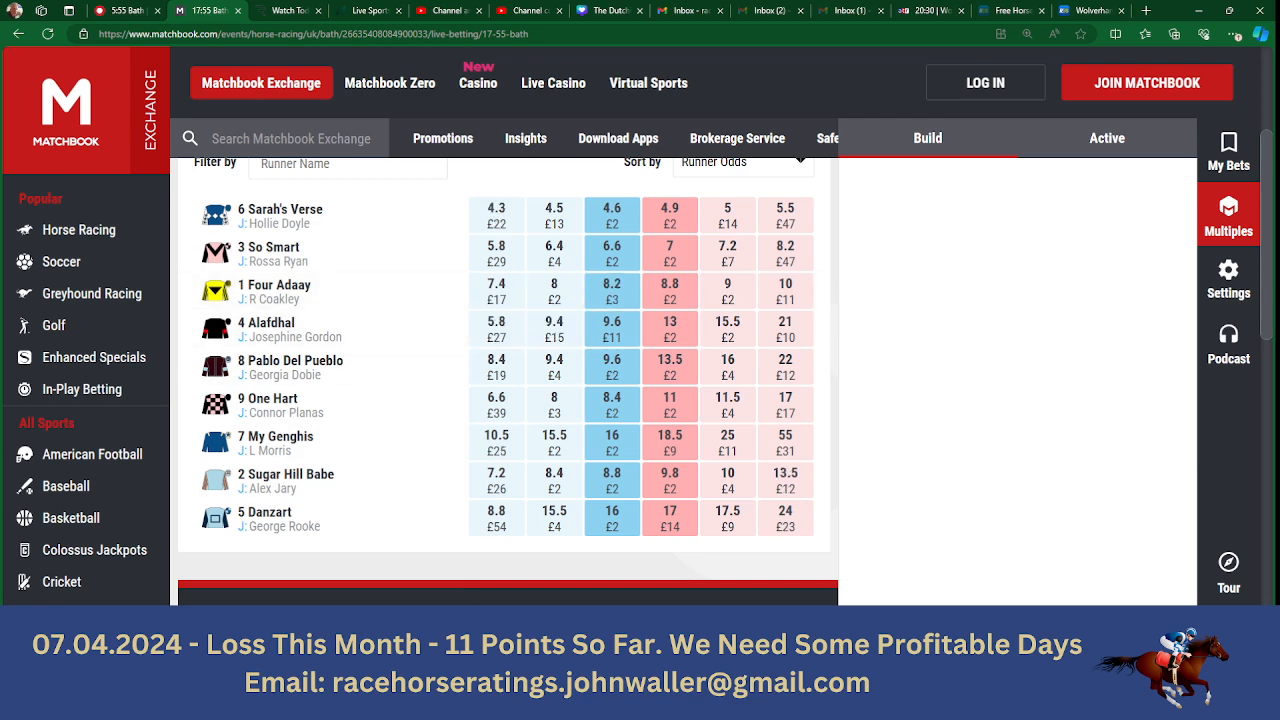
{"action": "key", "text": "alt+Tab"}
{"action": "type", "text": "8.2"}
{"action": "key", "text": "Tab"}
{"action": "key", "text": "Tab"}
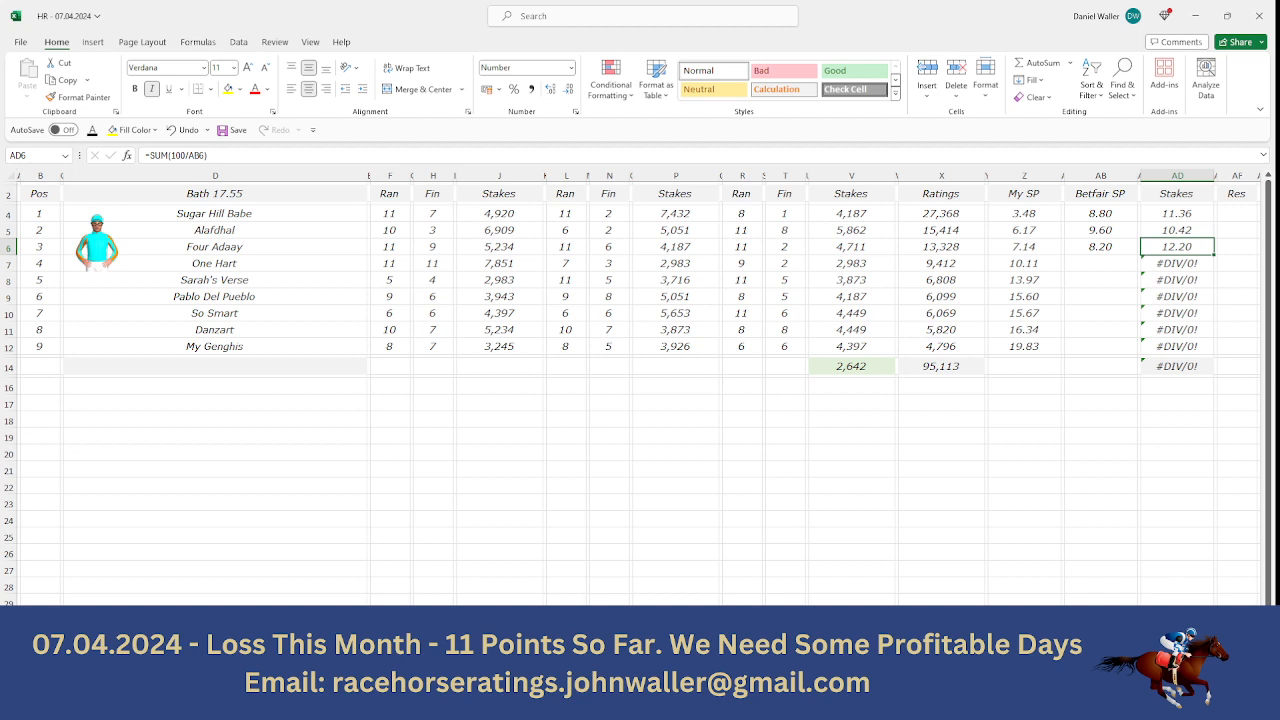
{"action": "key", "text": "Return"}
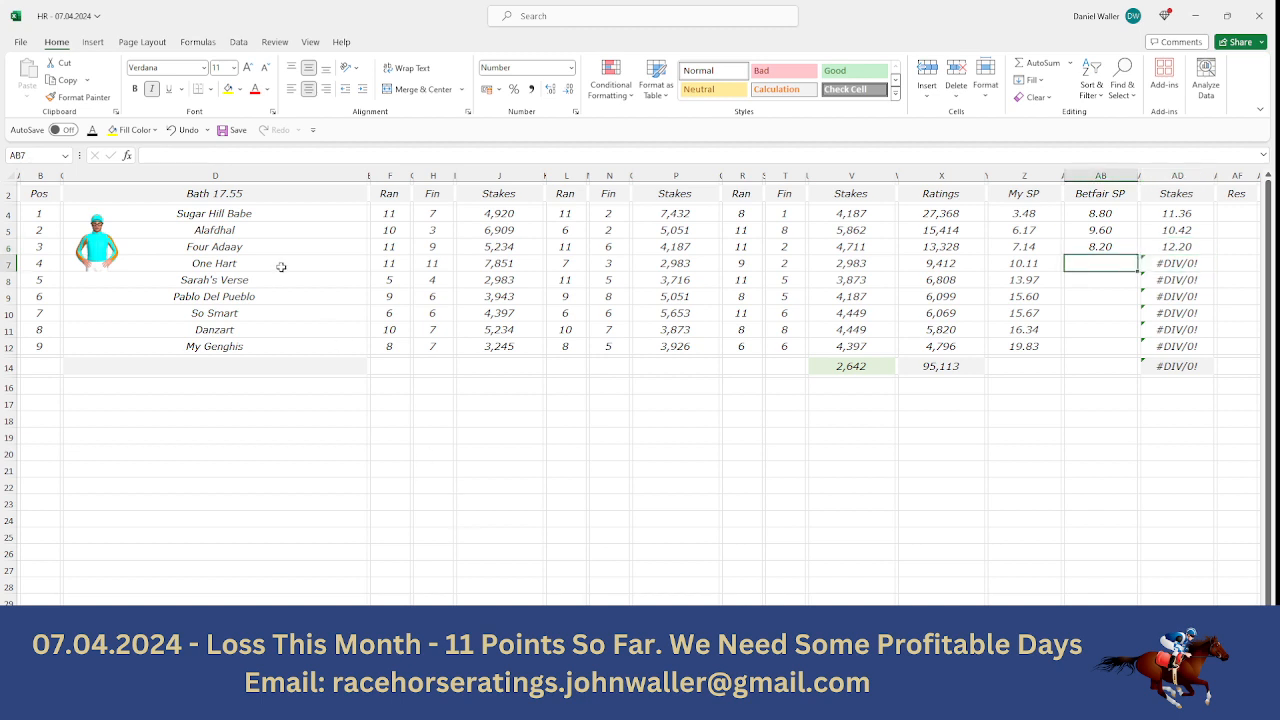
- Look up One Hart's back odds on the exchange and enter 8.4 as its Betfair SP
{"action": "key", "text": "alt+Tab"}
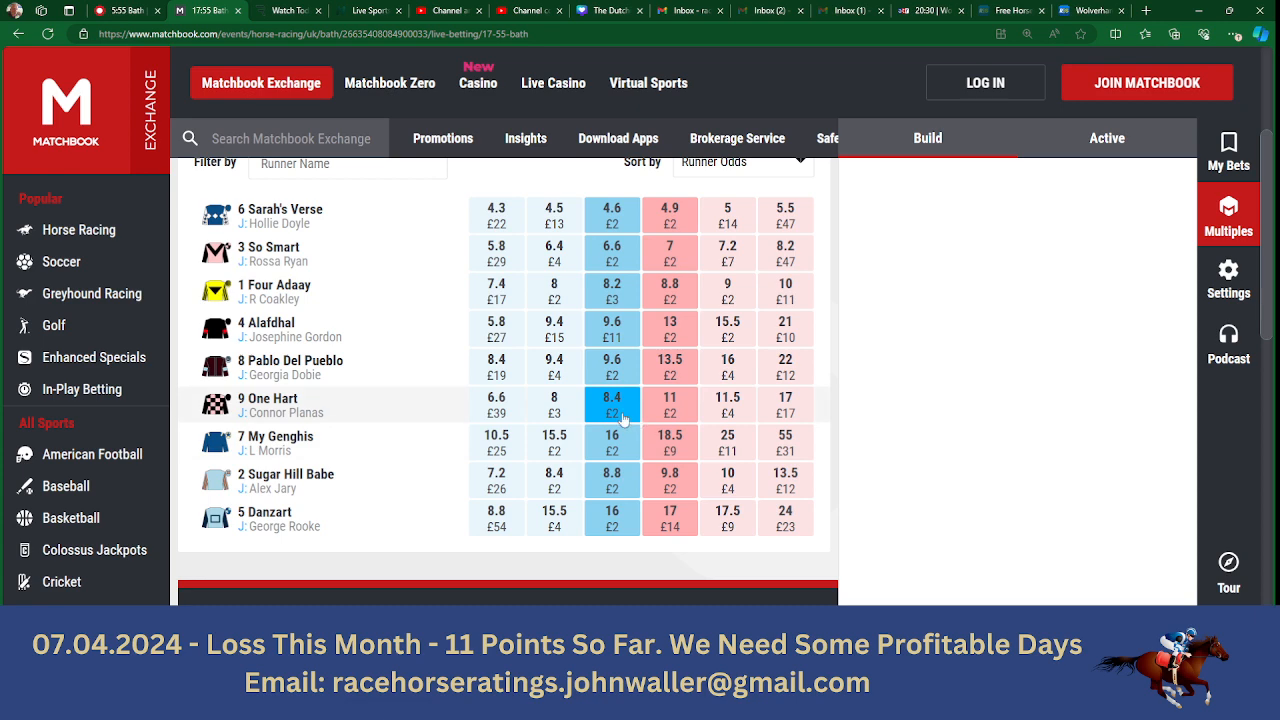
{"action": "key", "text": "alt+Tab"}
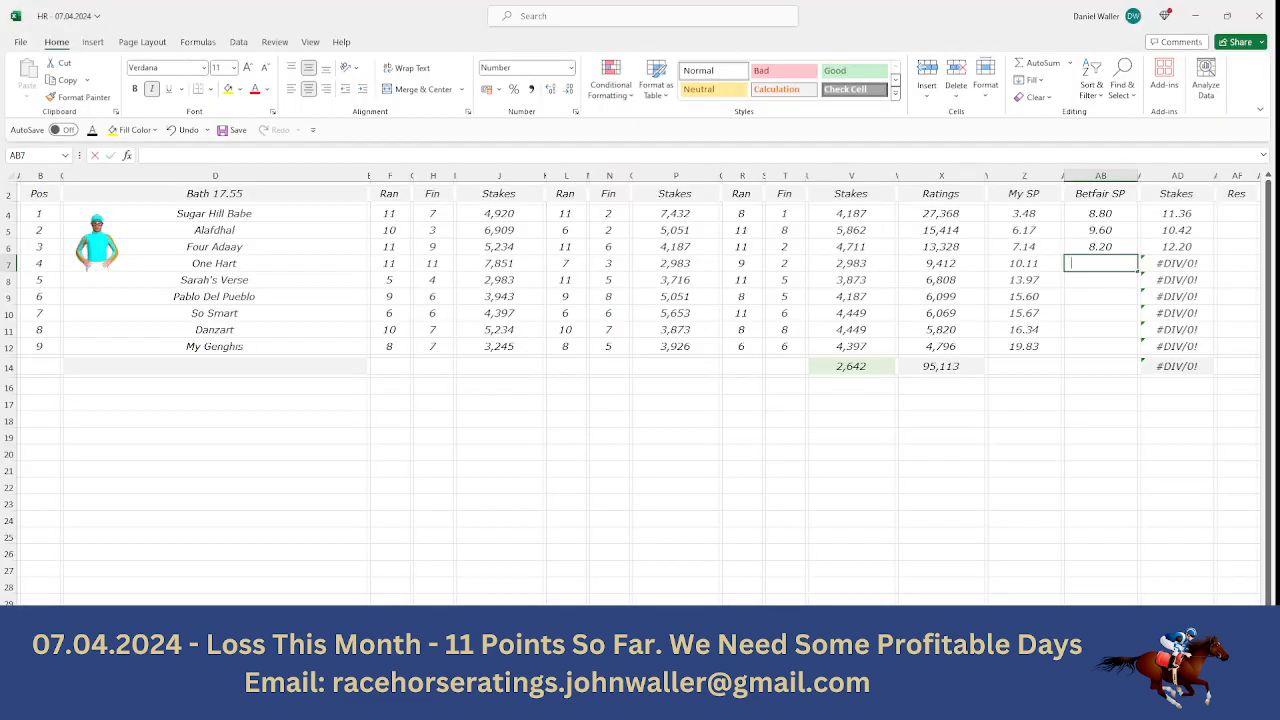
{"action": "type", "text": "8.4"}
{"action": "left_click", "coordinate": [1140, 265]}
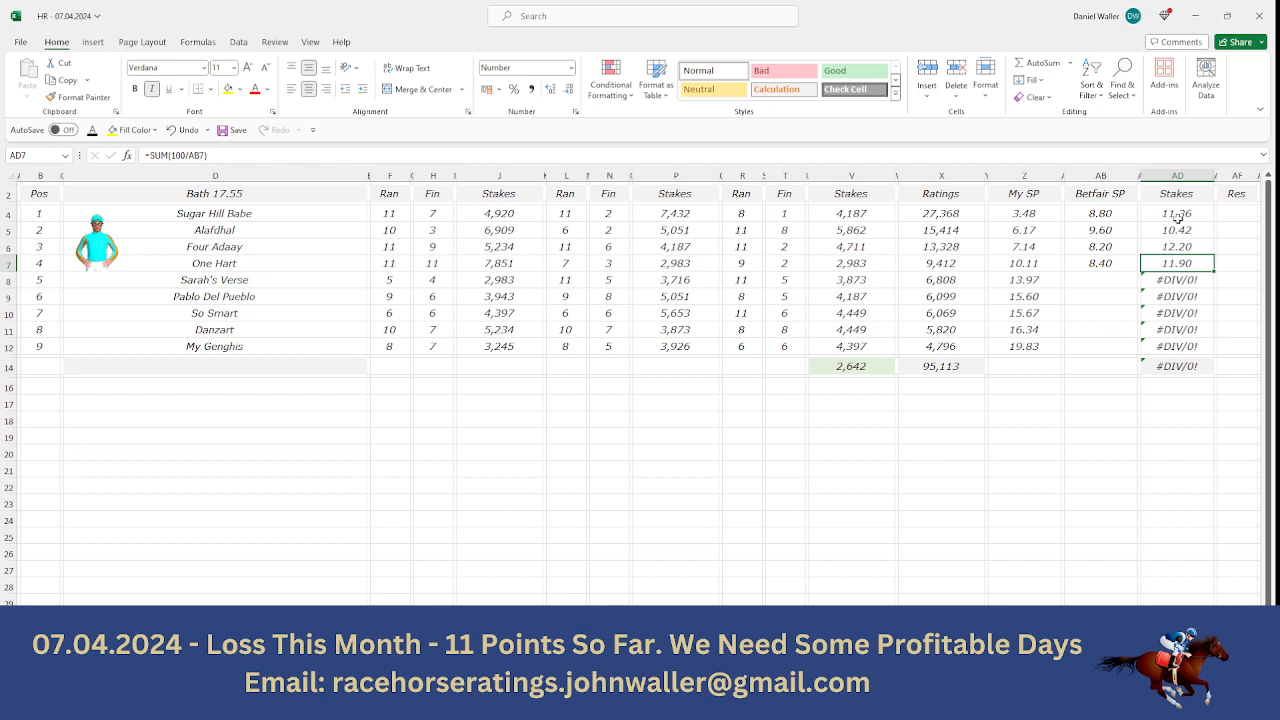
- Check the top four stakes, enter Sarah's Verse's exchange odds of 4.6 and overwrite its stake formula with 4.12
{"action": "left_click_drag", "start_coordinate": [1181, 213], "coordinate": [1181, 247]}
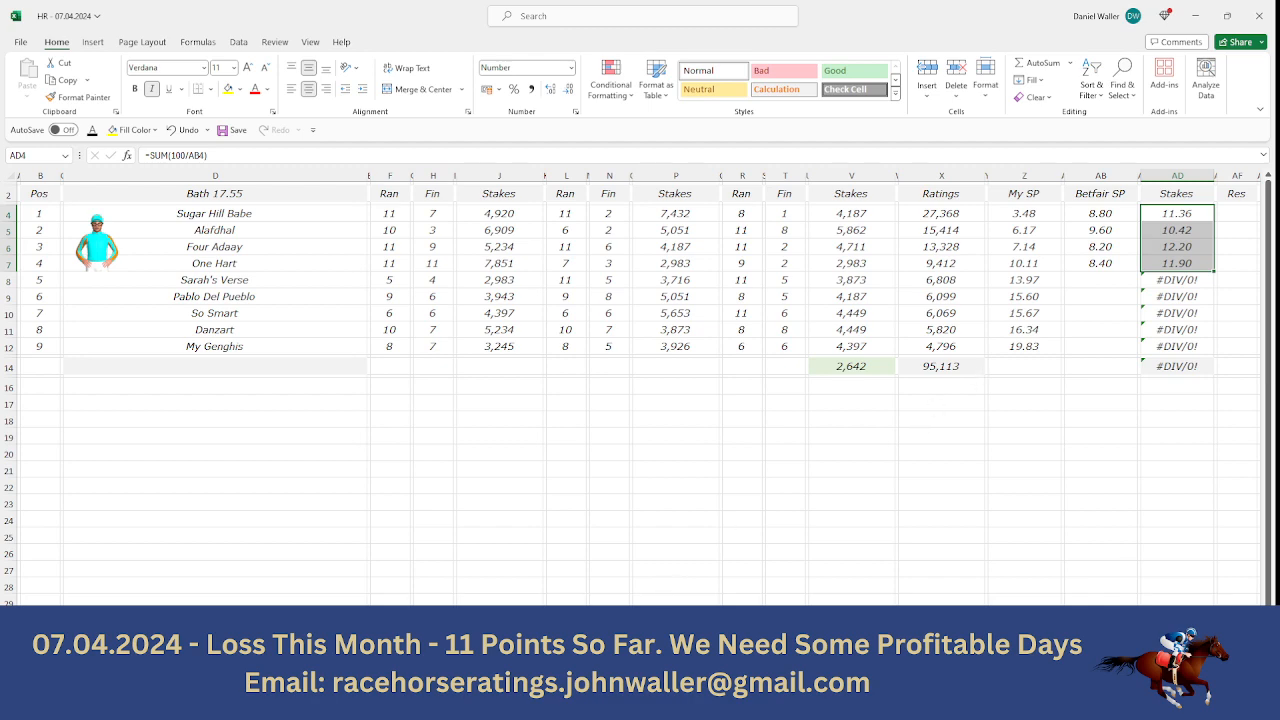
{"action": "key", "text": "alt+Tab"}
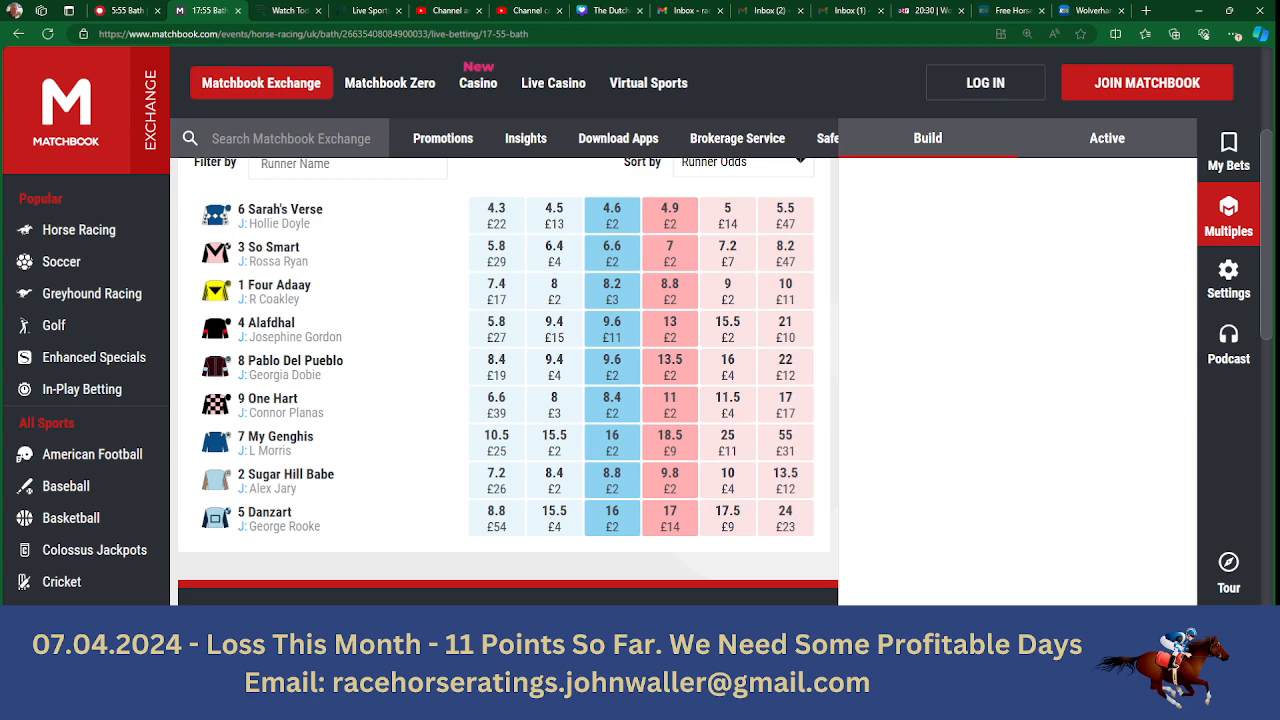
{"action": "key", "text": "alt+Tab"}
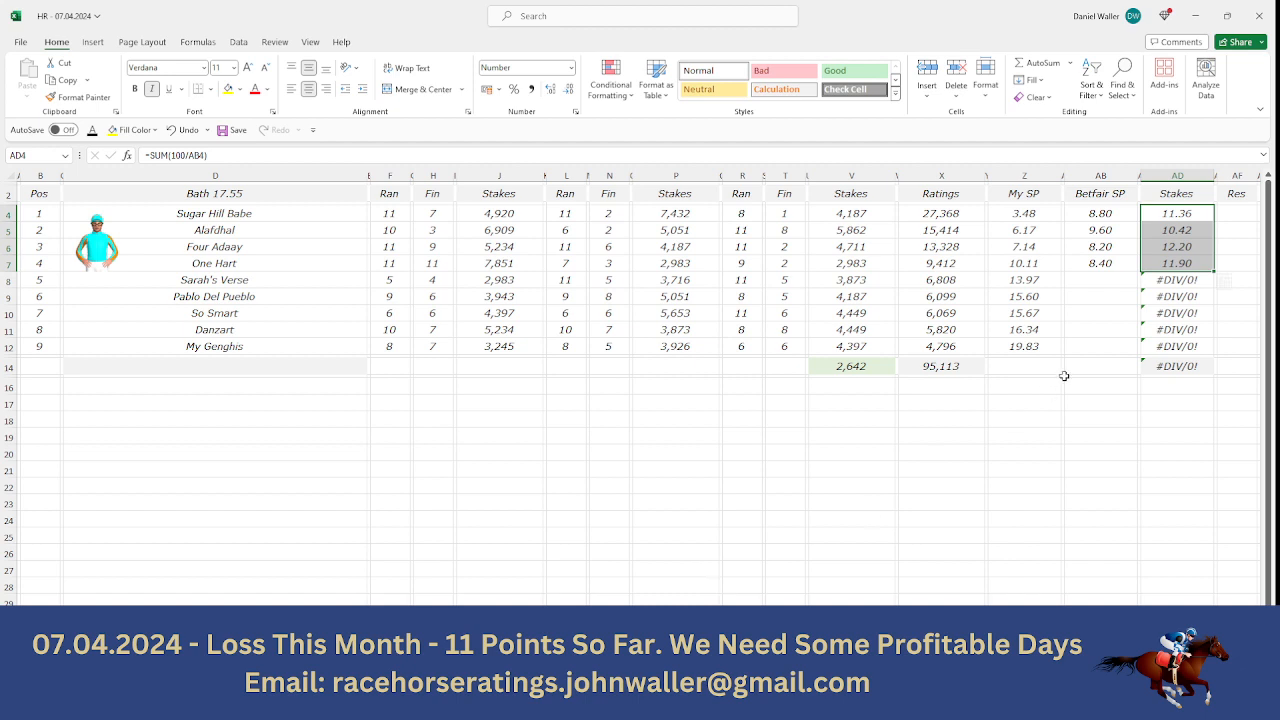
{"action": "left_click", "coordinate": [1104, 278]}
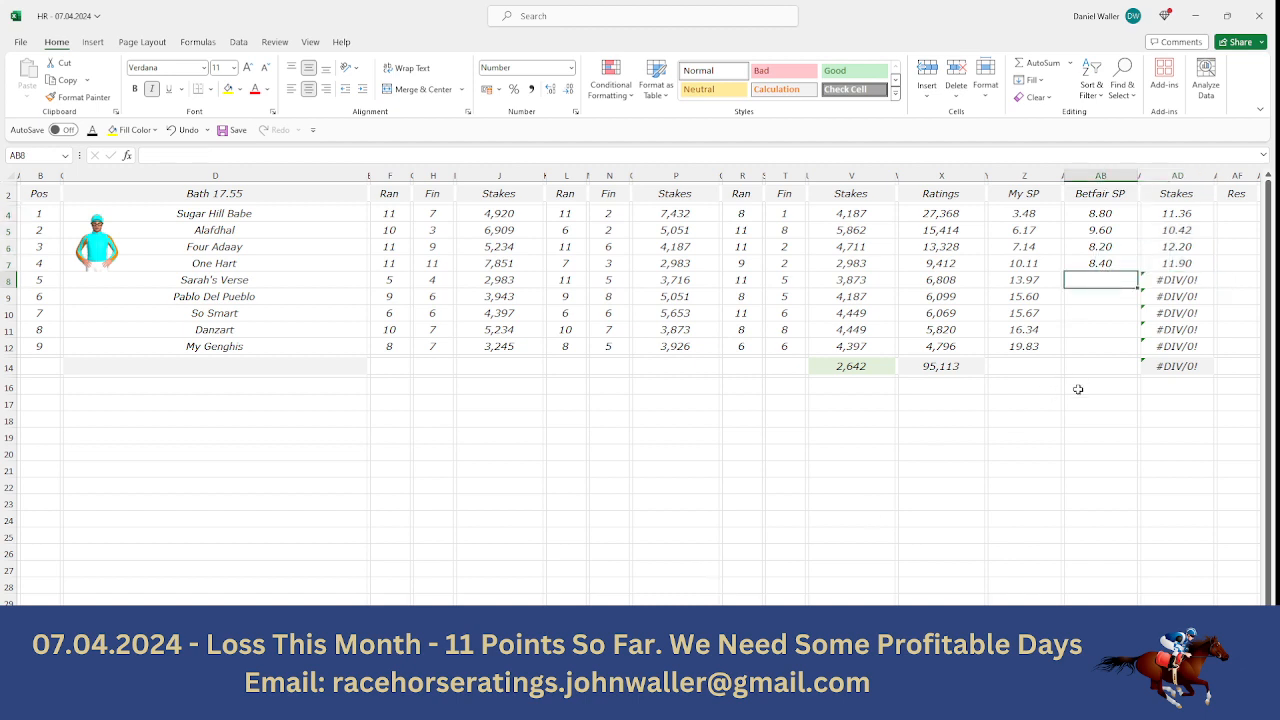
{"action": "type", "text": "4.6"}
{"action": "key", "text": "Tab"}
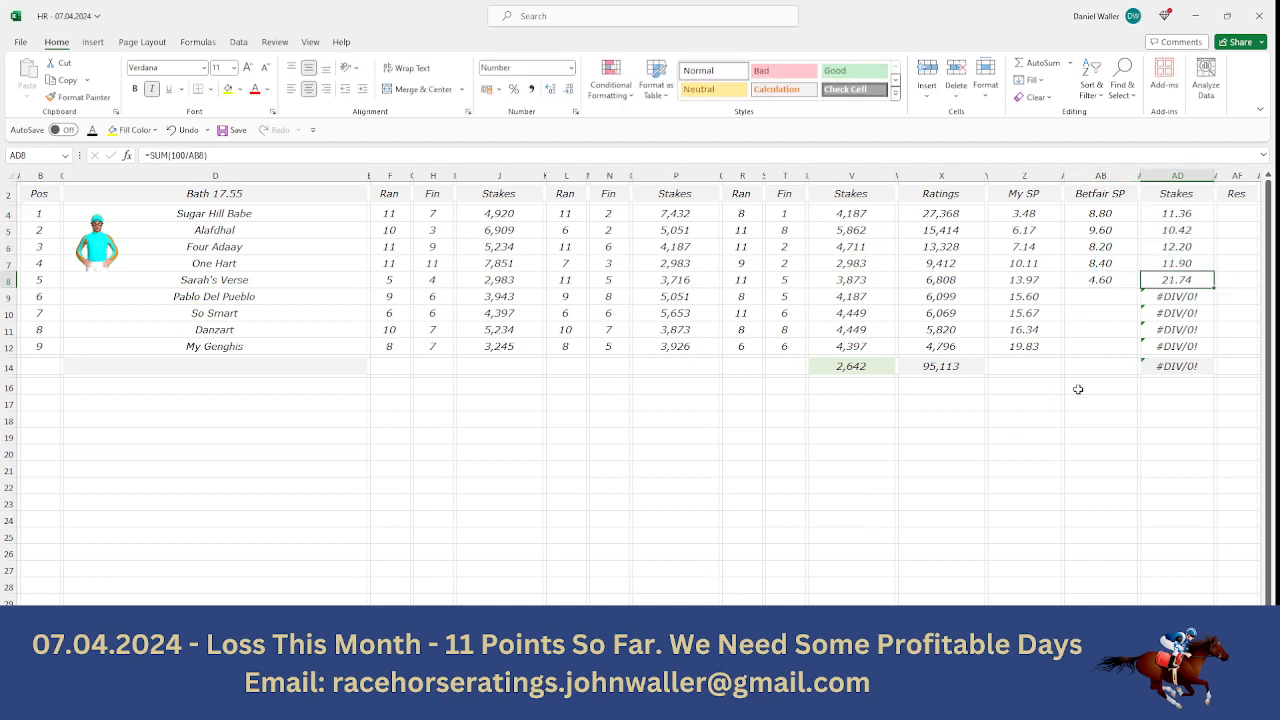
{"action": "type", "text": "4.12"}
{"action": "key", "text": "Return"}
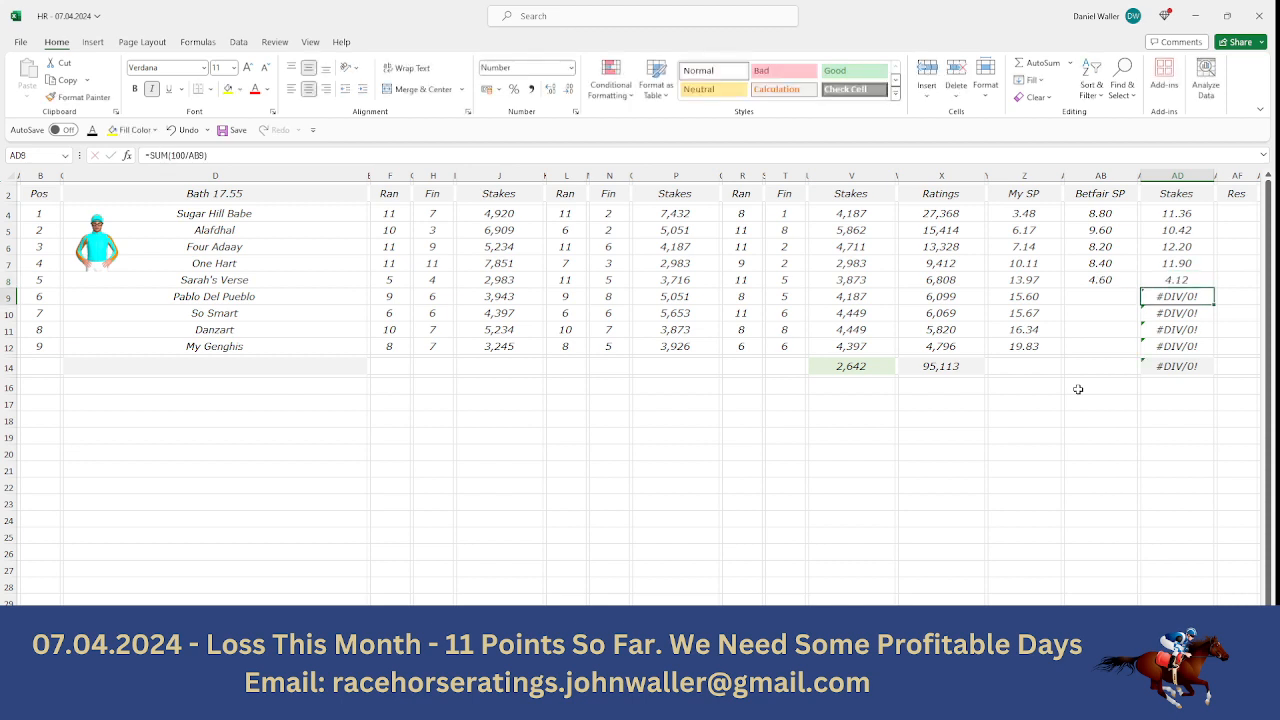
- Clear the stake formulas for the horses rated sixth to ninth, from Pablo Del Pueblo down to My Genghis
{"action": "key", "text": "BackSpace"}
{"action": "key", "text": "Down"}
{"action": "key", "text": "BackSpace"}
{"action": "key", "text": "Down"}
{"action": "key", "text": "BackSpace"}
{"action": "key", "text": "Down"}
{"action": "key", "text": "BackSpace"}
{"action": "key", "text": "Up"}
{"action": "key", "text": "Up"}
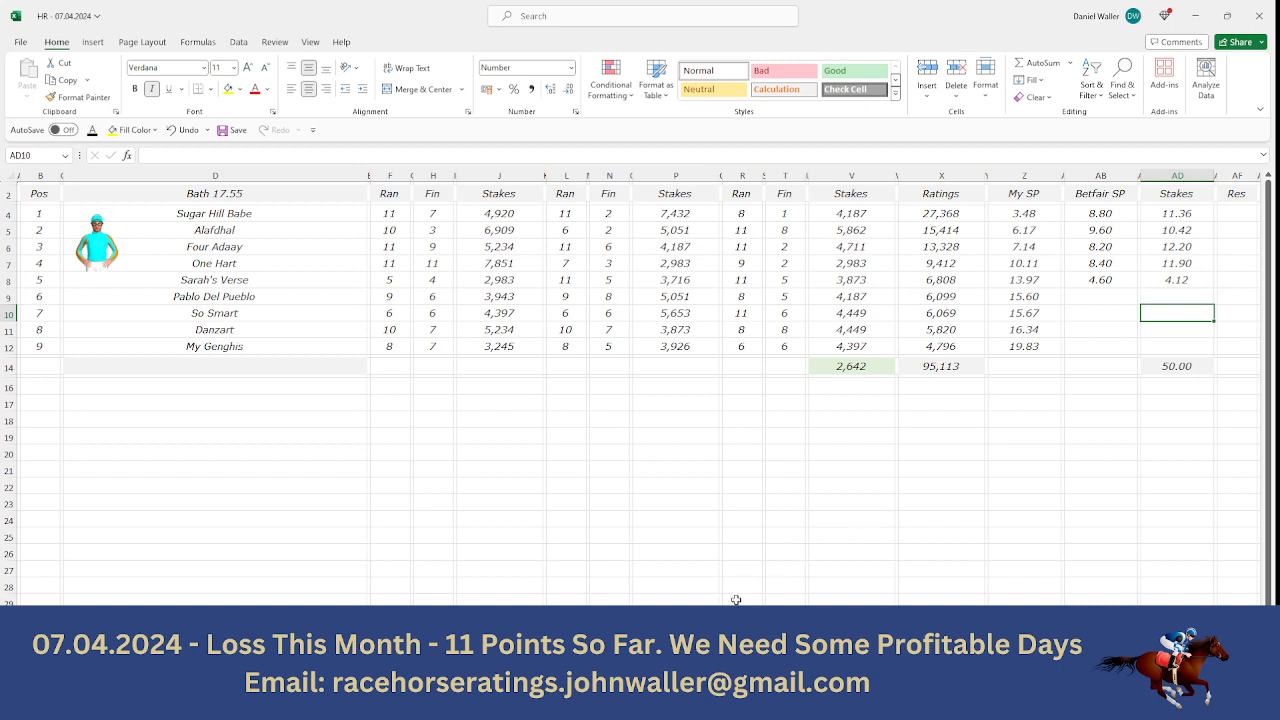
- Calculate Sarah's Verse's return in Calculator by multiplying its 4.12 stake by odds of 4.6
{"action": "key", "text": "alt+Tab"}
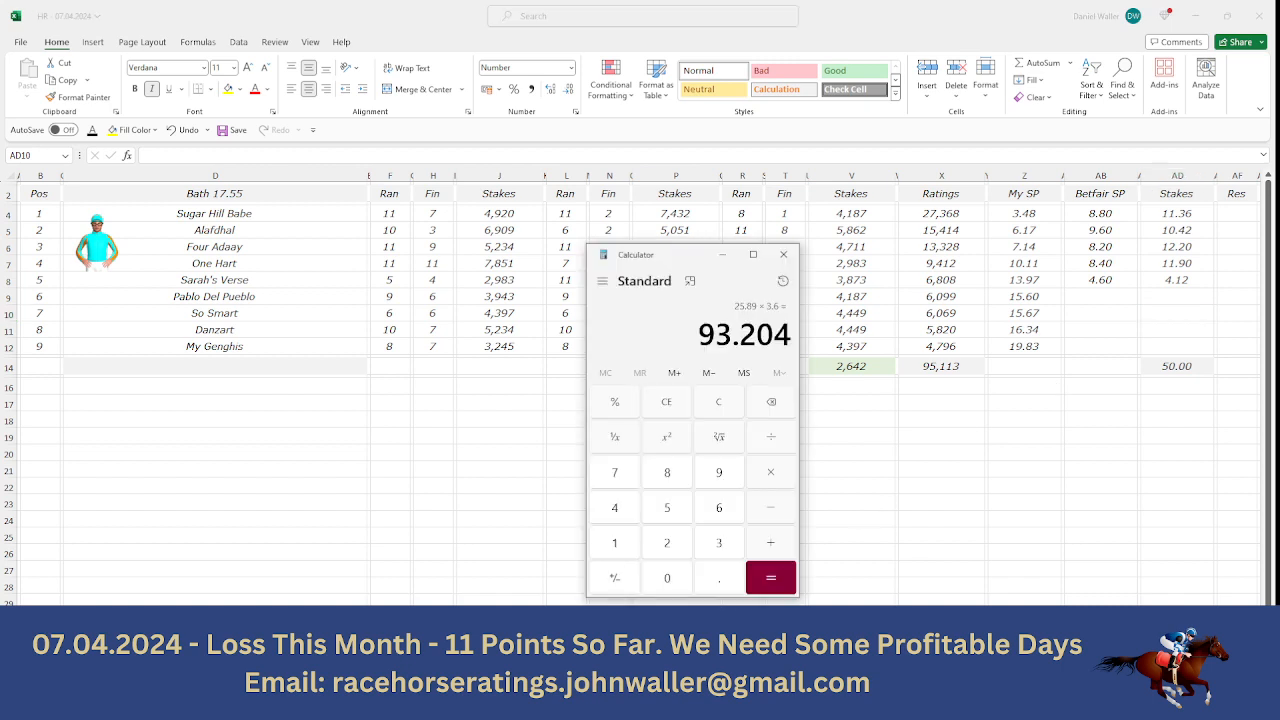
{"action": "left_click", "coordinate": [617, 510]}
{"action": "left_click", "coordinate": [706, 574]}
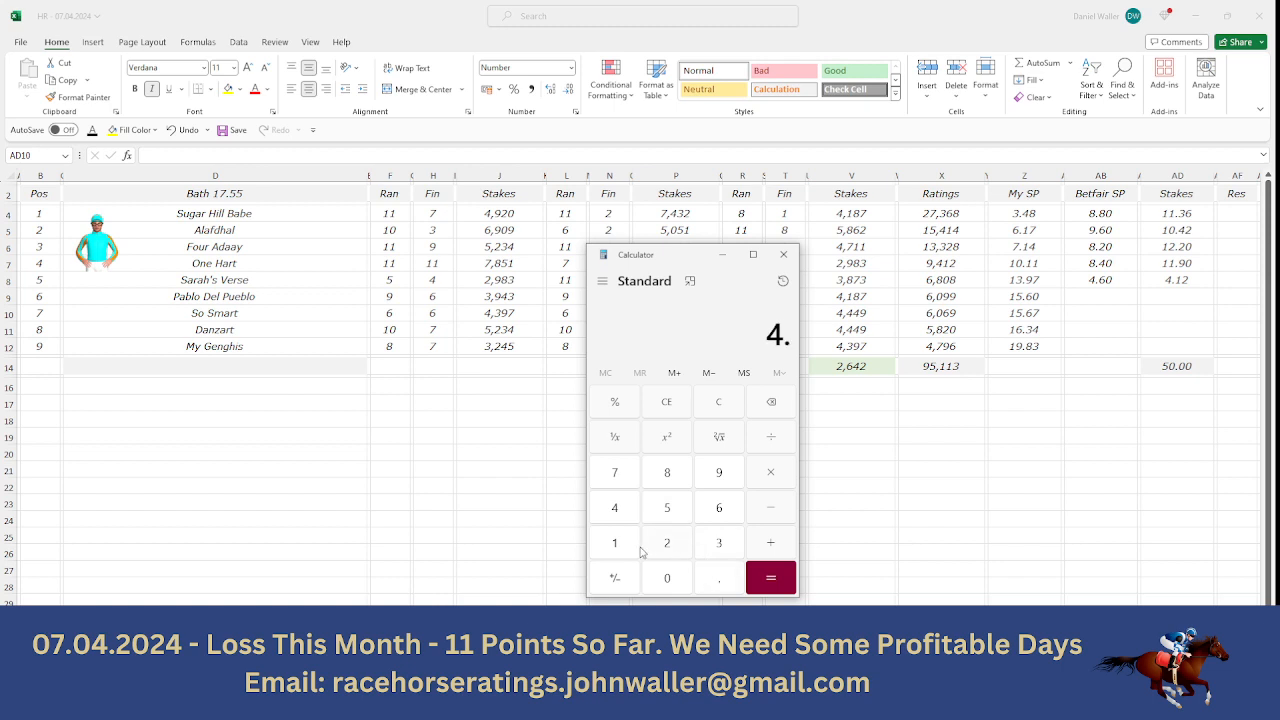
{"action": "left_click", "coordinate": [628, 552]}
{"action": "left_click", "coordinate": [652, 551]}
{"action": "left_click", "coordinate": [763, 485]}
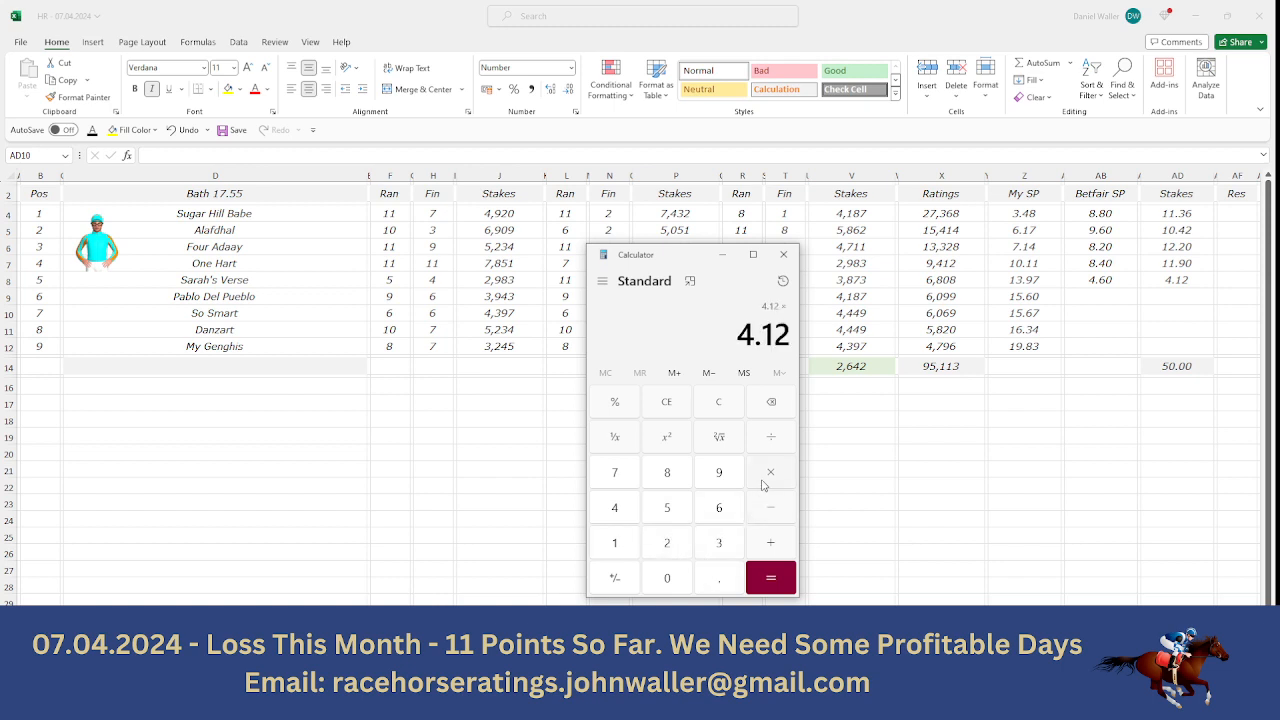
{"action": "left_click", "coordinate": [631, 510]}
{"action": "left_click", "coordinate": [725, 579]}
{"action": "left_click", "coordinate": [720, 512]}
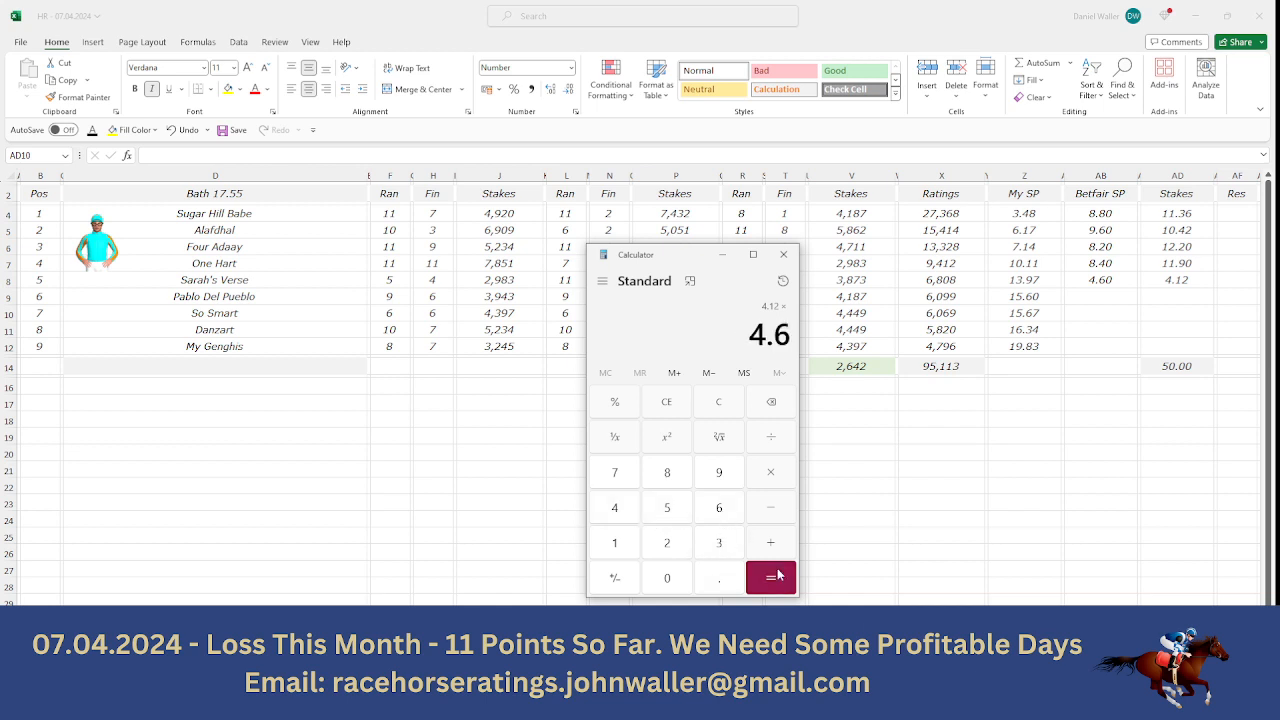
{"action": "left_click", "coordinate": [783, 586]}
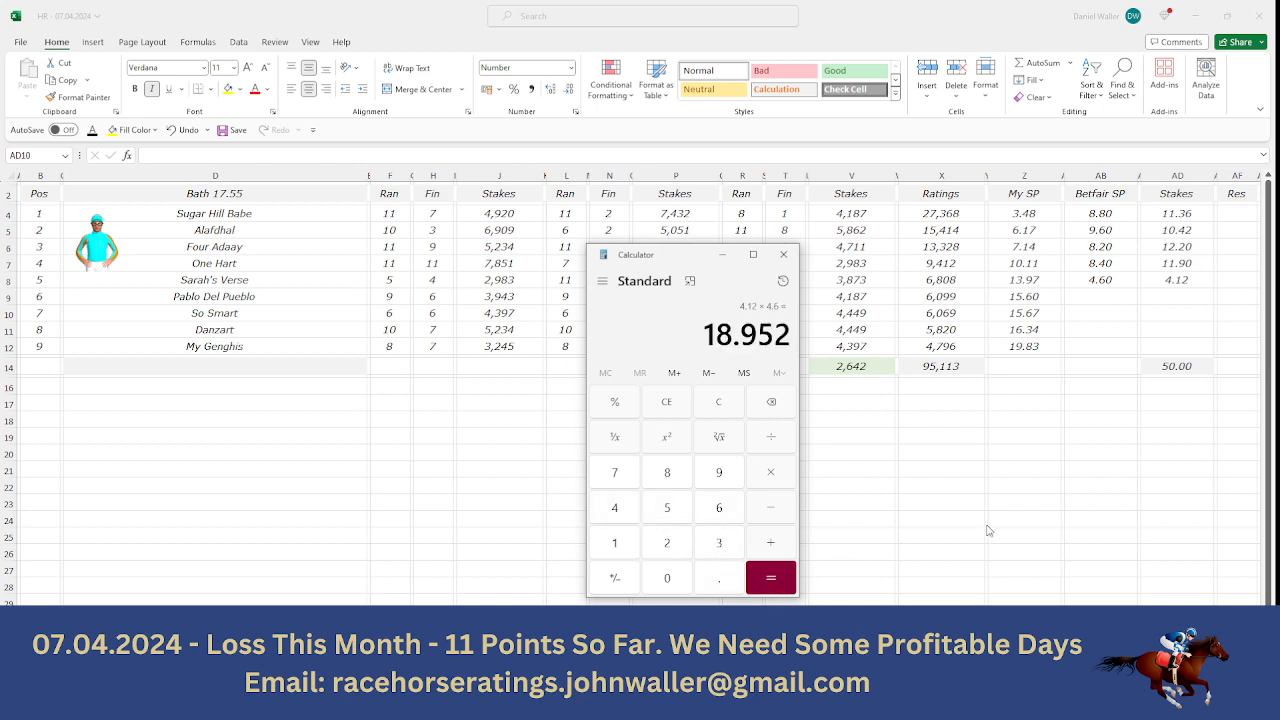
- Return to the Bath 17.55 sheet, select its Pos header cell and save the workbook
{"action": "left_click", "coordinate": [268, 283]}
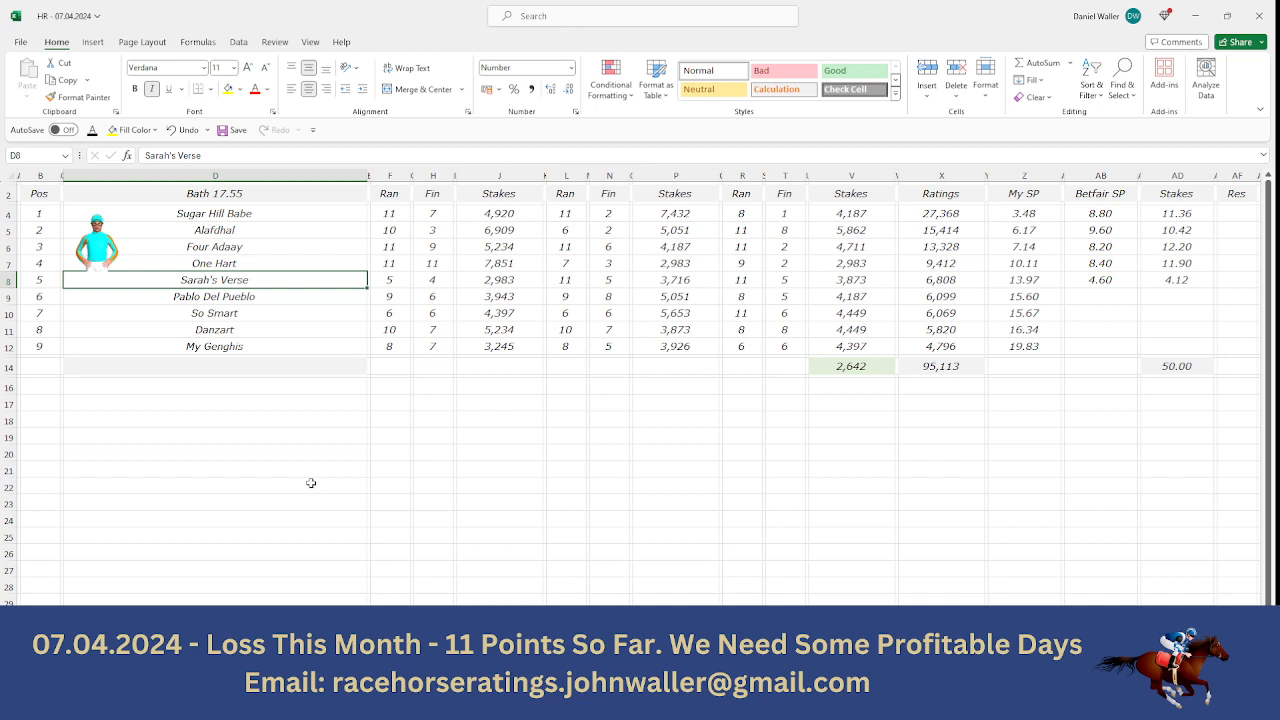
{"action": "key", "text": "Up"}
{"action": "key", "text": "Up"}
{"action": "key", "text": "Up"}
{"action": "key", "text": "Up"}
{"action": "key", "text": "Up"}
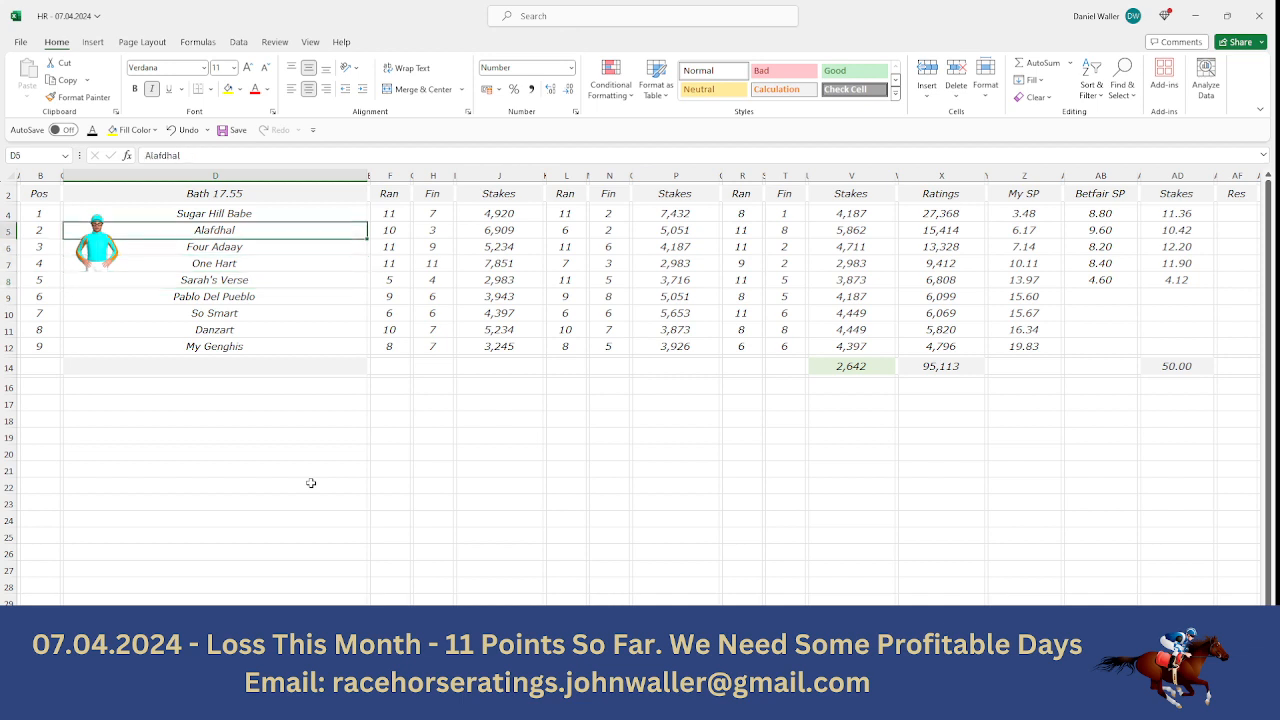
{"action": "key", "text": "Left"}
{"action": "key", "text": "Left"}
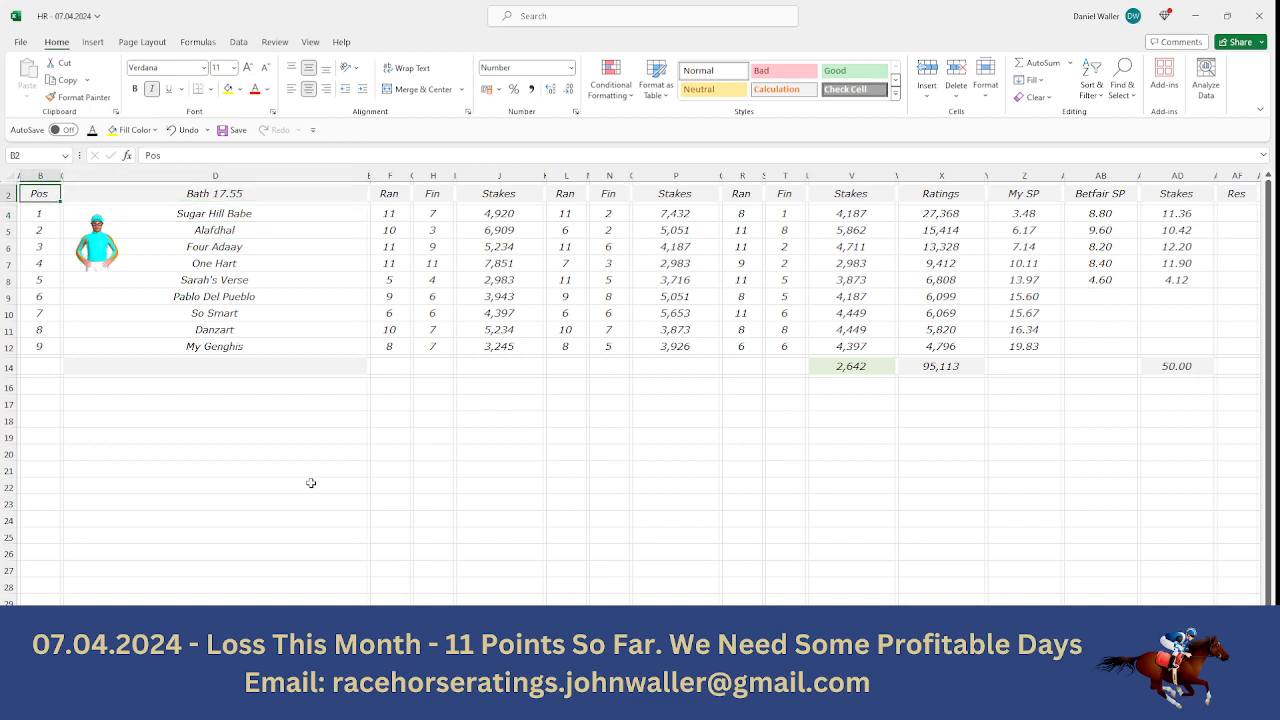
{"action": "left_click", "coordinate": [224, 132]}
- Review the completed race sheets for Bath 15.08 and Bath 15.43
{"action": "left_click", "coordinate": [92, 664]}
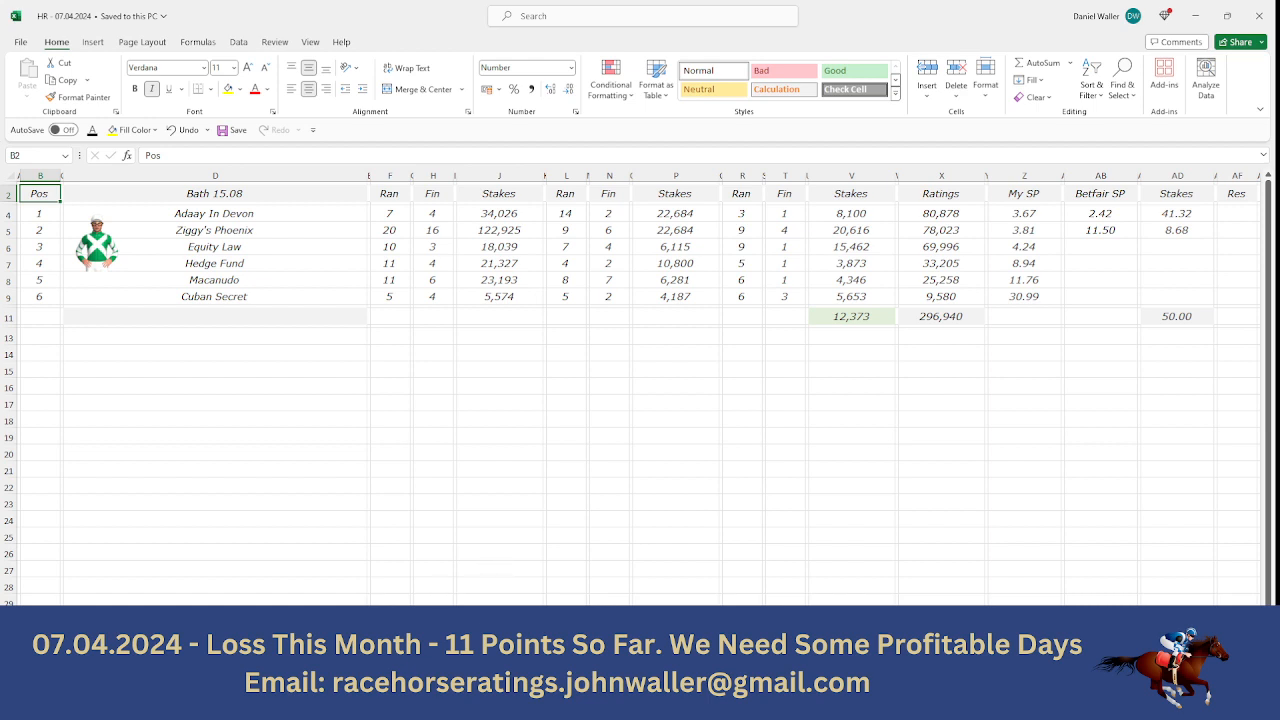
{"action": "left_click", "coordinate": [420, 665]}
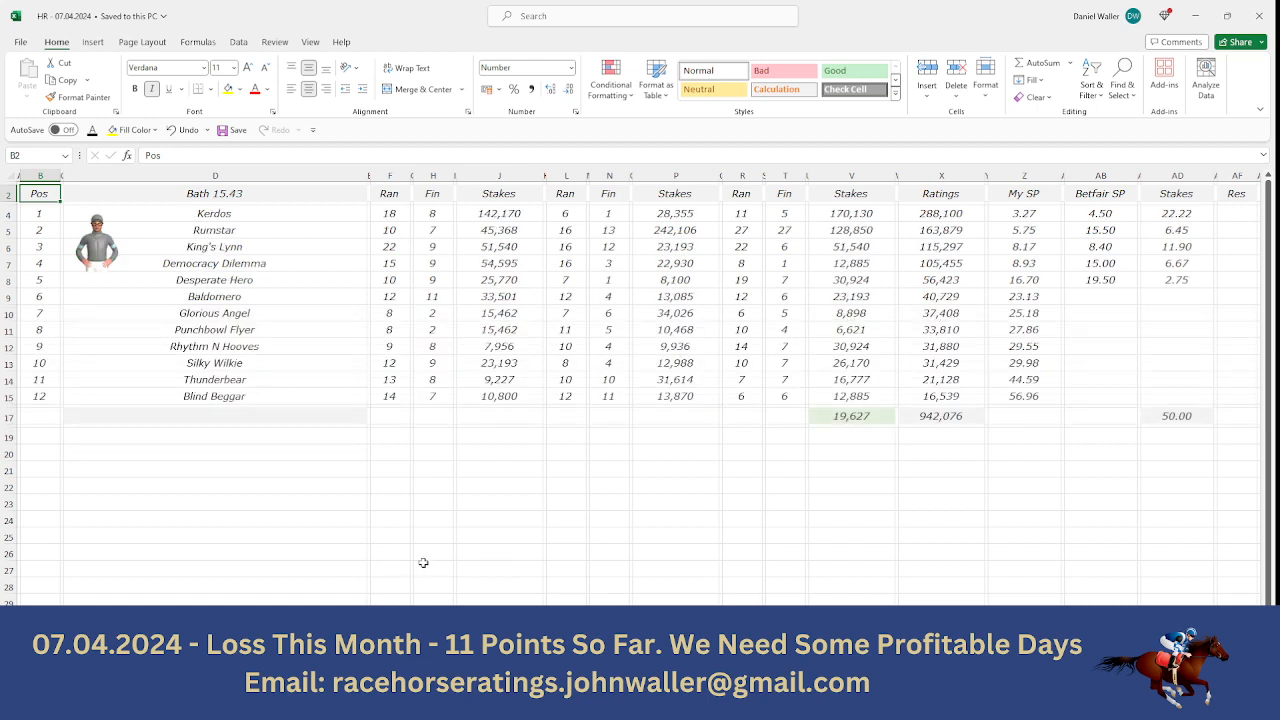